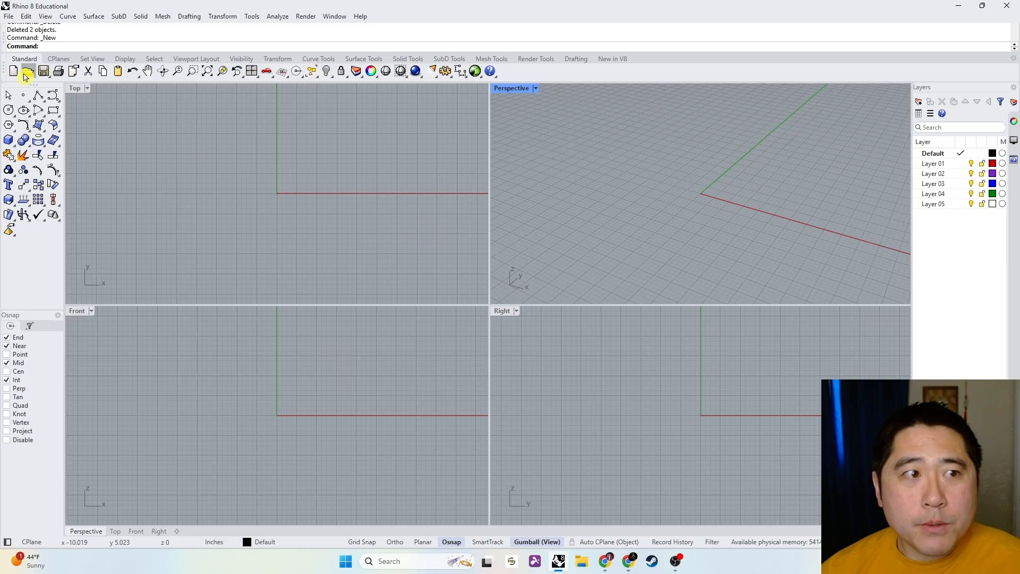
Create a new model from the Small Objects - Inches template and maximize the Top viewport
click(14, 72)
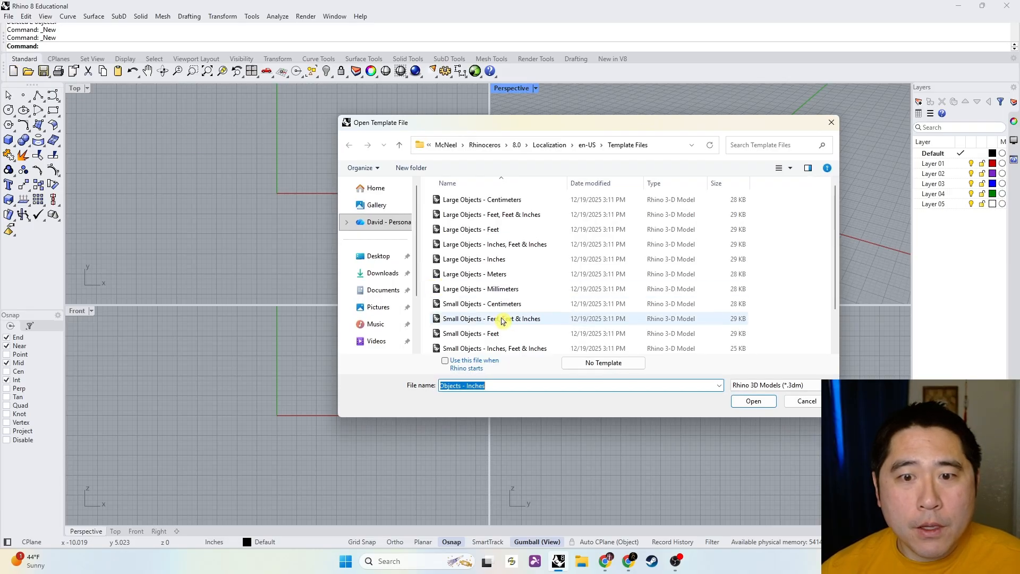
scroll(499, 260, down, 1)
click(505, 325)
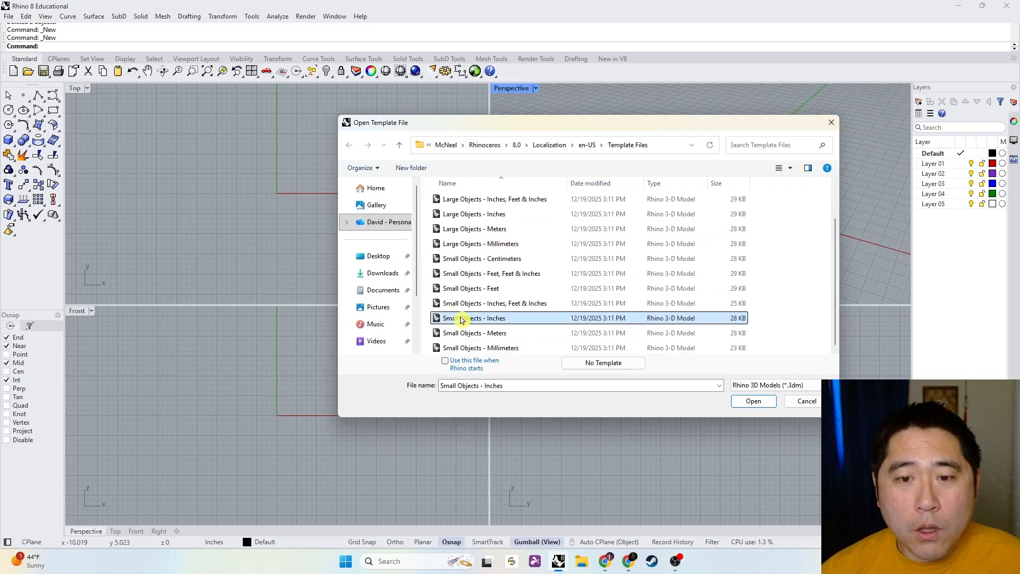
click(753, 401)
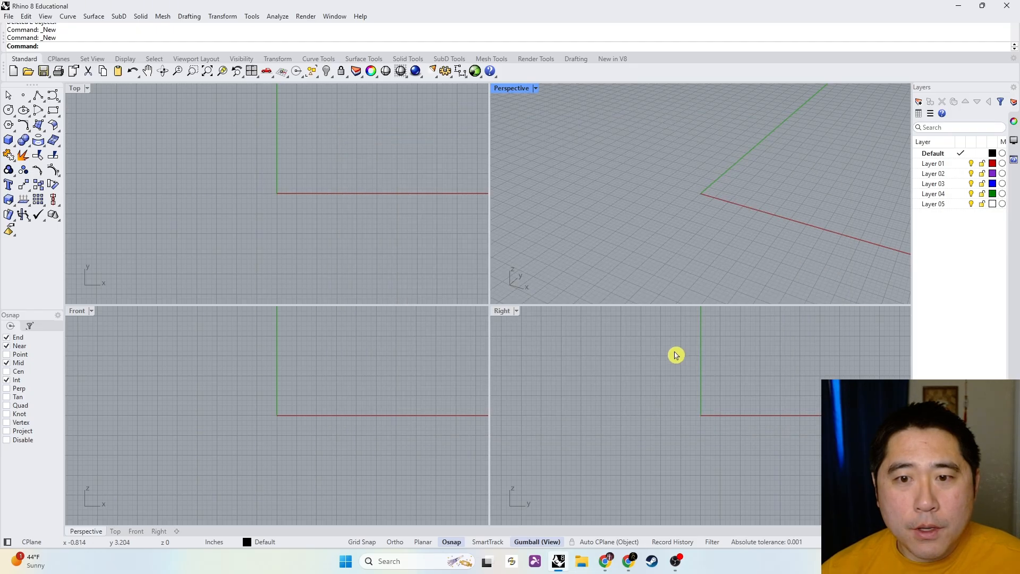
key(ctrl+F1)
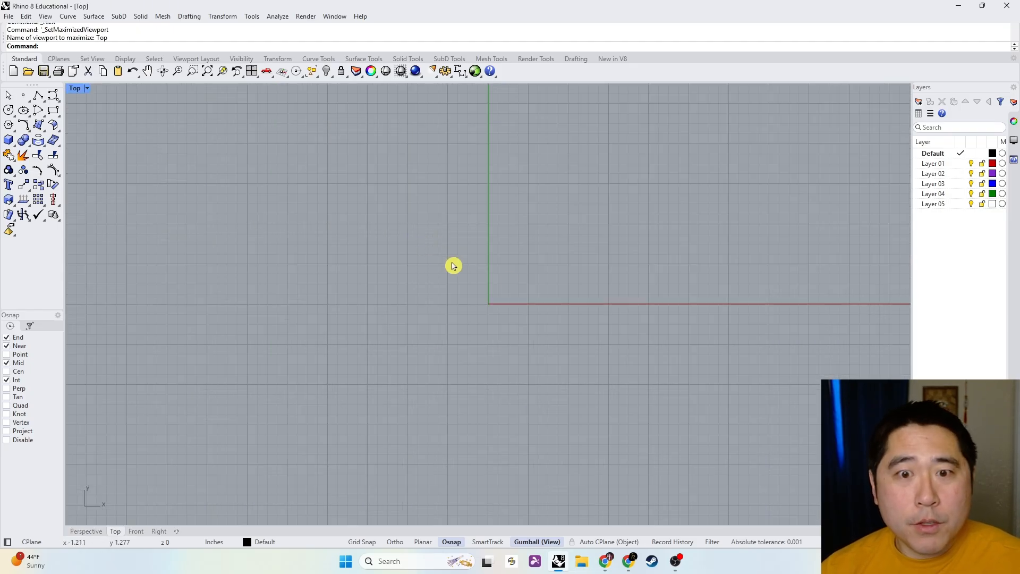
right_drag(562, 270, 424, 347)
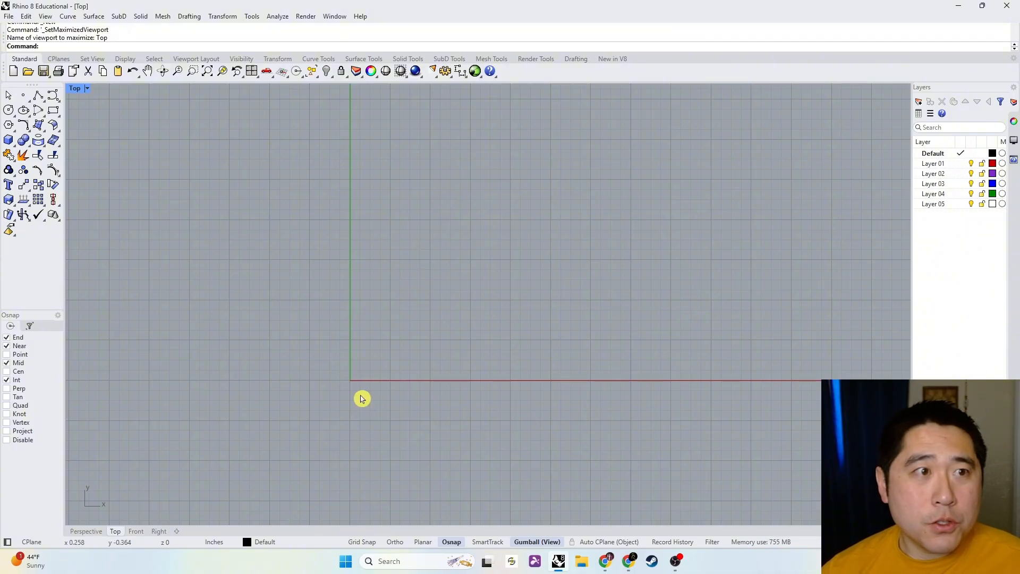
Apply the Dark color scheme in the document's appearance settings and switch it to Custom so individual colors are editable
click(9, 17)
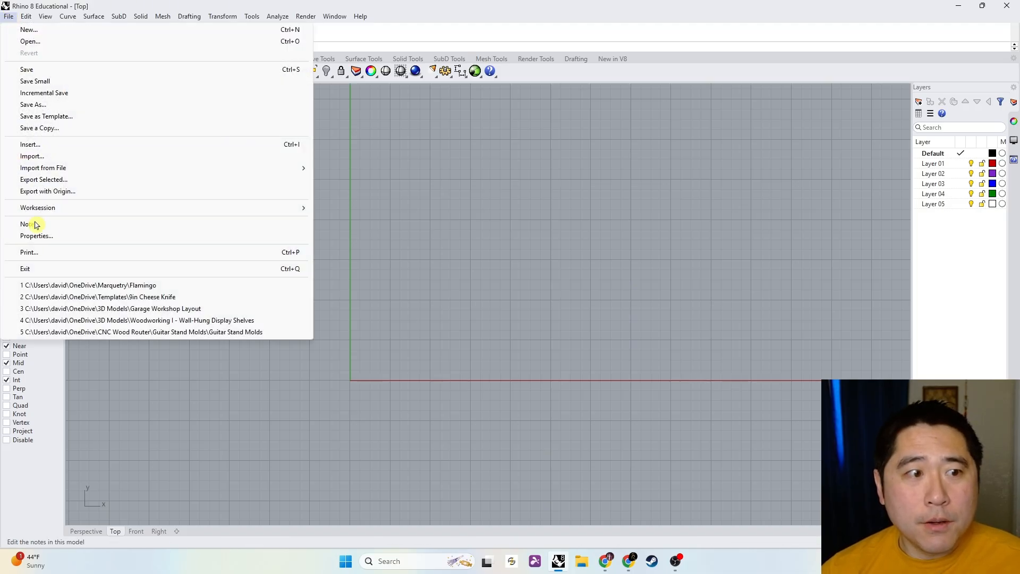
click(37, 236)
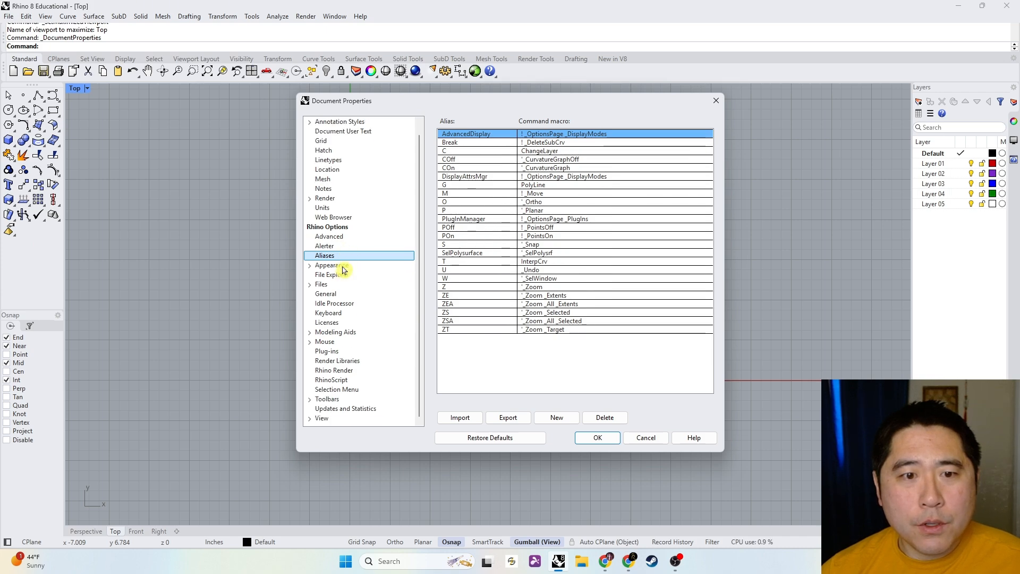
click(341, 267)
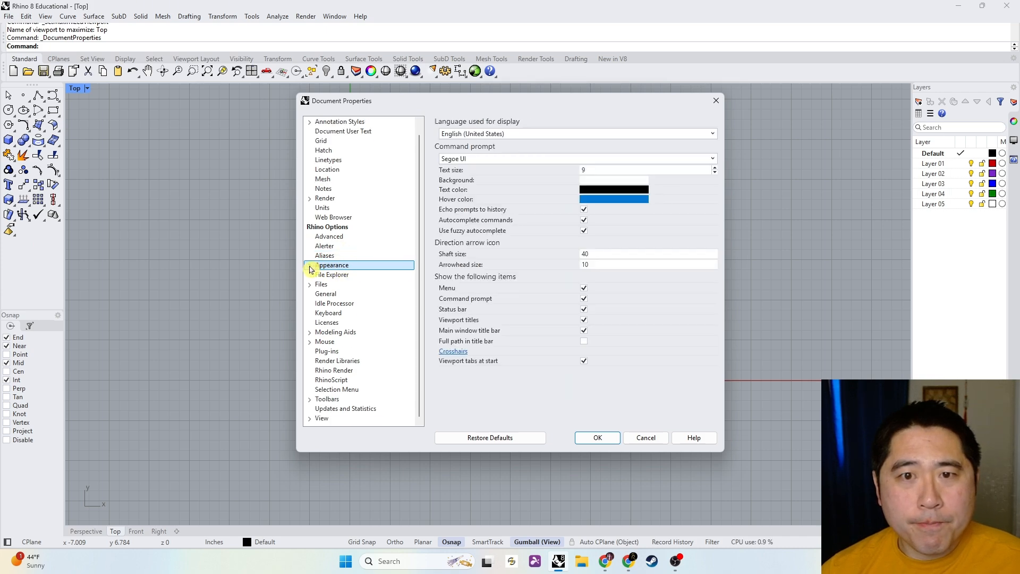
click(309, 265)
click(350, 275)
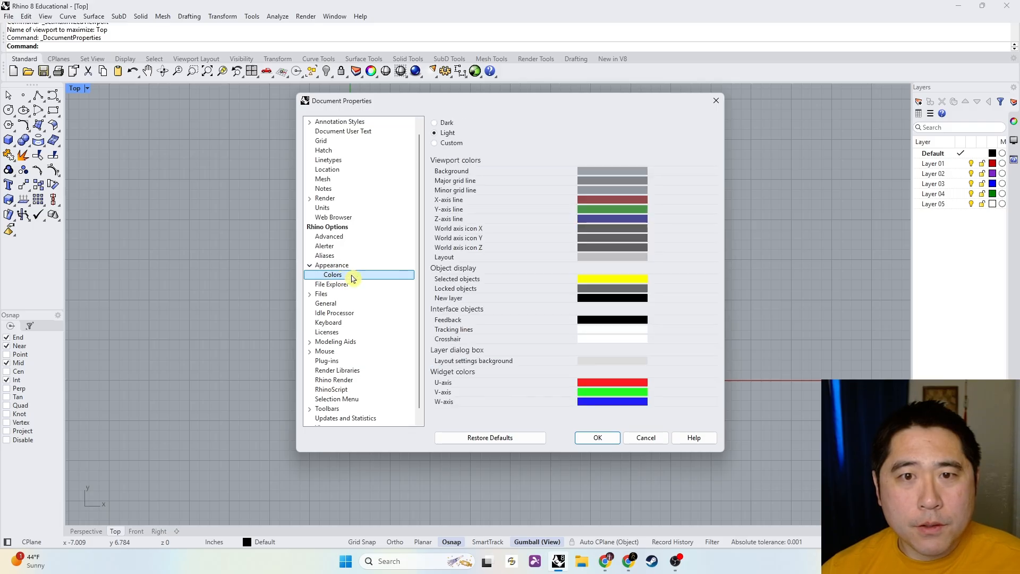
click(450, 124)
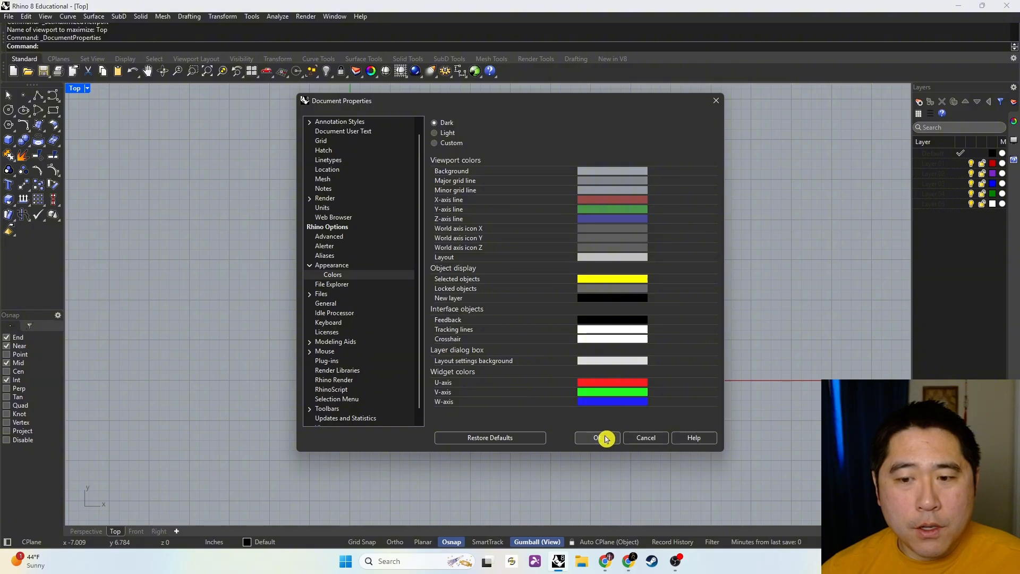
click(452, 143)
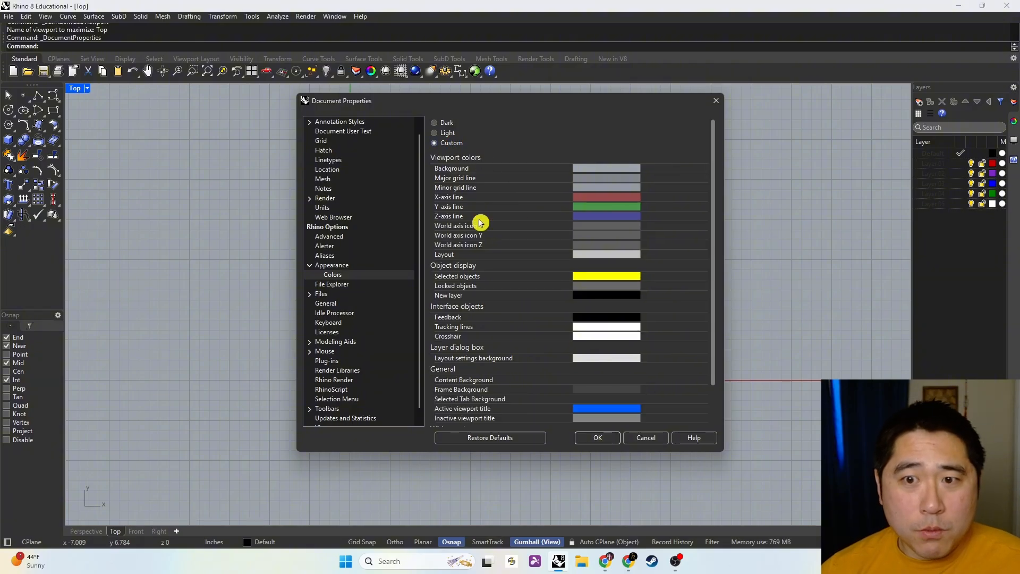
Set the display color of selected objects to light green (#7FFF7F) and apply the settings
scroll(532, 341, down, 2)
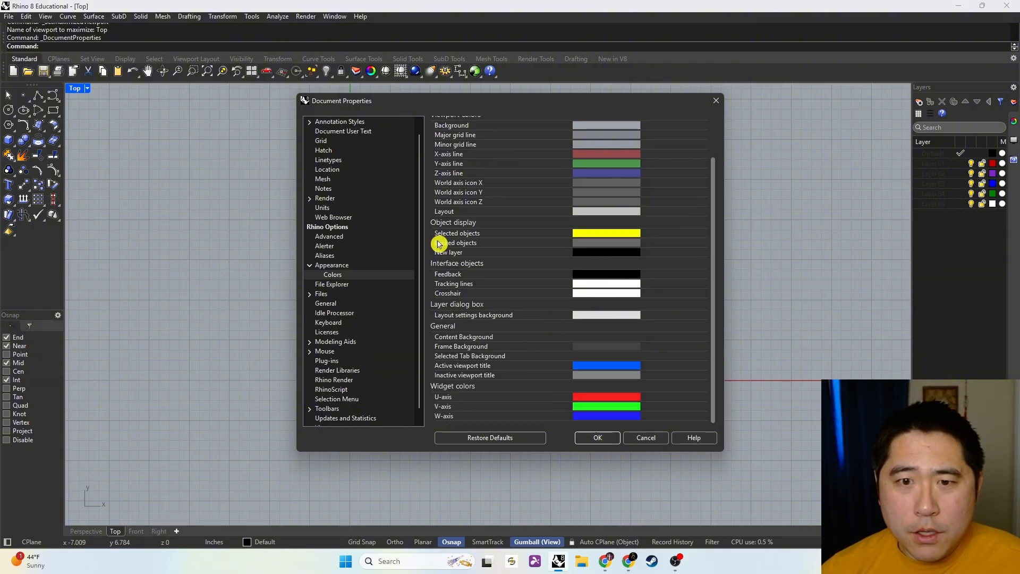
click(595, 234)
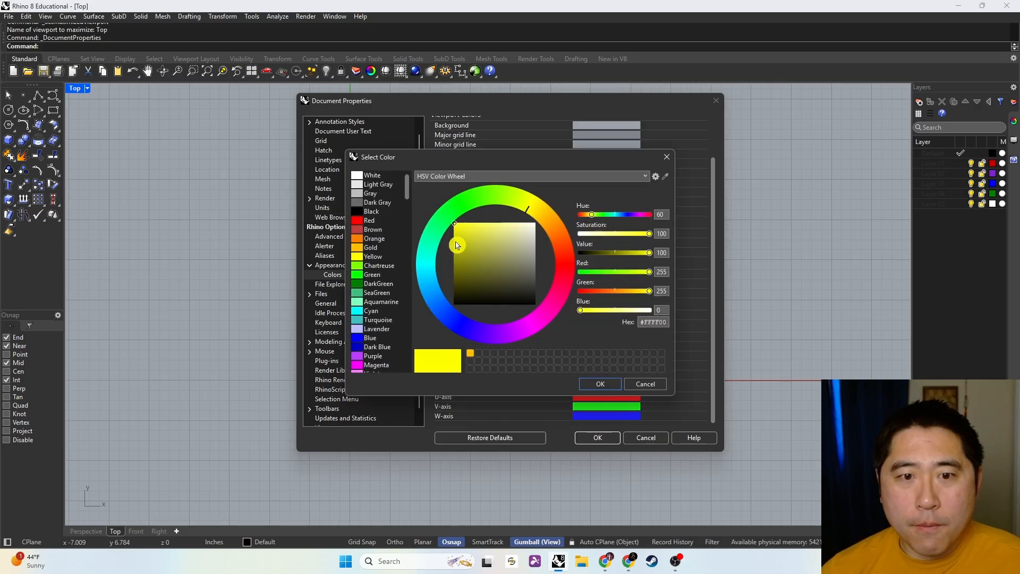
scroll(371, 227, down, 3)
click(371, 229)
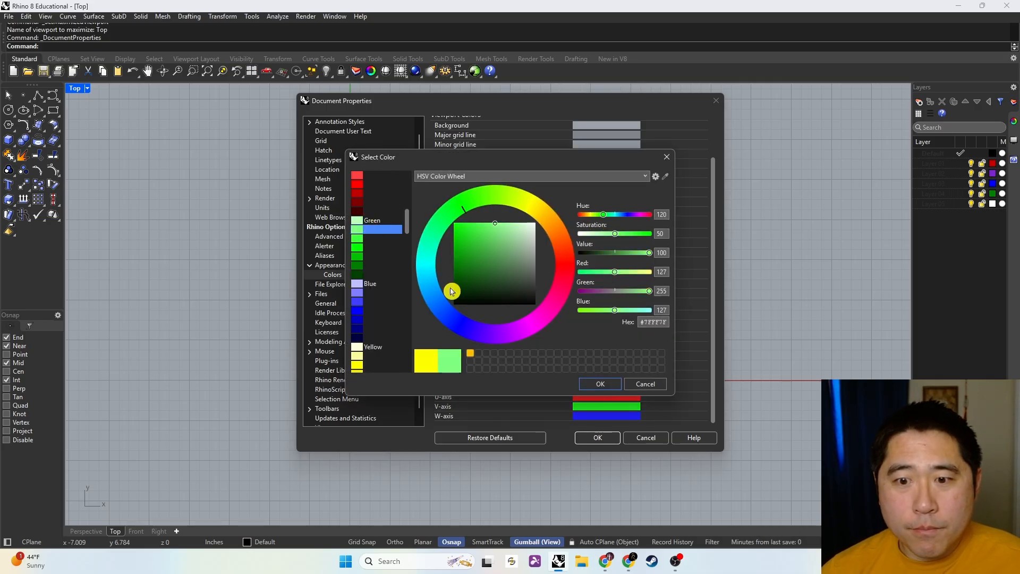
click(603, 382)
click(600, 437)
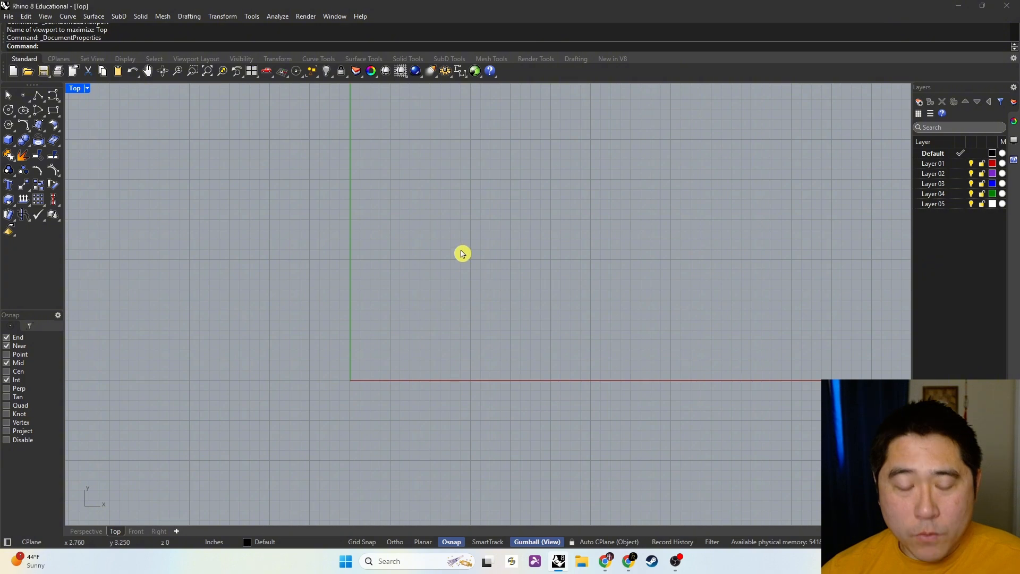
Draw a rectangle above the red axis with the Rectangle command, select it to check the selection color, and deselect it
text(rectangle)
key(Return)
click(415, 209)
click(560, 316)
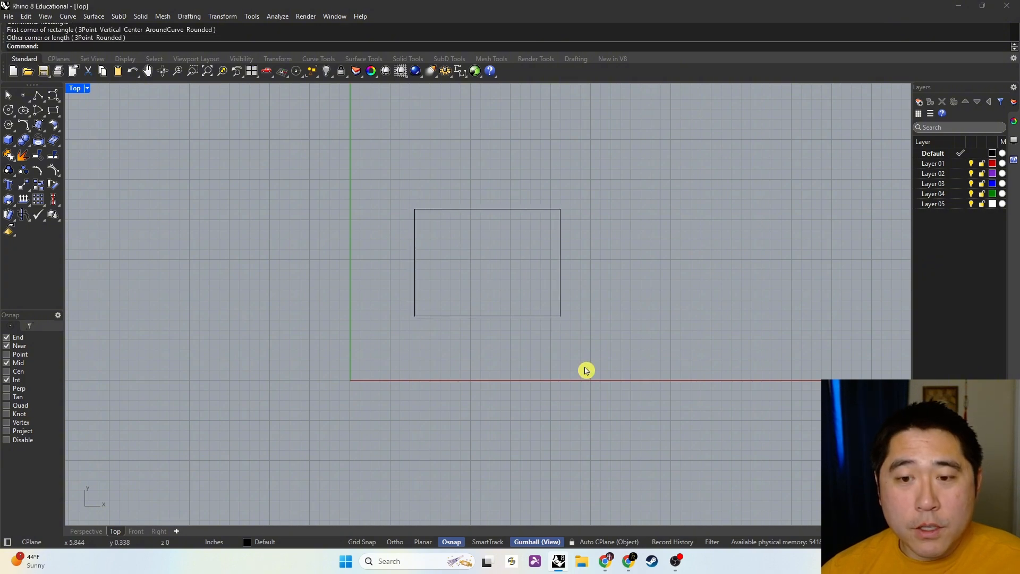
click(550, 315)
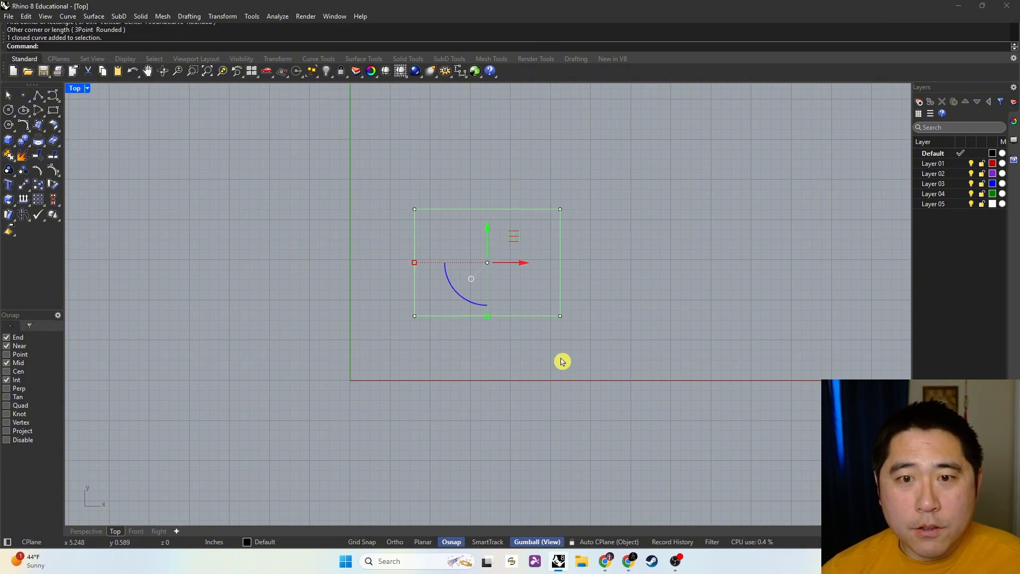
click(597, 290)
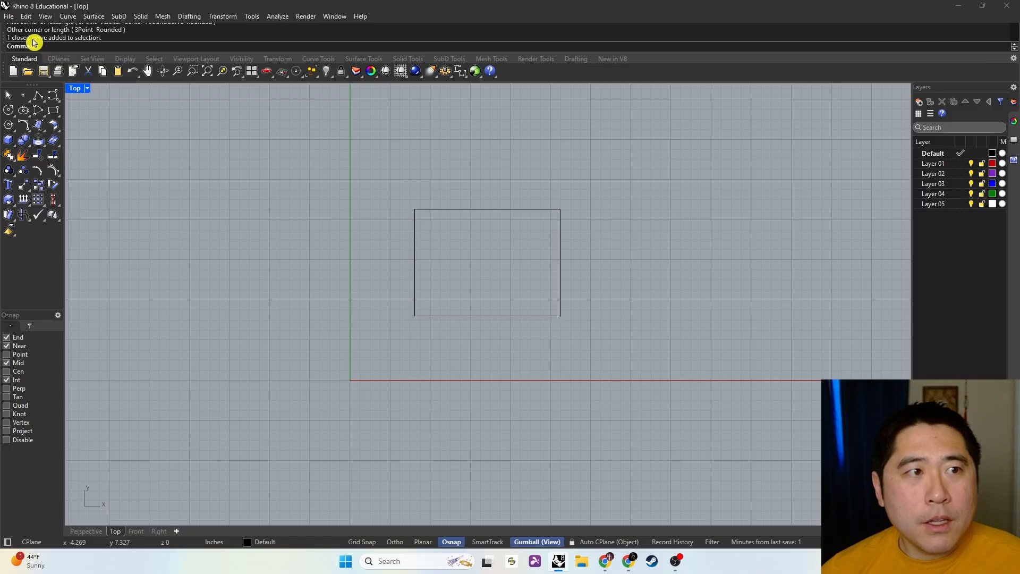
Define the command alias G with the macro Polyline in the document properties and apply it
click(9, 16)
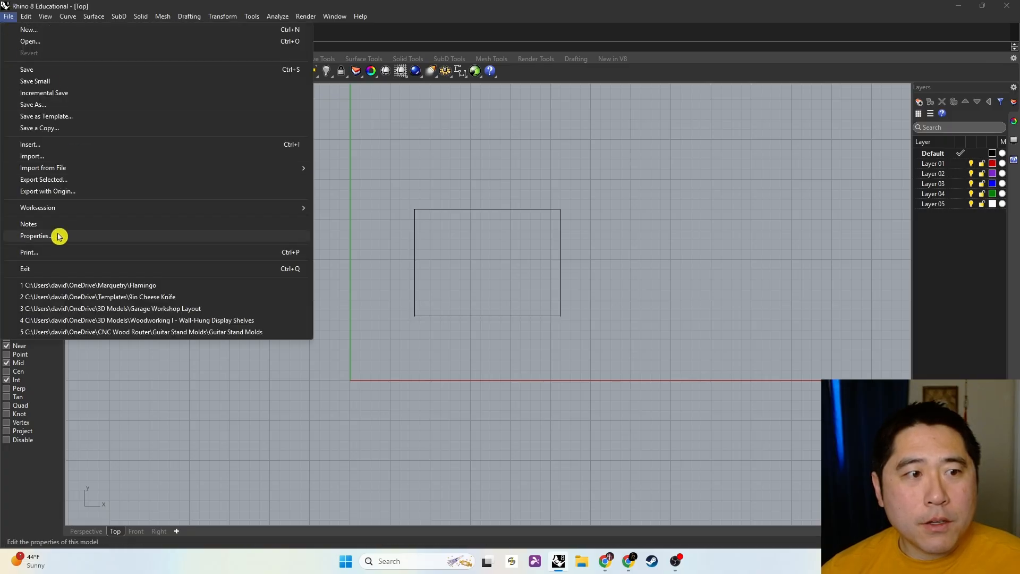
click(59, 237)
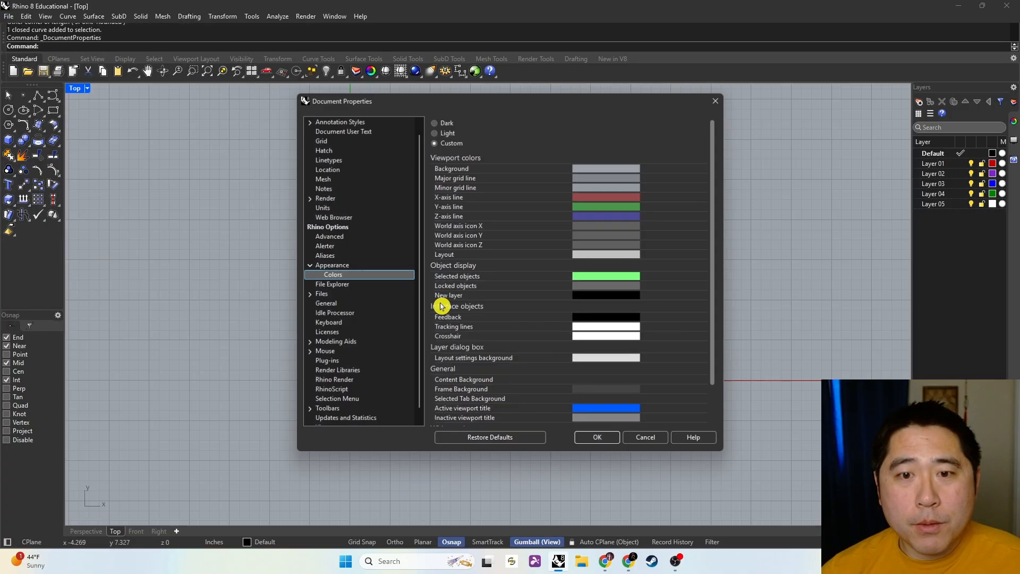
click(340, 255)
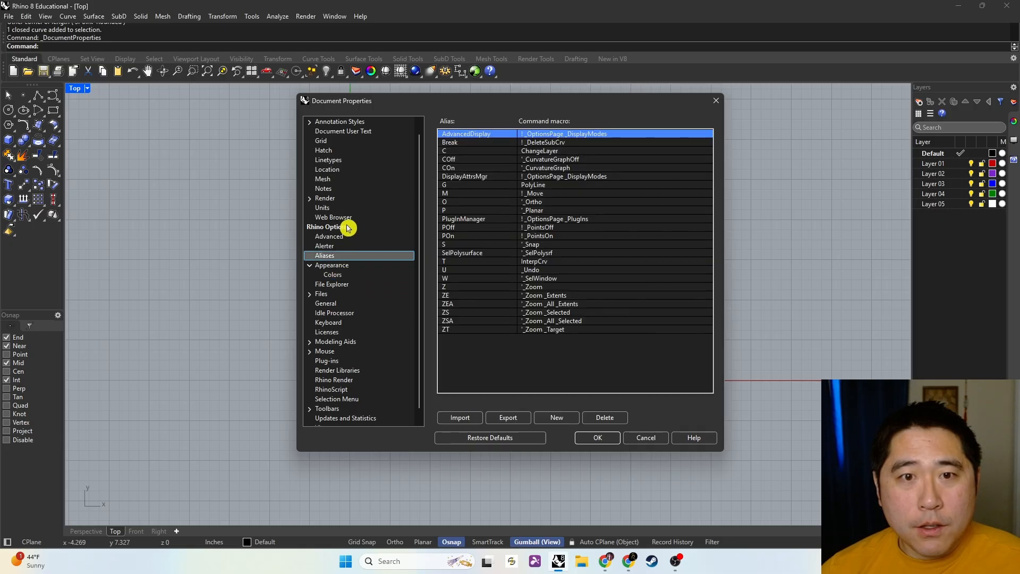
scroll(349, 231, up, 1)
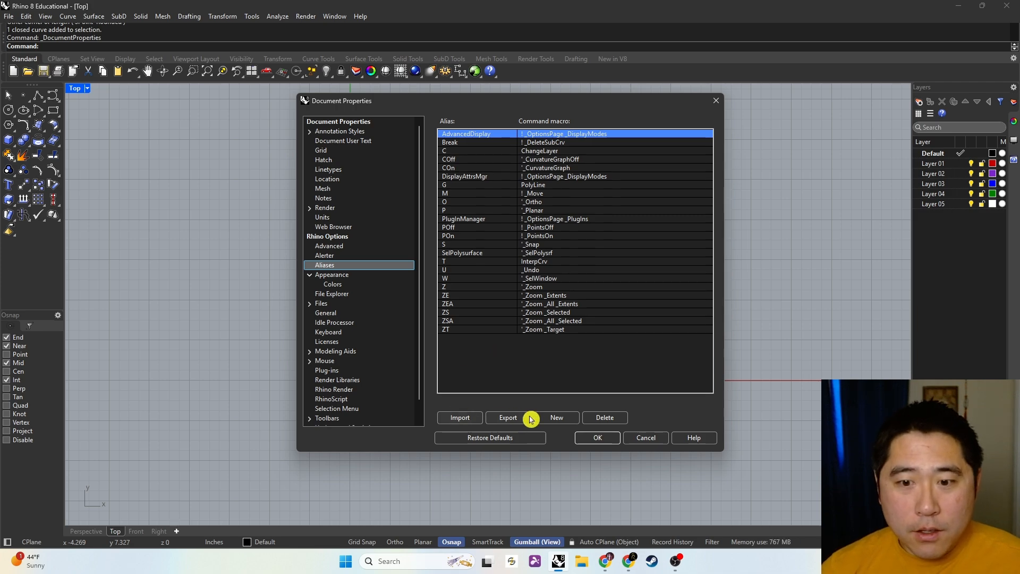
click(552, 417)
text(G)
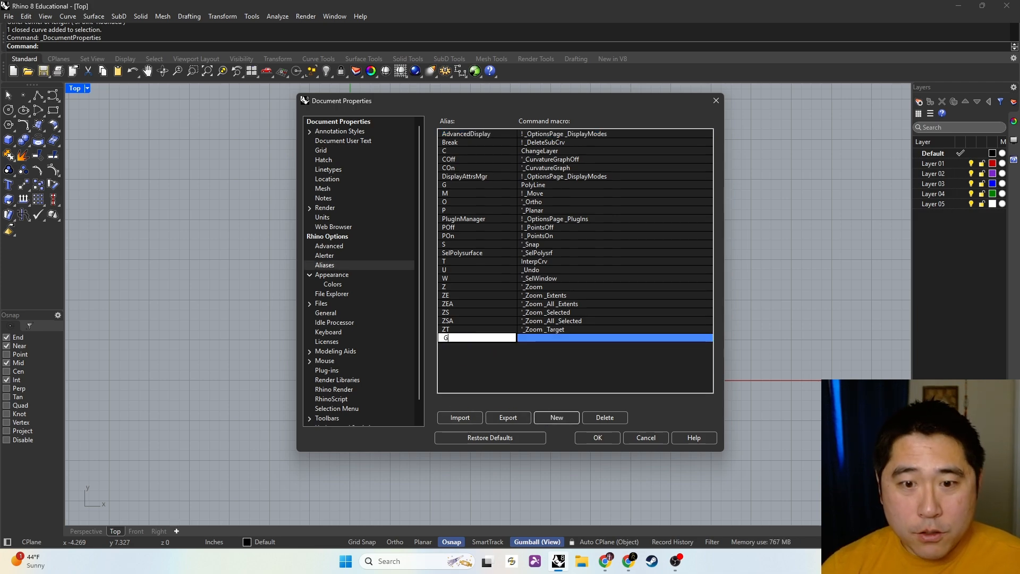
key(Tab)
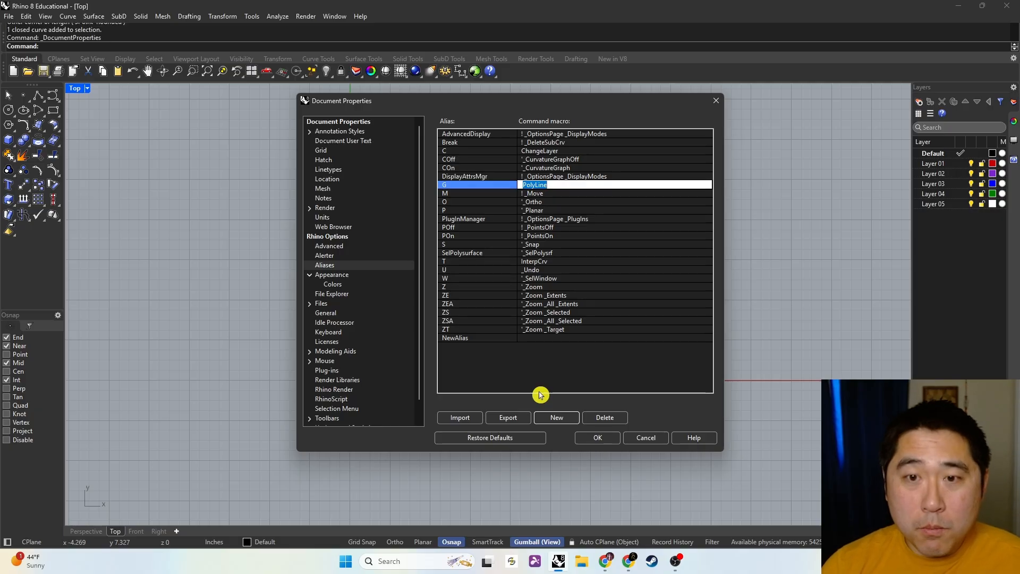
text(Polyline)
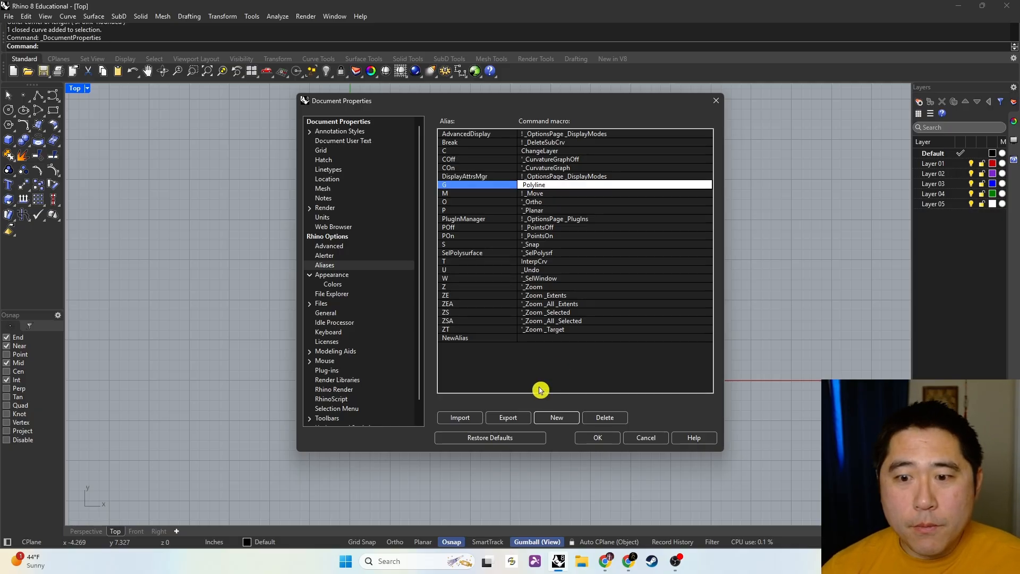
click(598, 437)
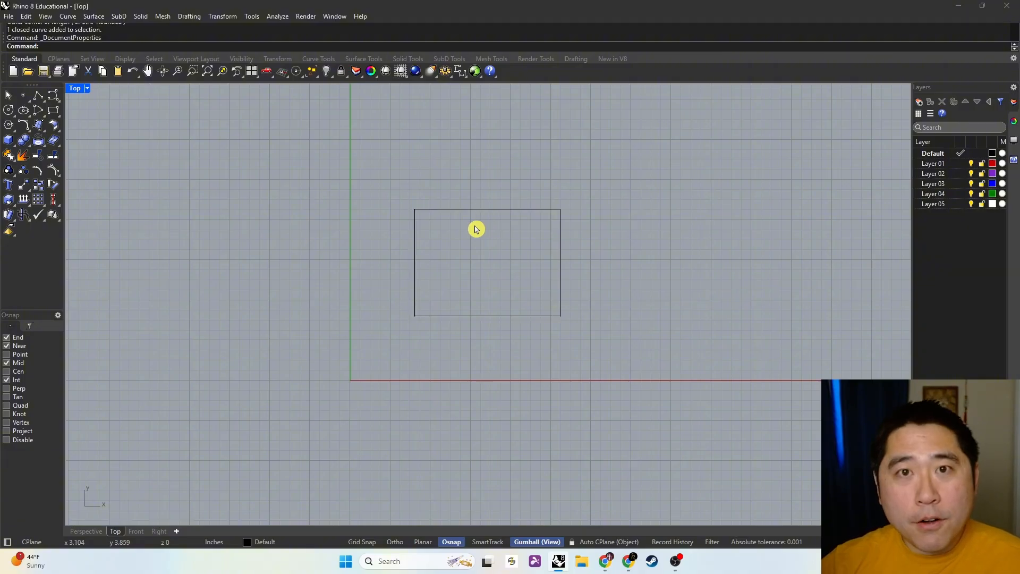
Draw a closed triangle overlapping the rectangle's upper-right corner using the full Polyline command
text(Polyline)
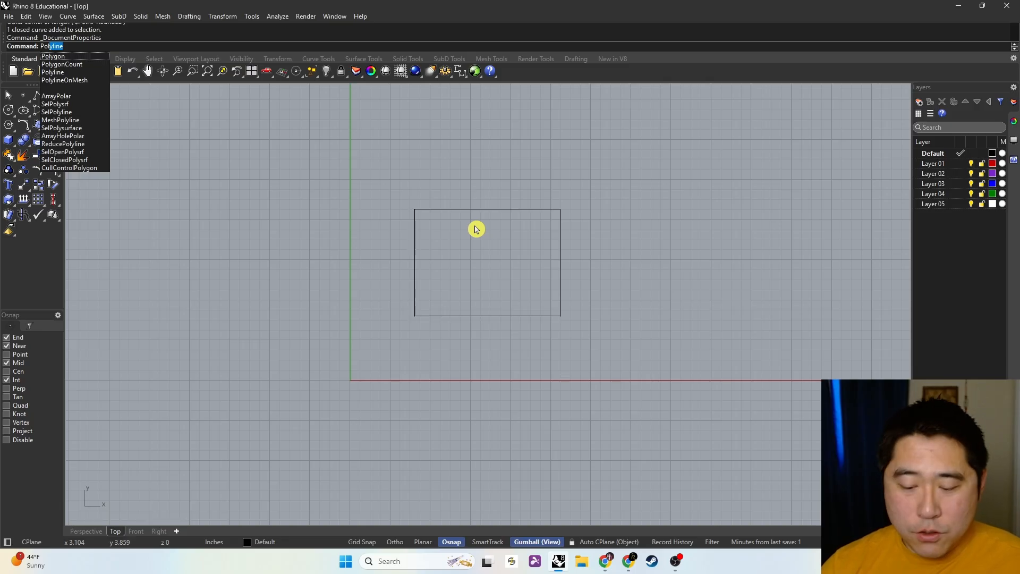
key(Return)
click(473, 244)
click(486, 173)
click(640, 248)
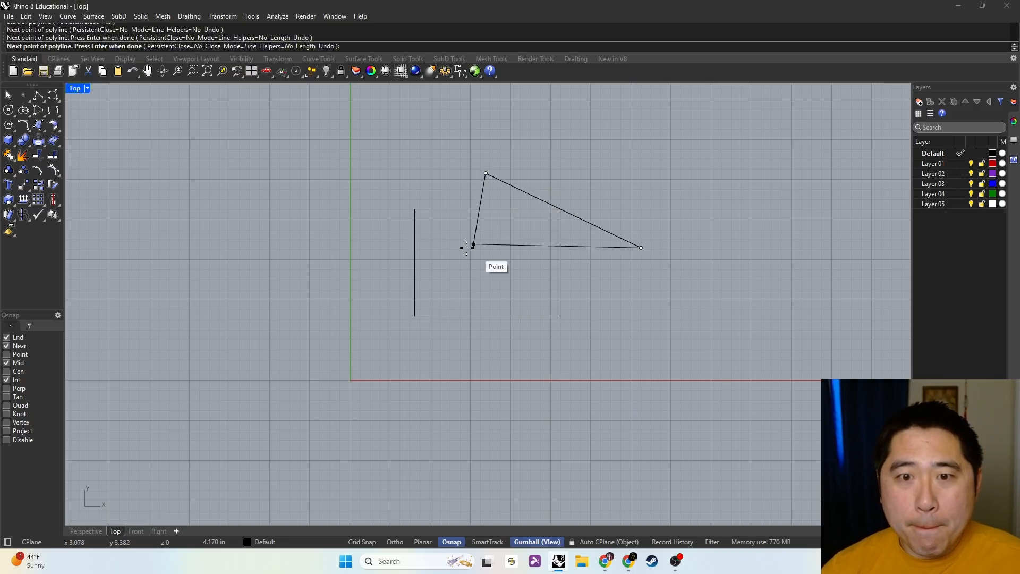
click(473, 245)
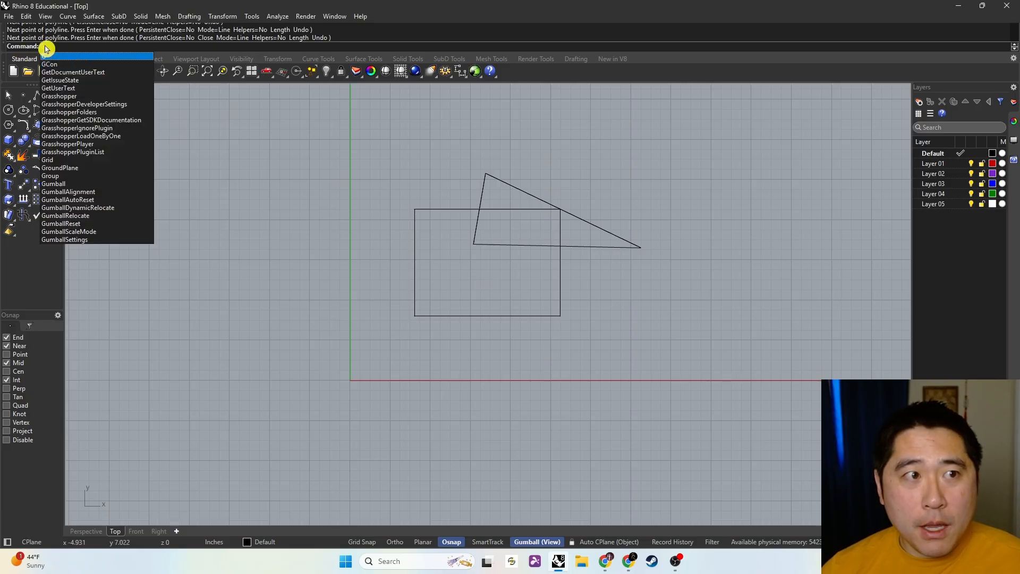
Draw a second closed triangle over the rectangle's left edge using the G alias, and delete all the test curves
right_click(371, 253)
click(375, 285)
click(396, 174)
click(477, 281)
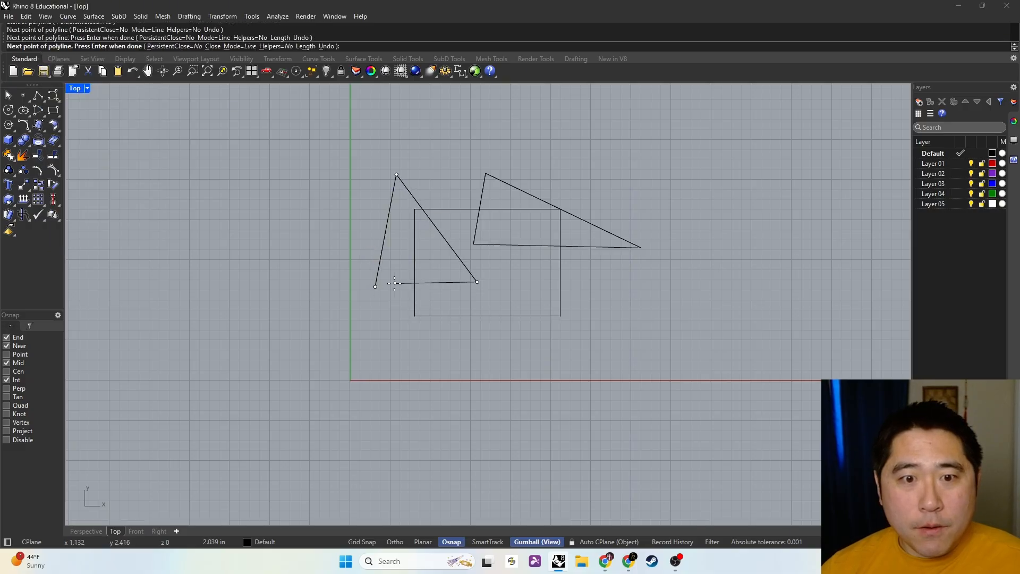
click(376, 285)
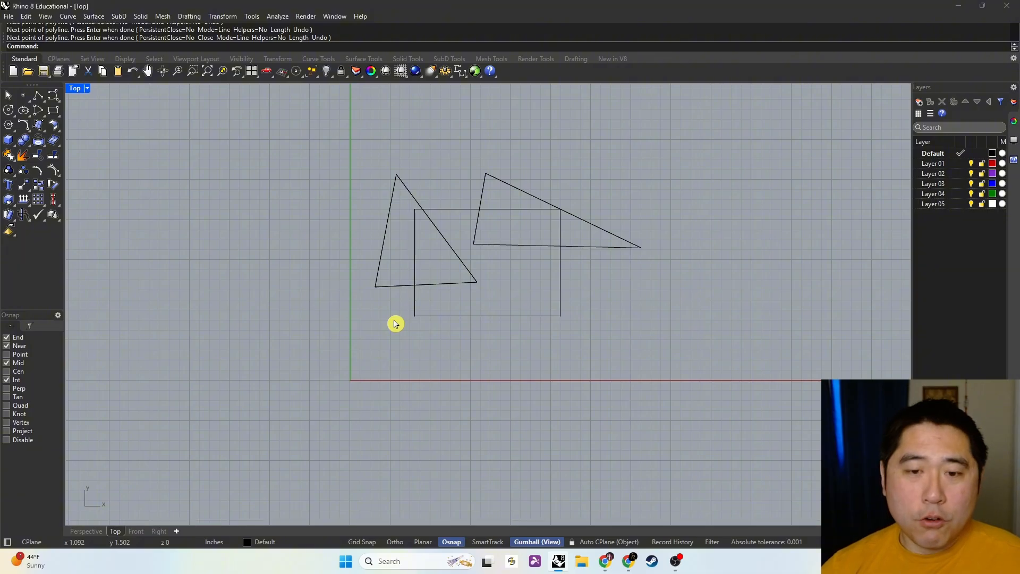
key(ctrl+a)
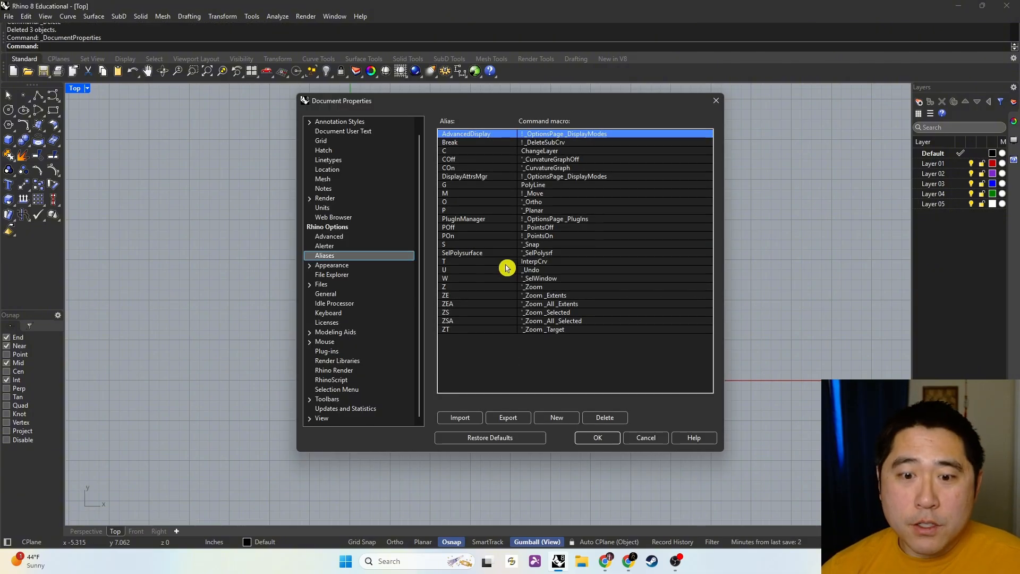
Add a new command alias CB with the macro CurveBoolean
click(552, 417)
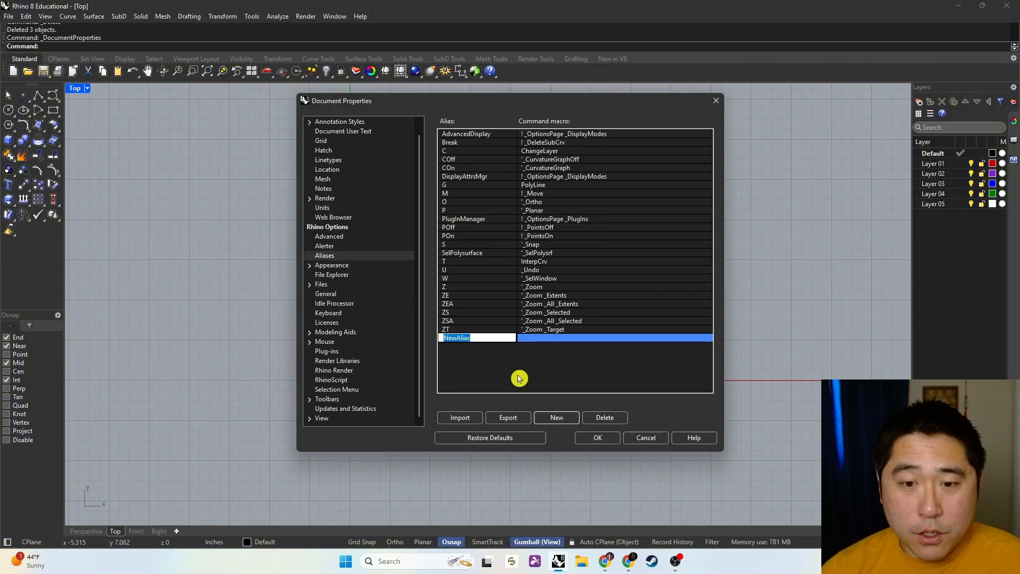
text(CB)
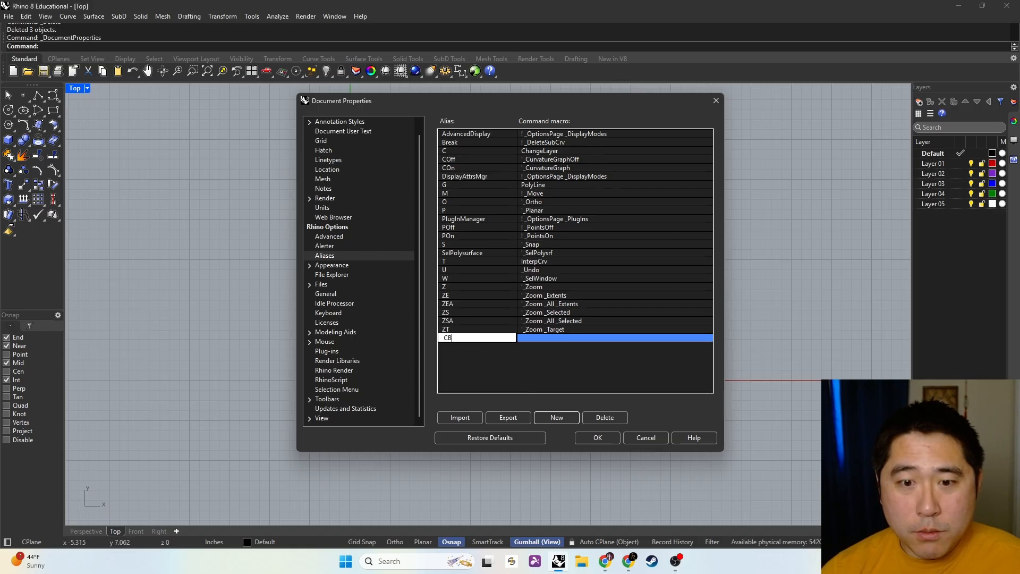
key(Tab)
text(Curve)
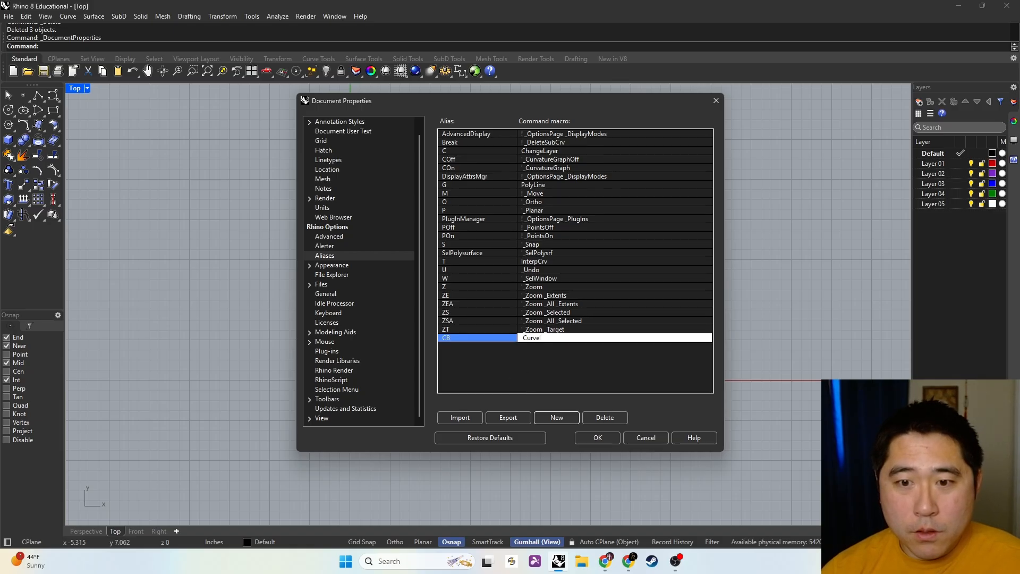
text(Boolean)
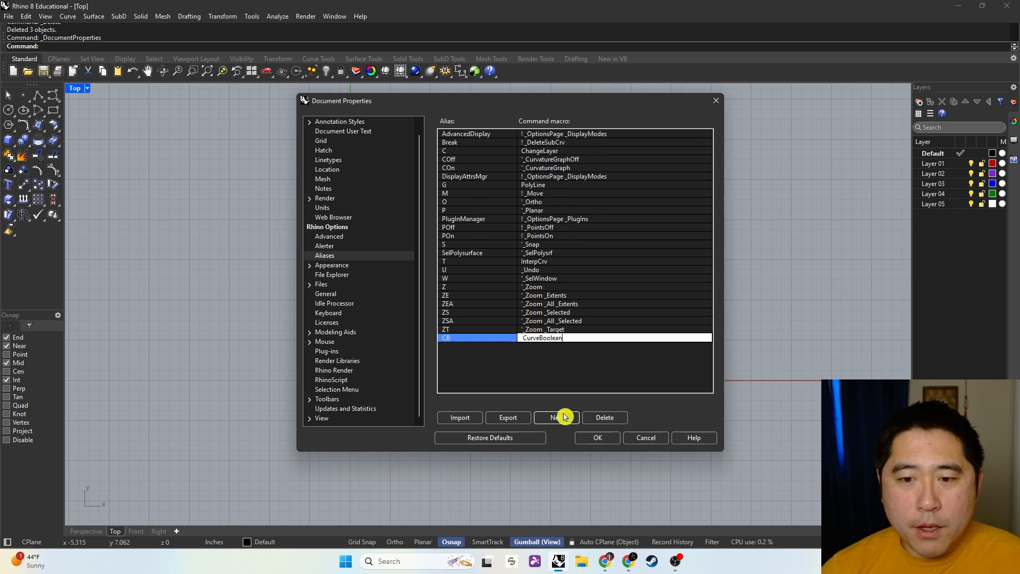
Add a new alias entry and set the command macro of alias T to InterpCrv
click(564, 416)
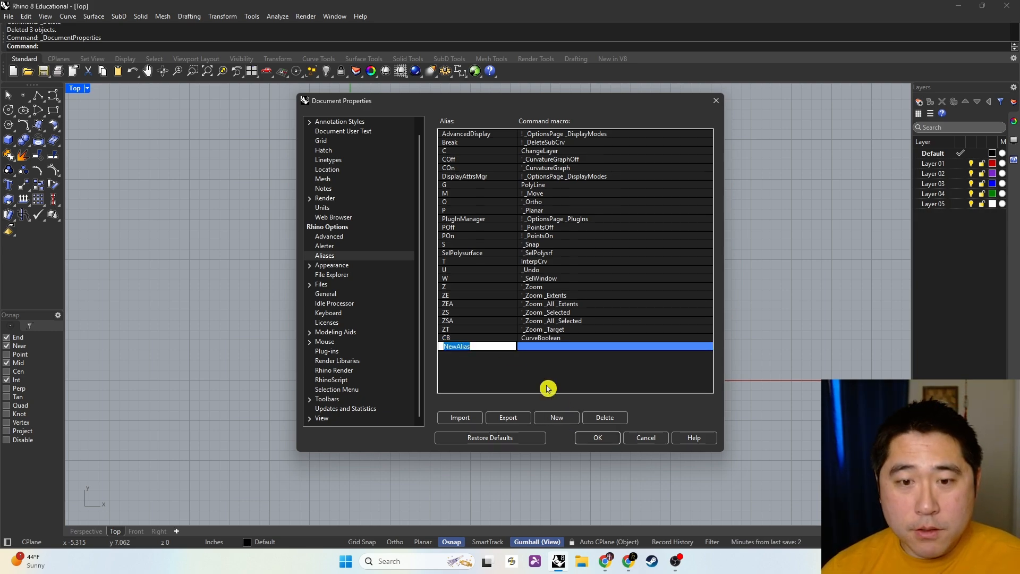
text(T)
key(Return)
text(In)
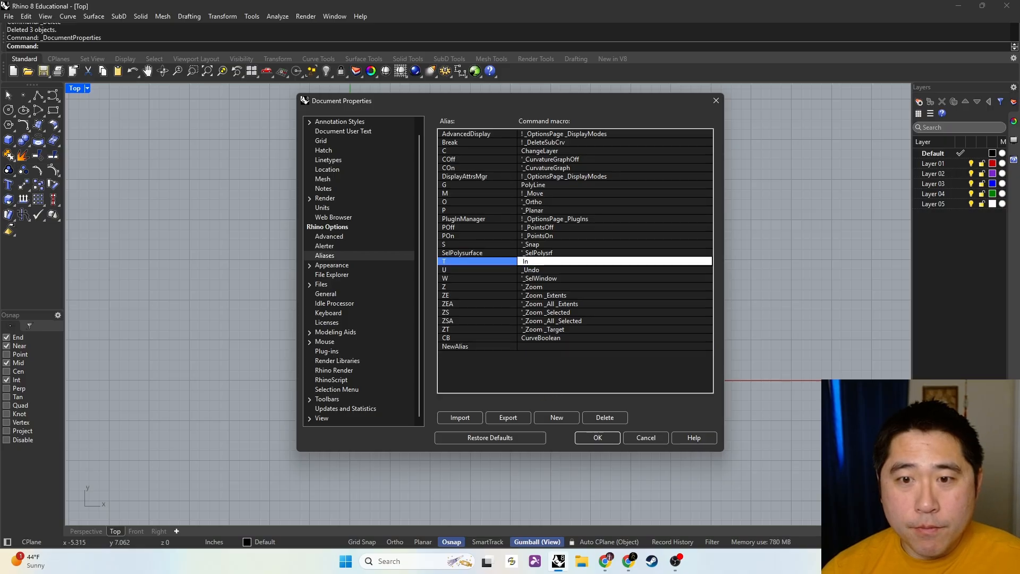
text(terpCr)
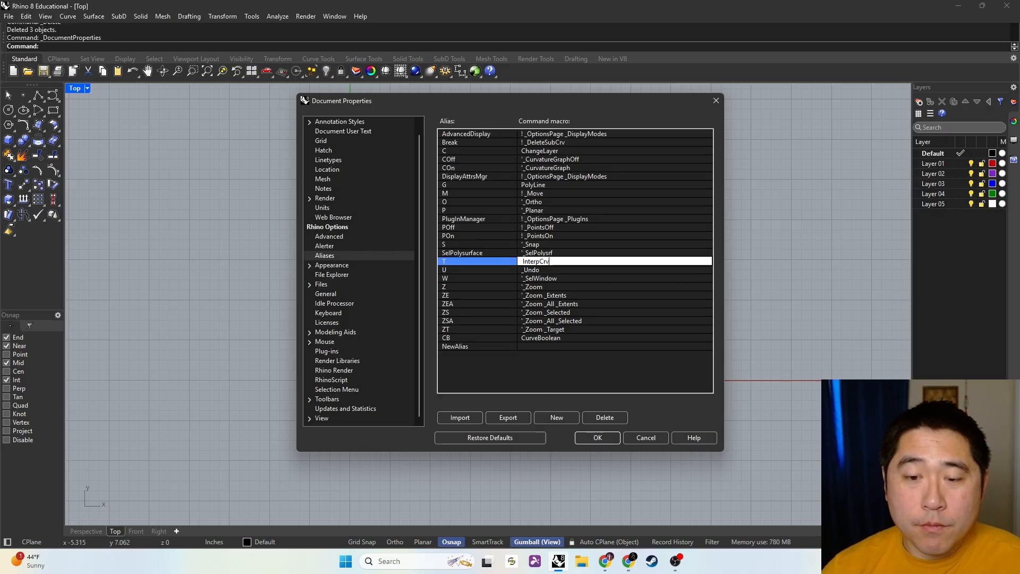
text(v)
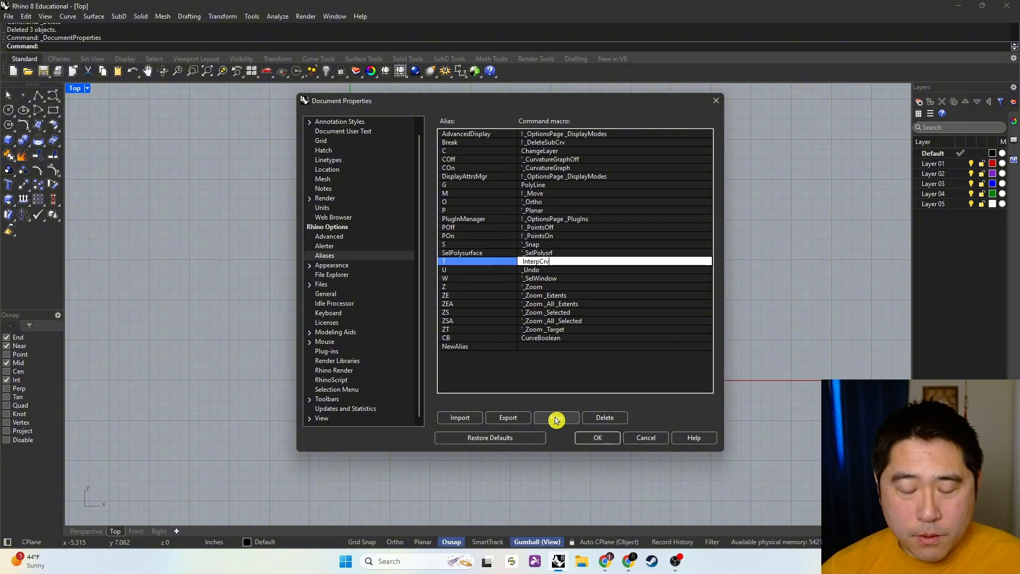
Add another alias entry, set the command macro of alias C to ChangeLayer, and apply the alias settings
click(556, 419)
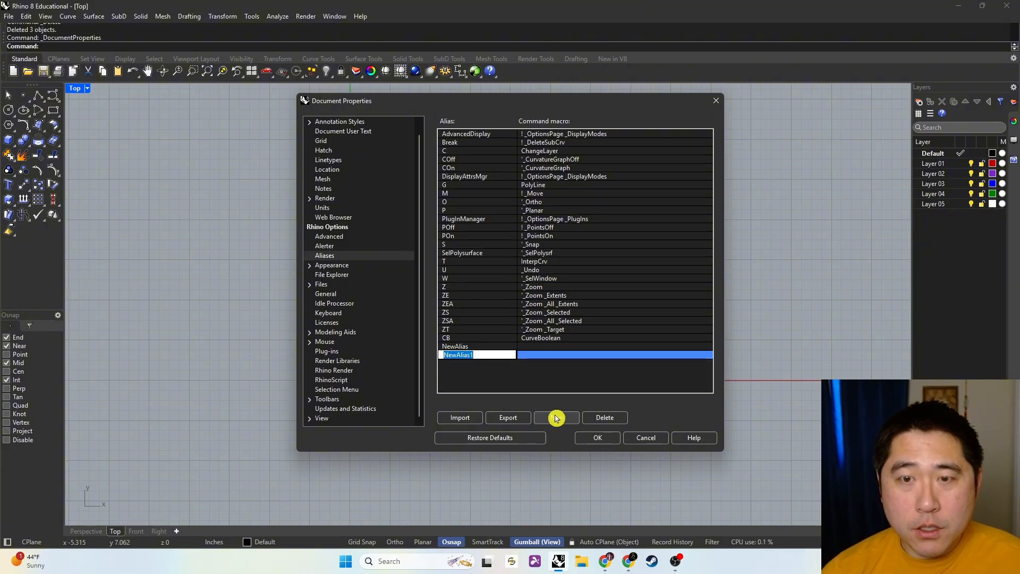
text(C)
key(Tab)
text(Cha)
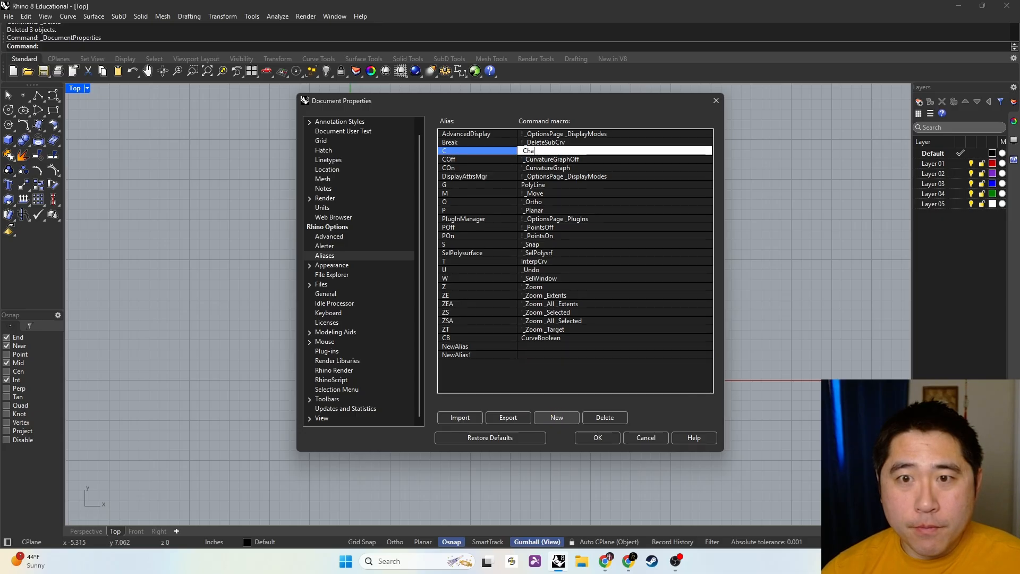
text(ngeLaye)
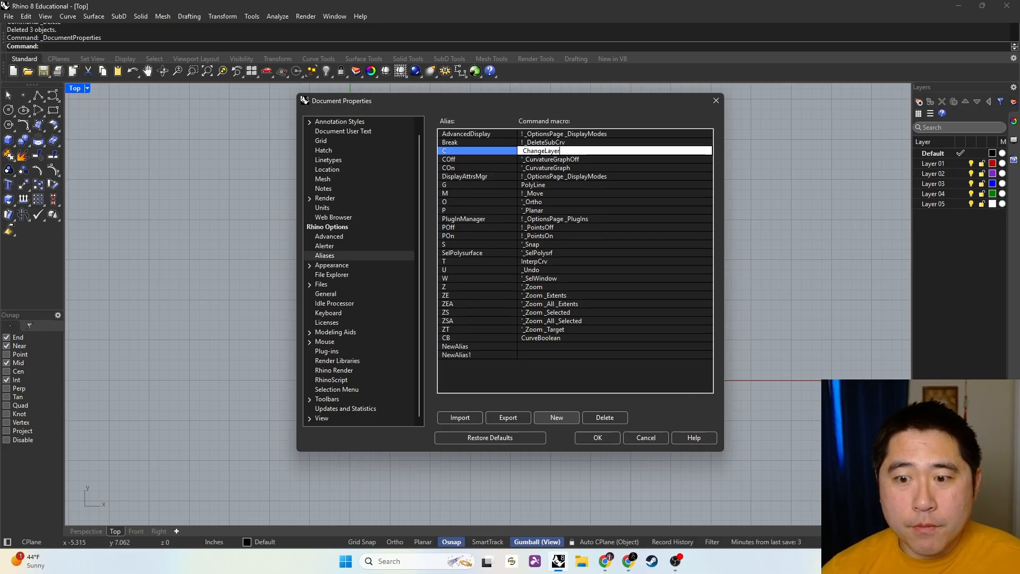
text(r)
click(597, 437)
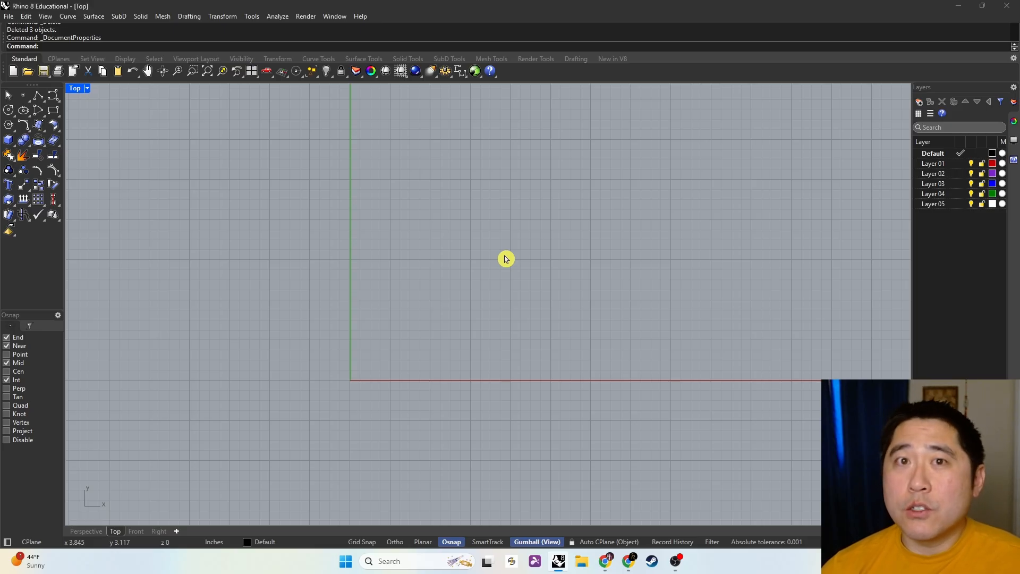
Draw a closed degree-3 control point curve in the square nearest the green axis, using its four edge midpoints as control points
right_drag(506, 259, 469, 278)
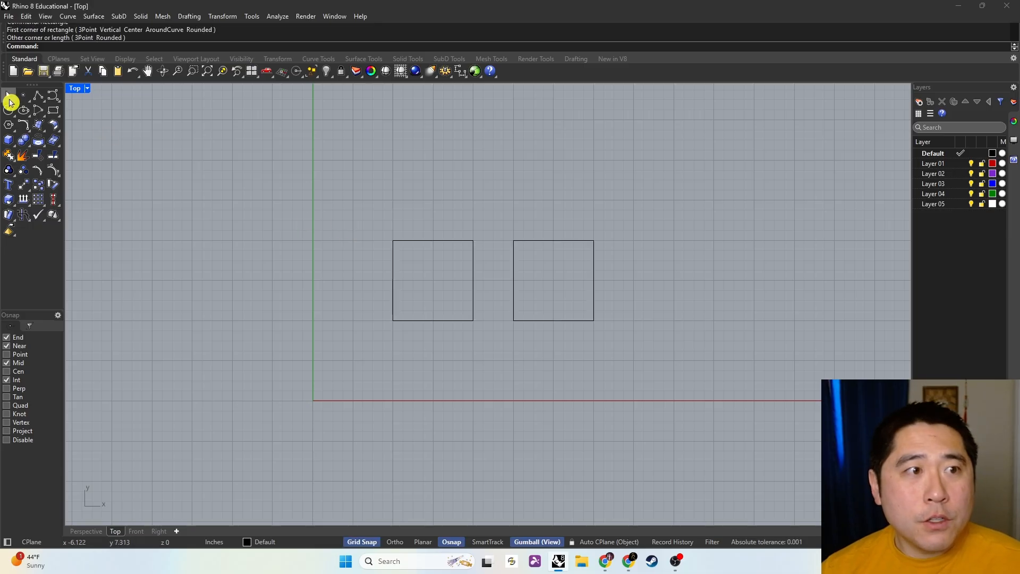
click(58, 99)
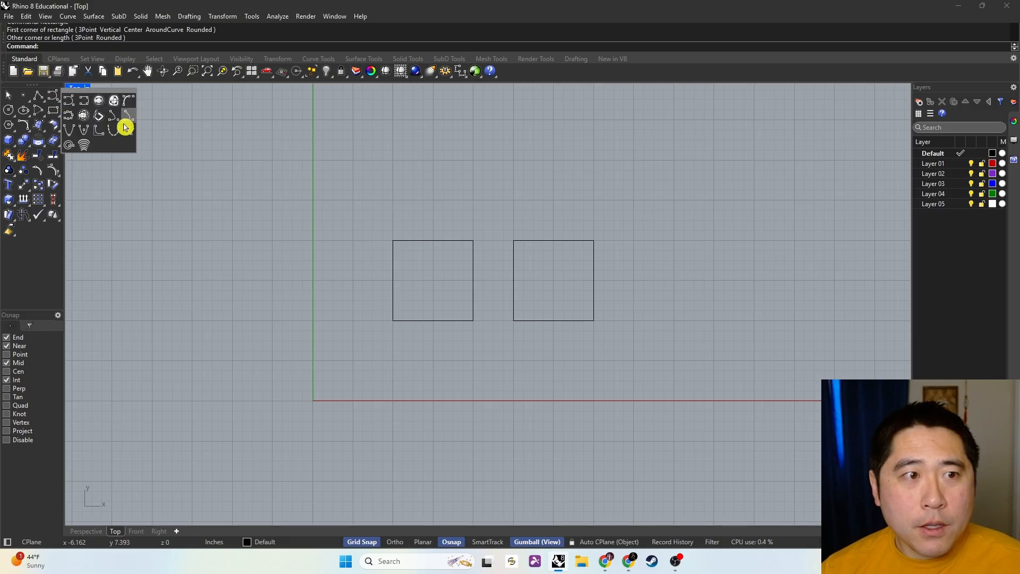
click(68, 101)
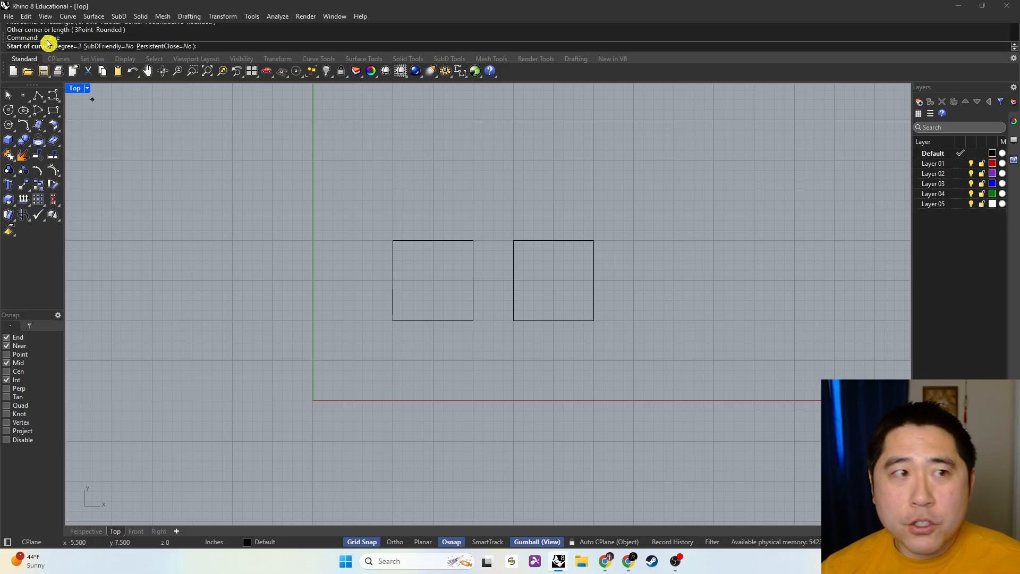
click(434, 240)
click(474, 279)
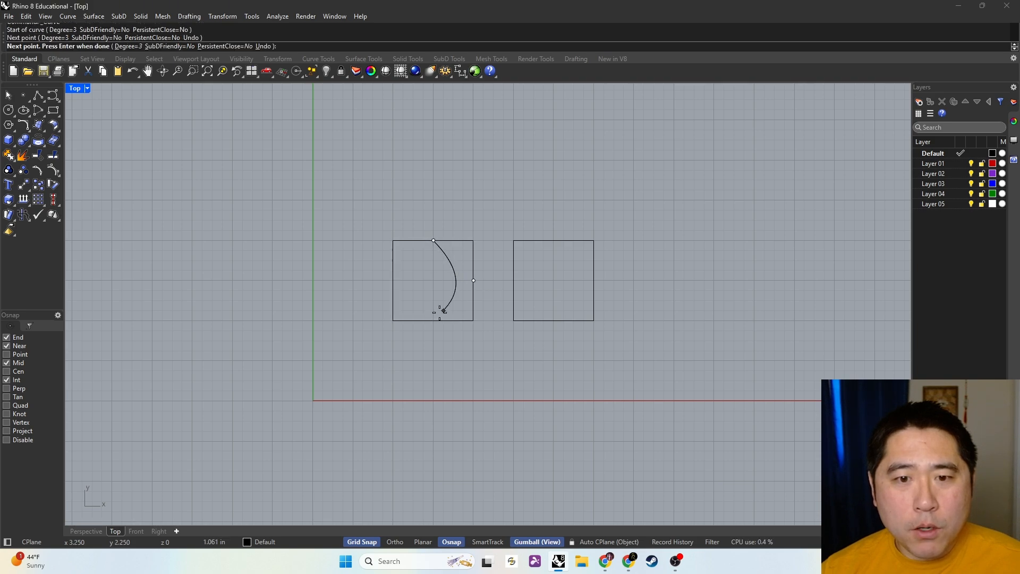
click(434, 320)
click(393, 280)
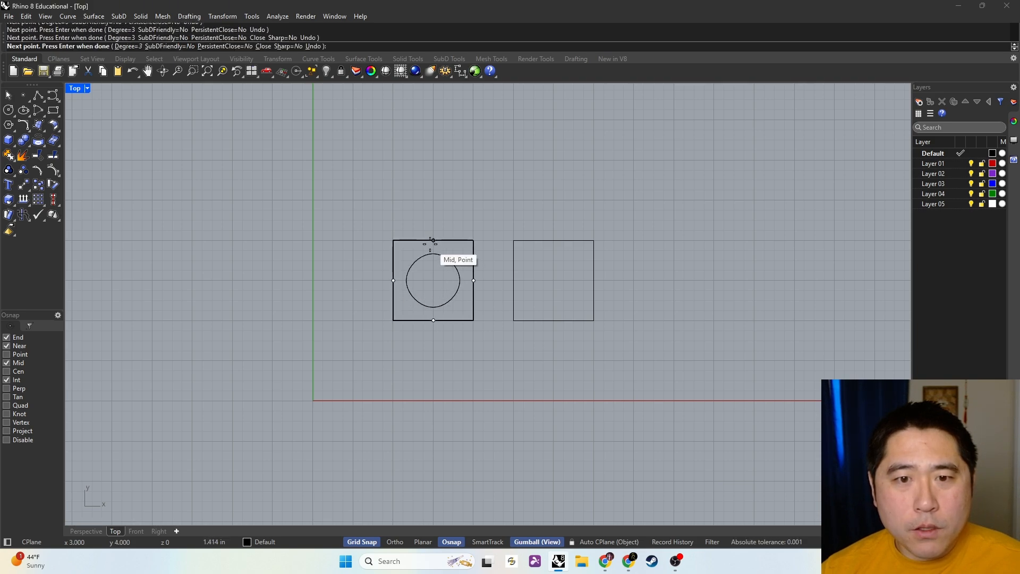
click(434, 240)
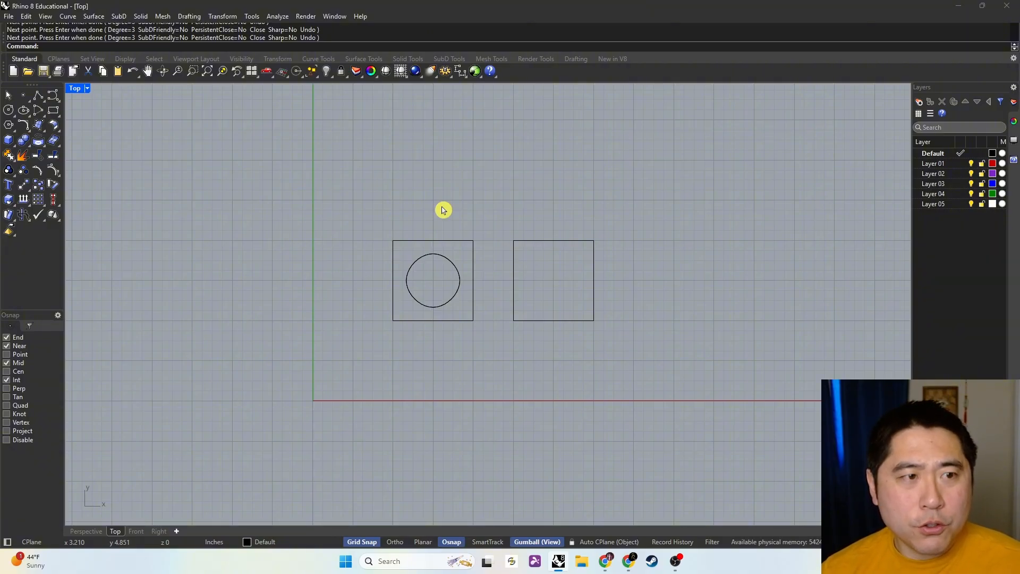
click(60, 101)
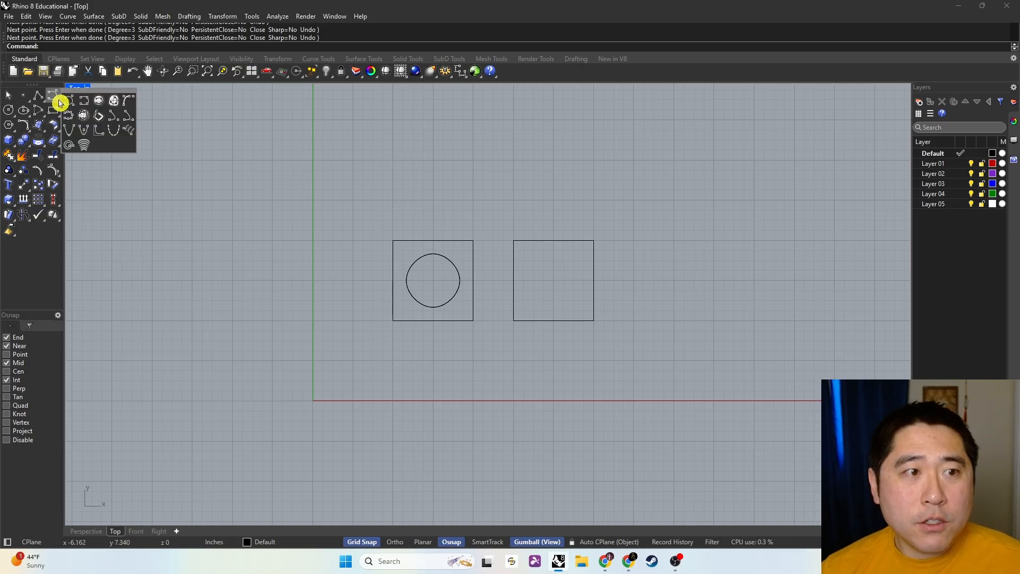
click(85, 104)
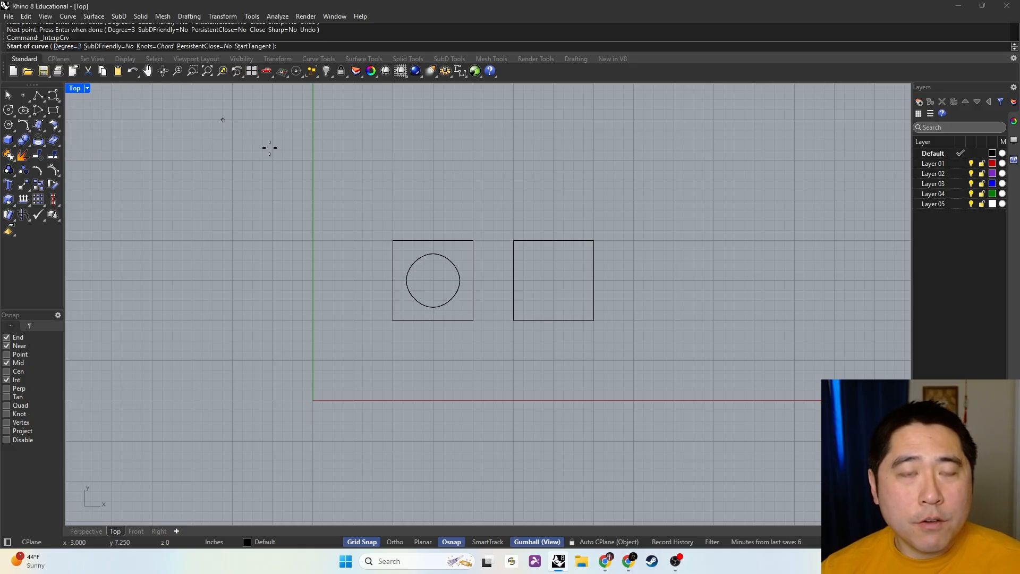
right_click(472, 209)
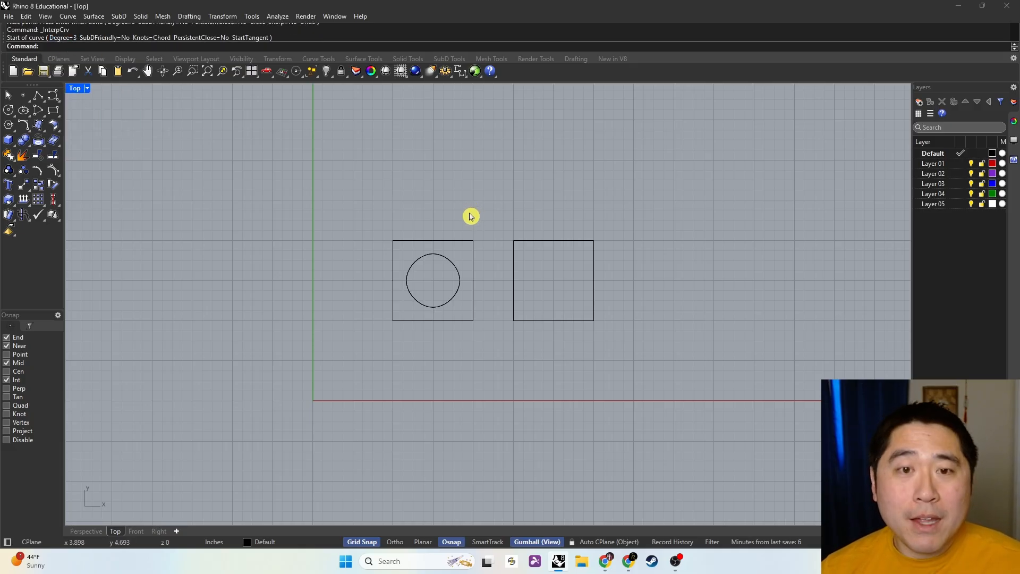
Draw a closed interpolated curve with the T alias through the four edge midpoints of the empty square
right_click(466, 211)
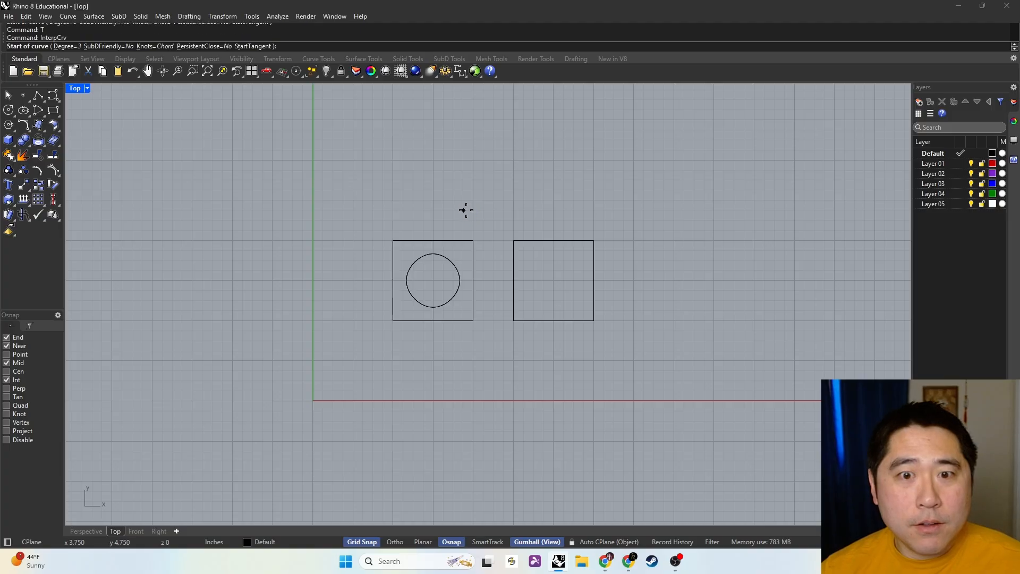
click(553, 240)
click(593, 280)
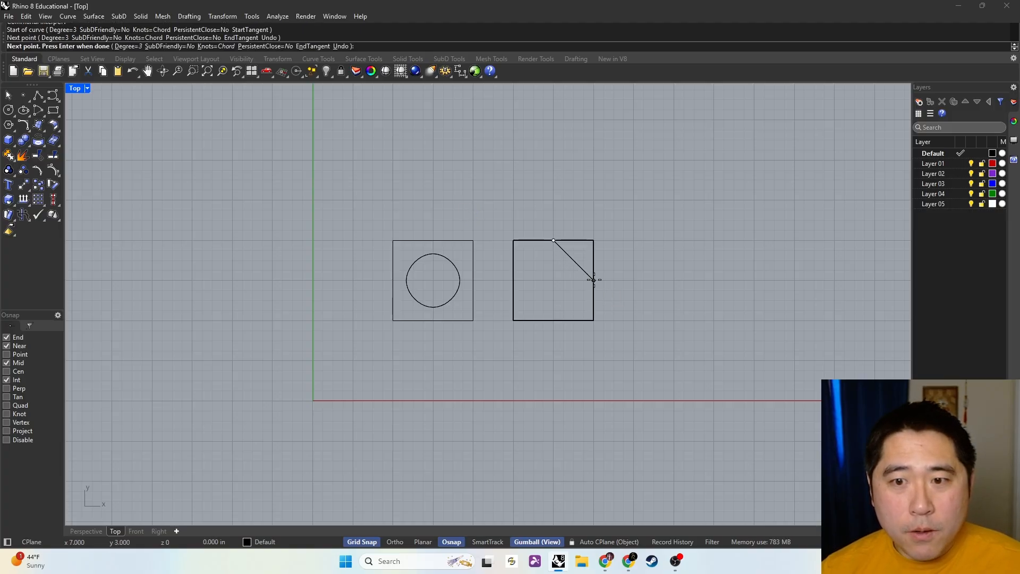
click(554, 320)
click(513, 280)
click(553, 241)
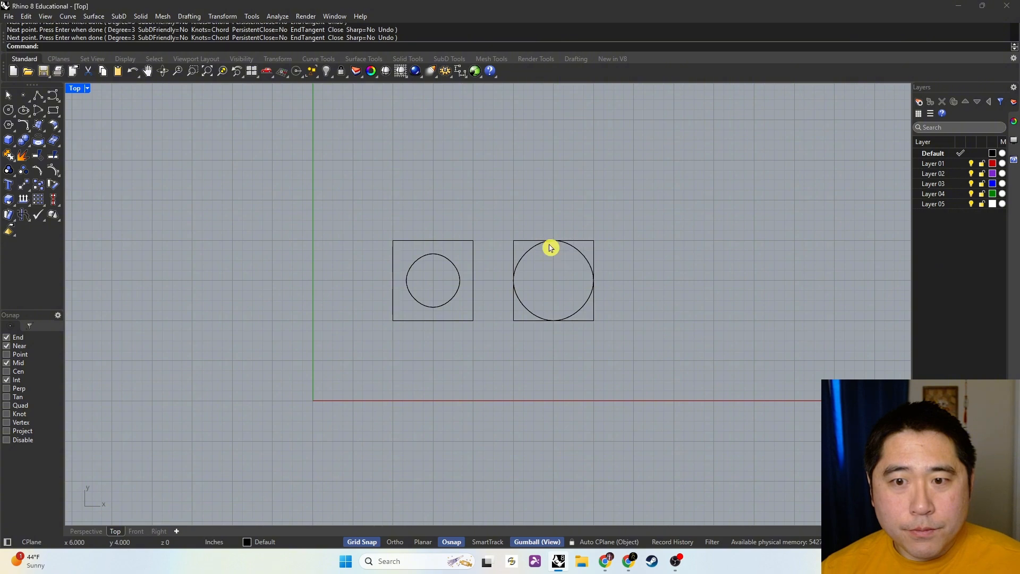
click(513, 304)
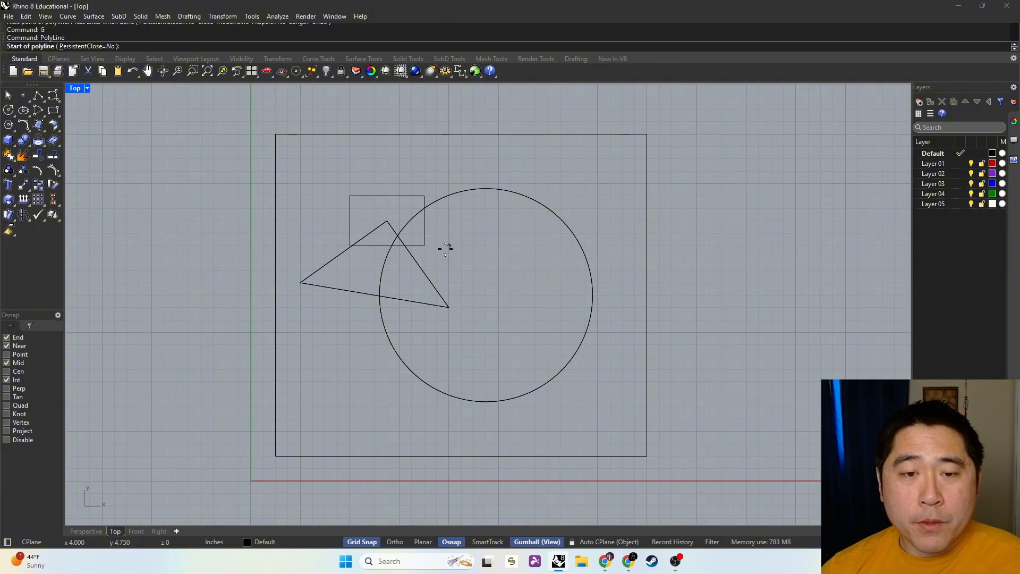
key(Escape)
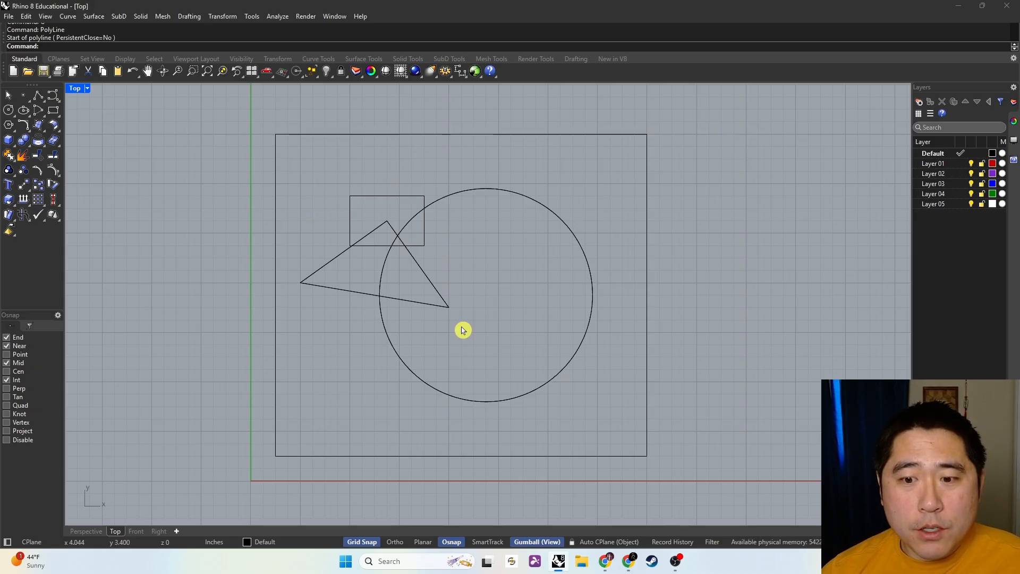
drag(257, 118, 678, 480)
click(706, 405)
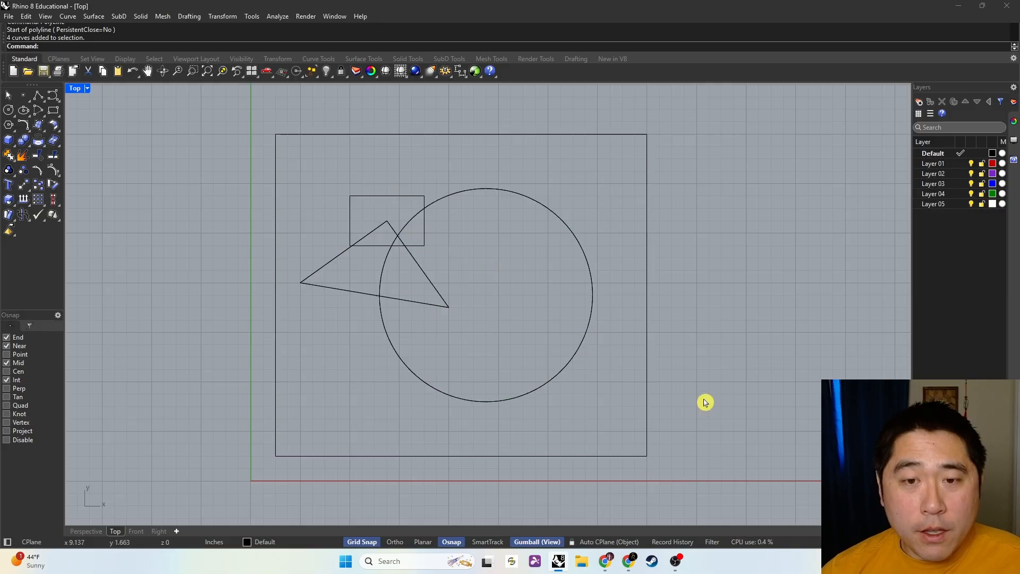
key(ctrl+a)
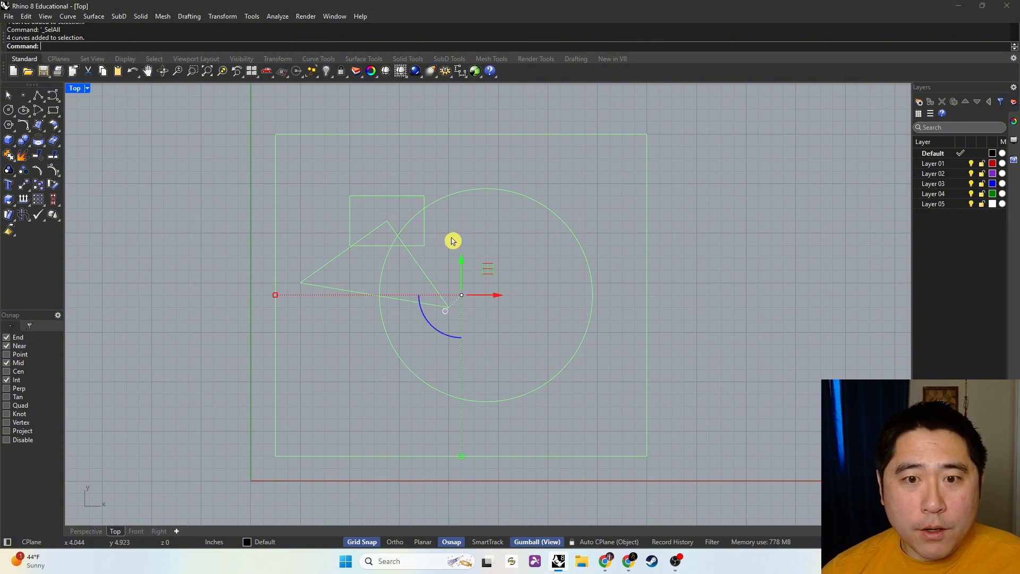
text(trim)
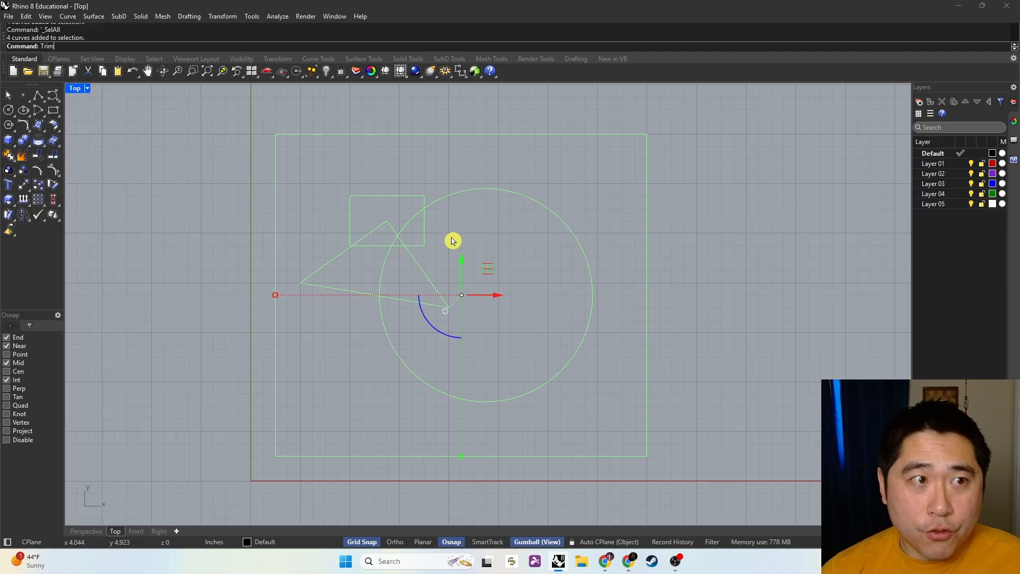
key(Return)
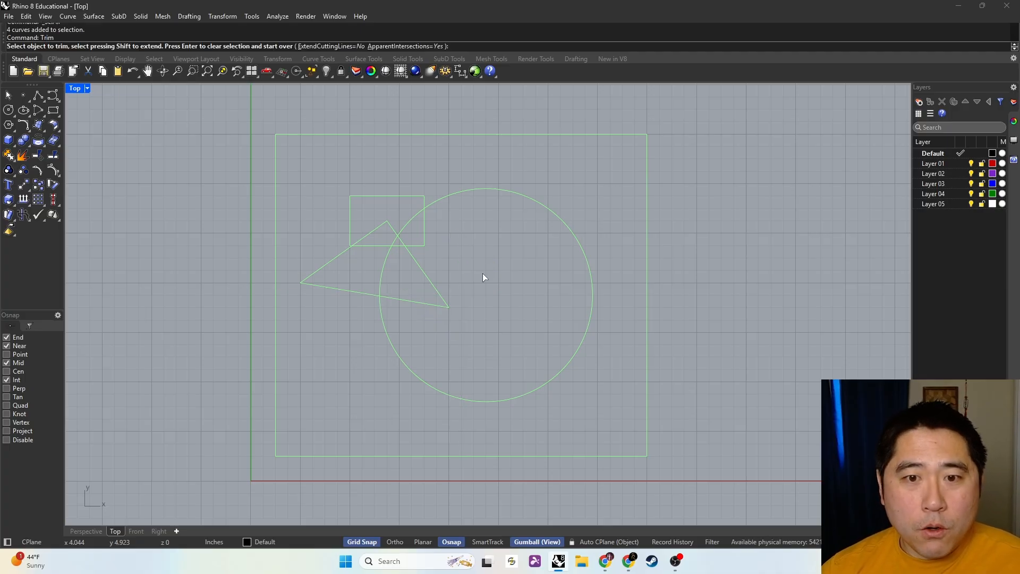
key(Escape)
Trim away the triangle and circle segments inside the small rectangle, using all four curves as cutting objects
key(ctrl+a)
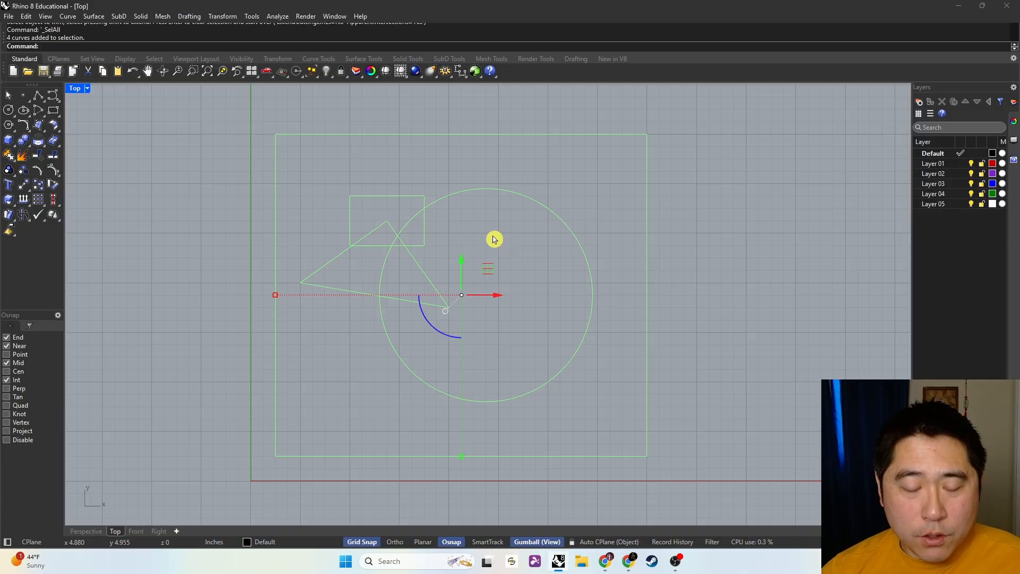
right_click(493, 239)
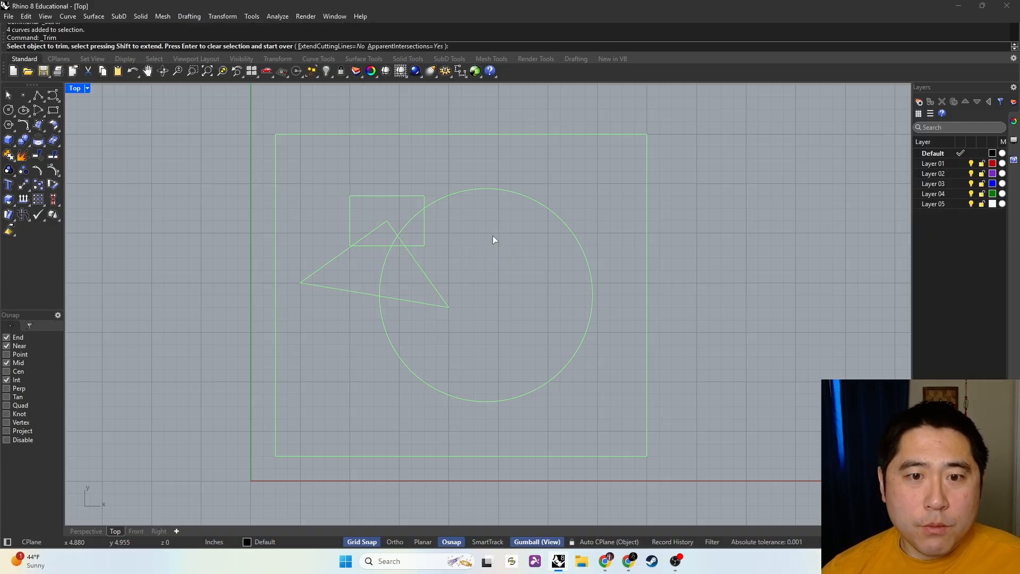
scroll(403, 251, up, 3)
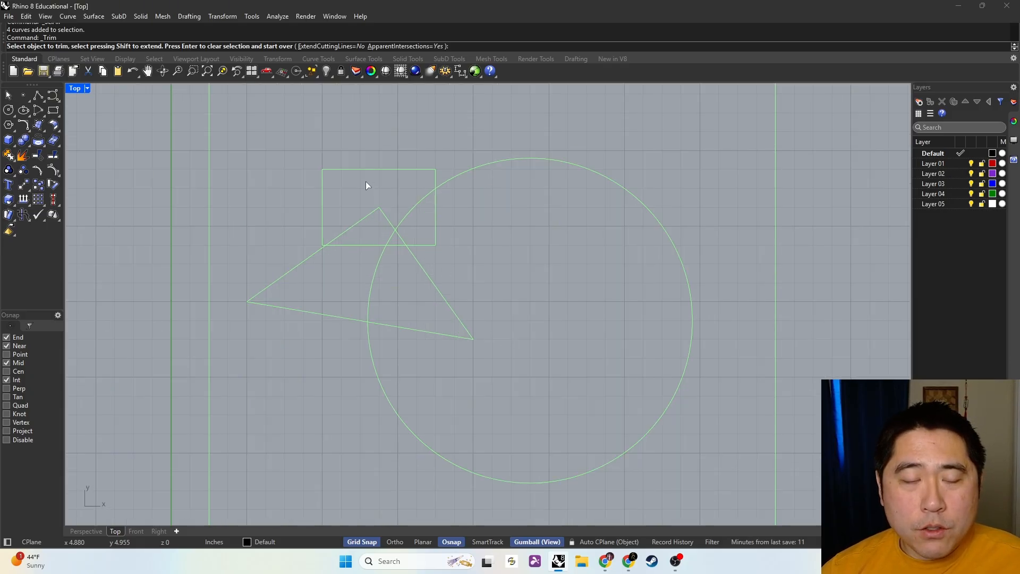
click(359, 218)
click(397, 225)
click(394, 233)
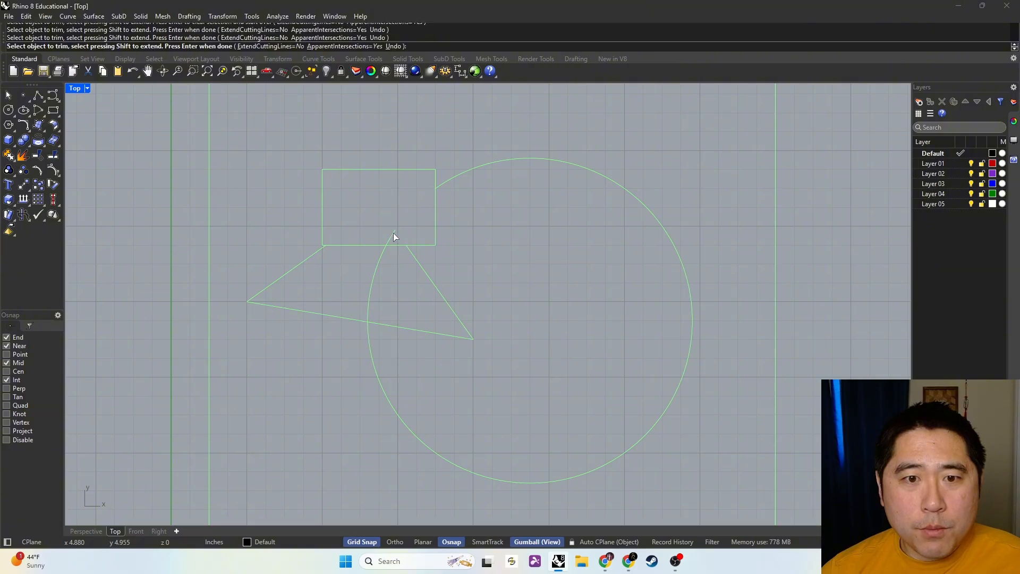
click(399, 235)
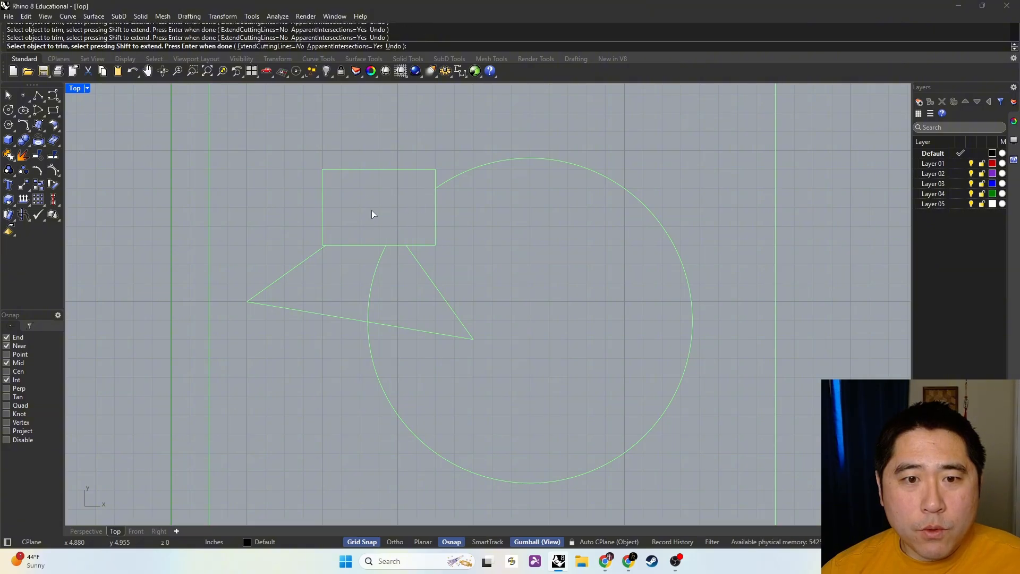
Trim away the circle's arc inside the triangle and finish the trim
click(375, 270)
scroll(379, 276, down, 2)
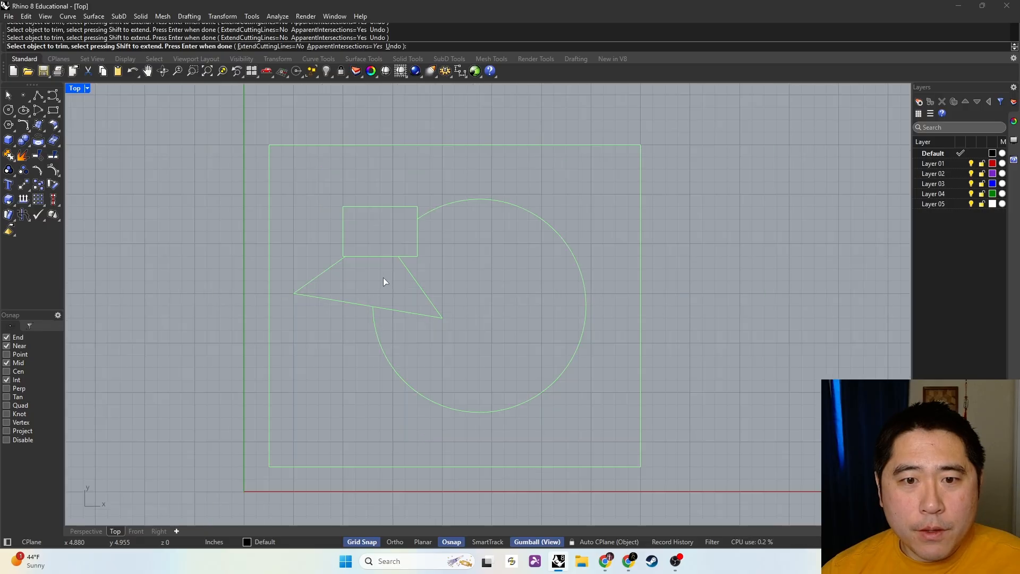
right_click(506, 269)
click(511, 266)
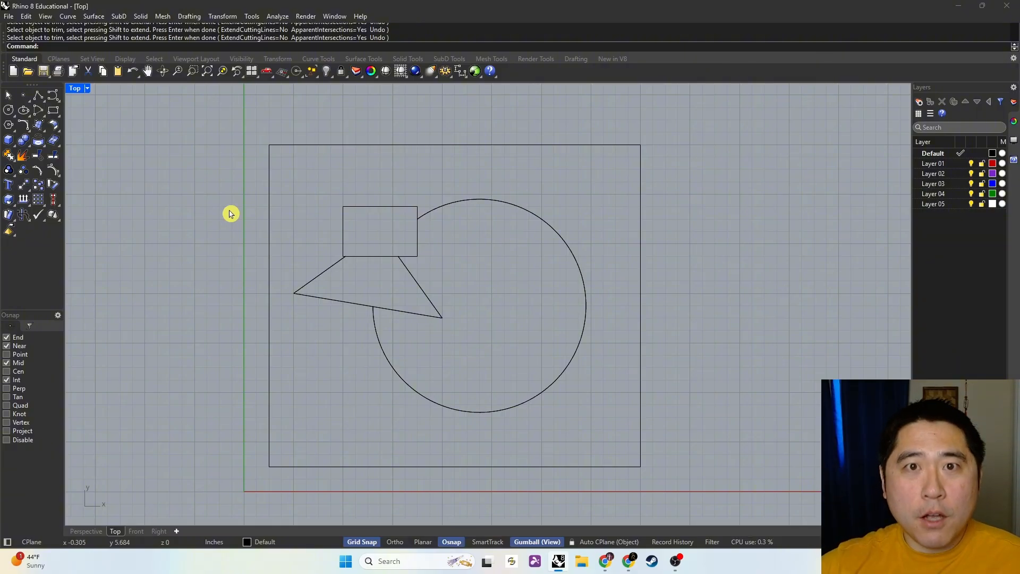
Try moving the open circle out of the large rectangle and undo the move
scroll(340, 253, down, 2)
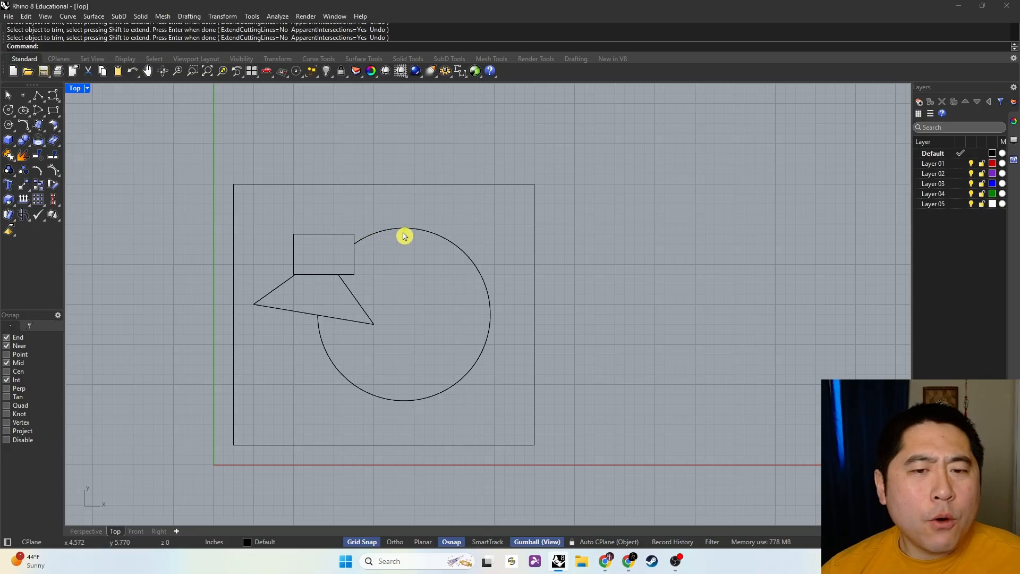
click(454, 249)
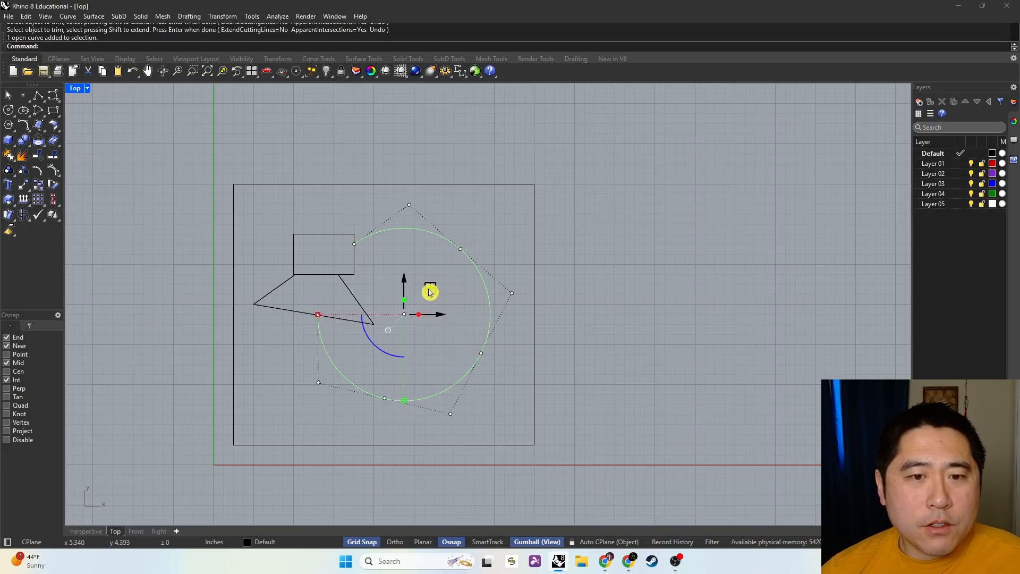
drag(424, 284, 710, 279)
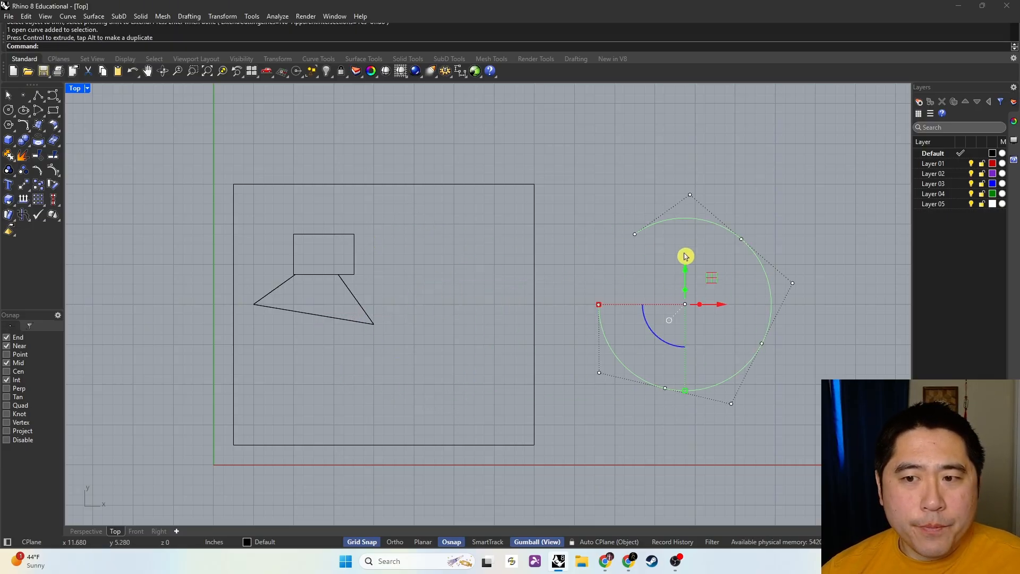
click(657, 259)
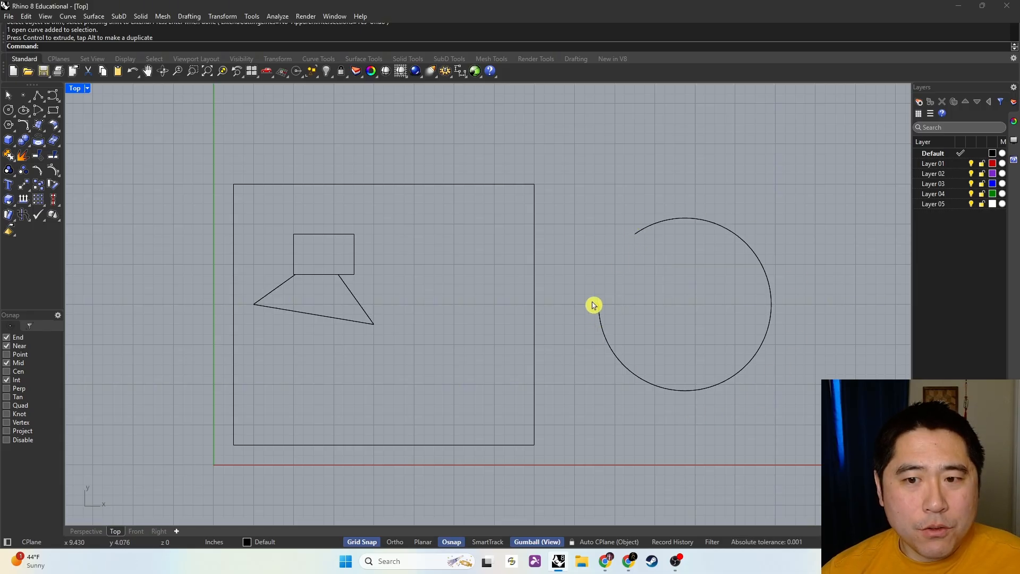
key(ctrl+z)
Copy the three inner shapes beside the large rectangle and trim the copies down to the outline of the notched circle
drag(485, 401, 321, 253)
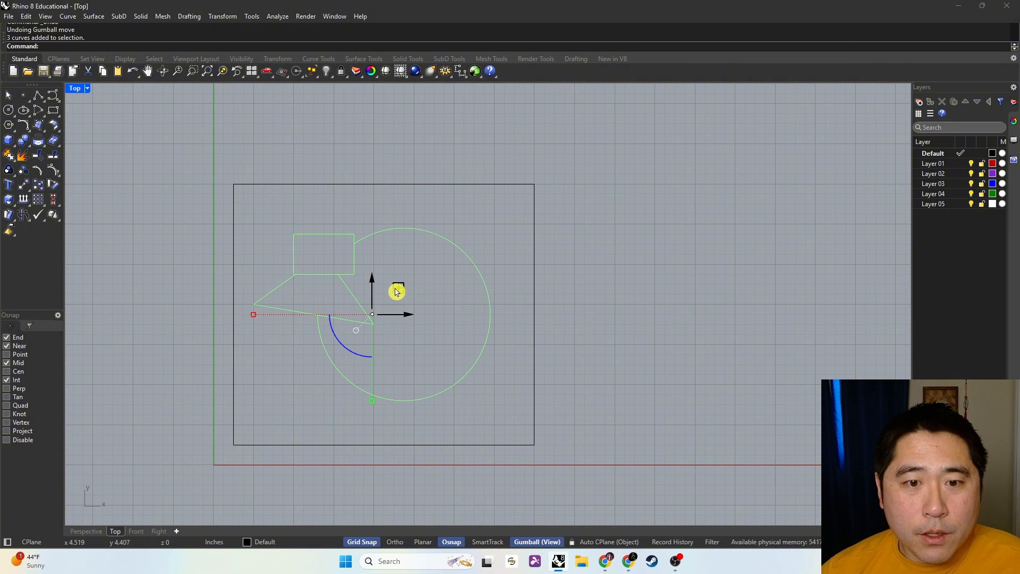
alt+drag(412, 316, 743, 316)
key(ctrl+t)
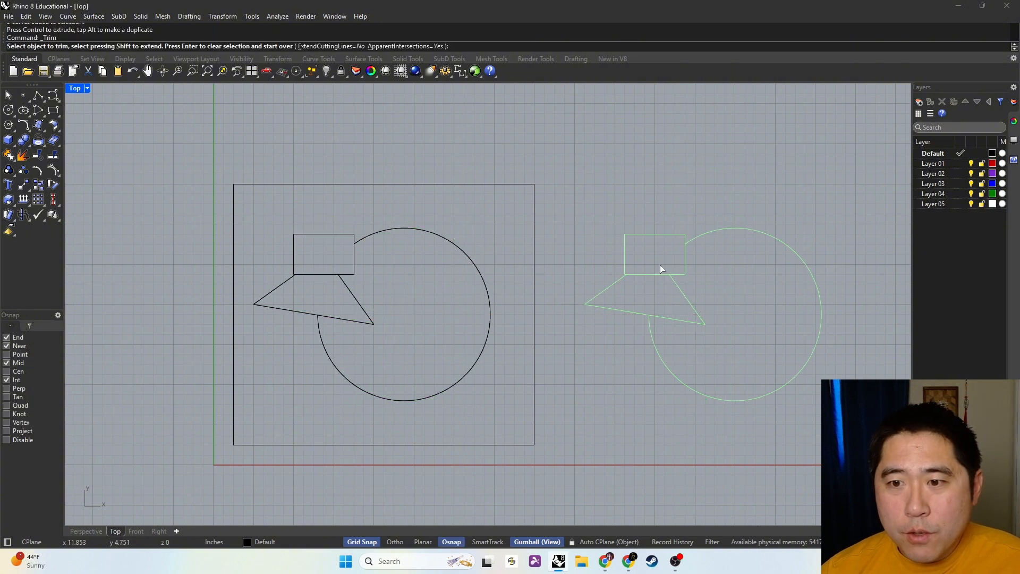
click(622, 277)
click(630, 255)
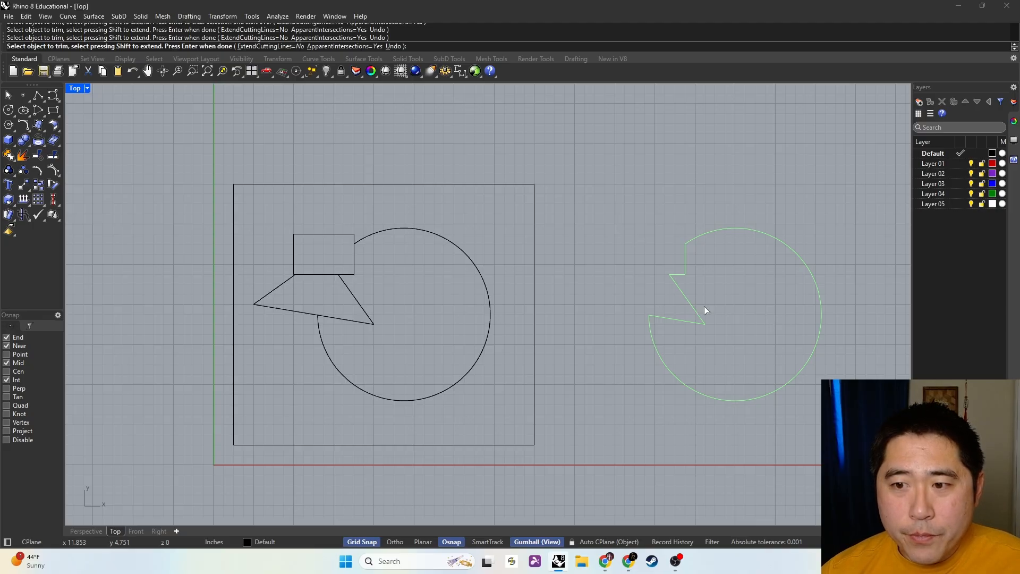
key(Return)
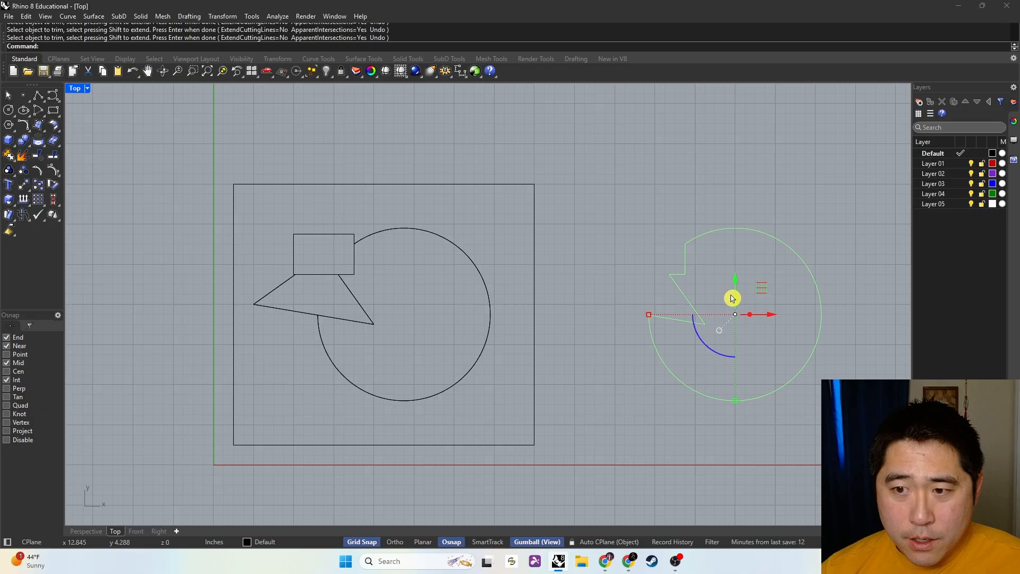
click(717, 256)
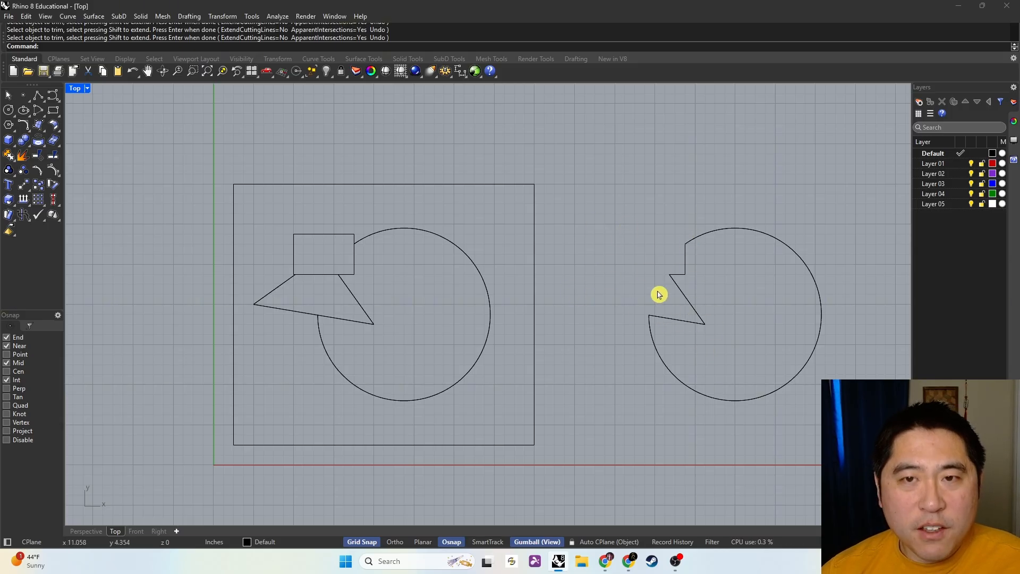
Select the pieces of the trimmed copy one at a time to check whether they are joined
click(700, 323)
click(767, 347)
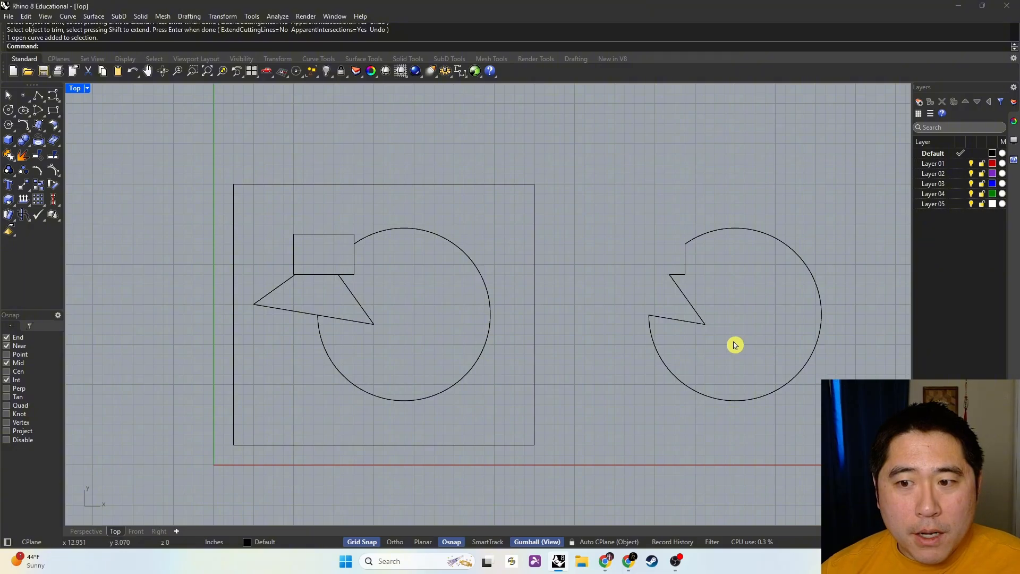
click(692, 323)
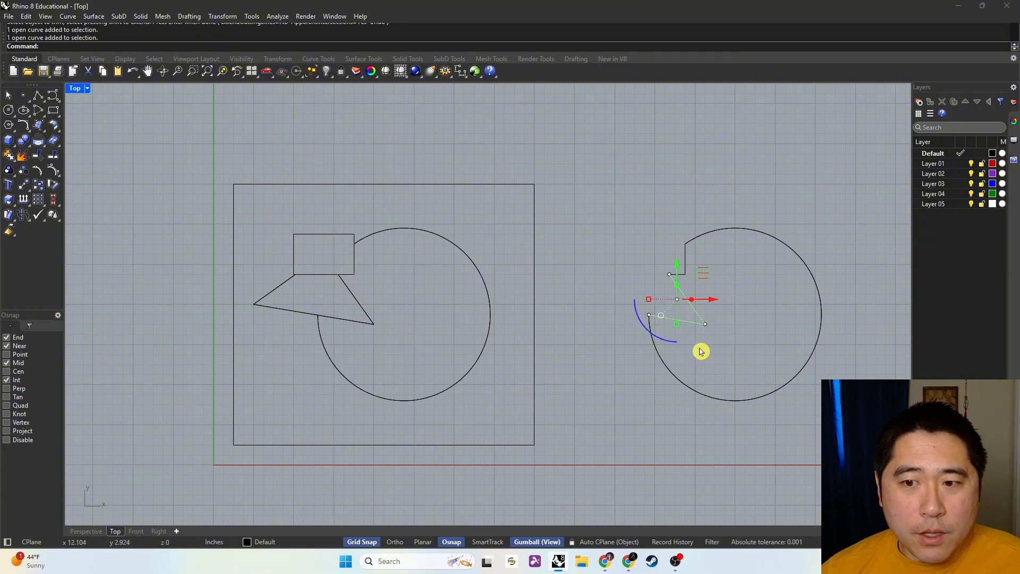
click(677, 375)
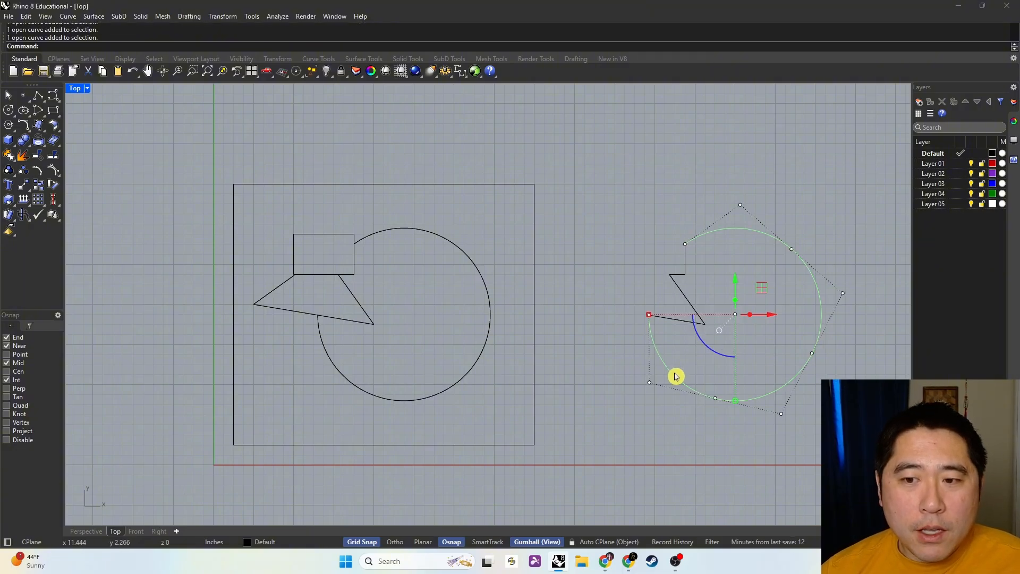
click(686, 266)
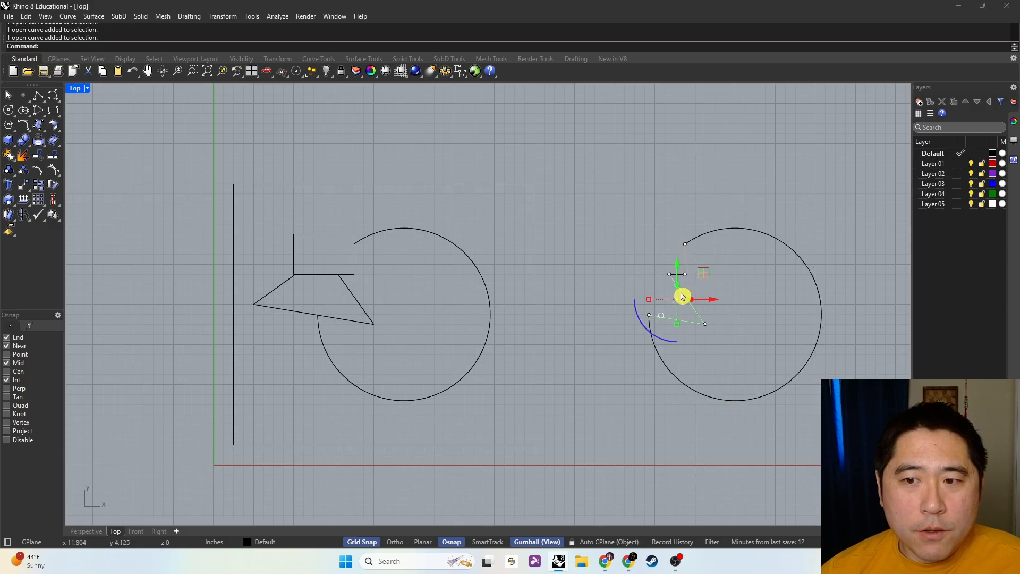
Undo a trial shift of the triangle remnant and delete all pieces of the trimmed copy
drag(712, 302, 692, 303)
click(745, 327)
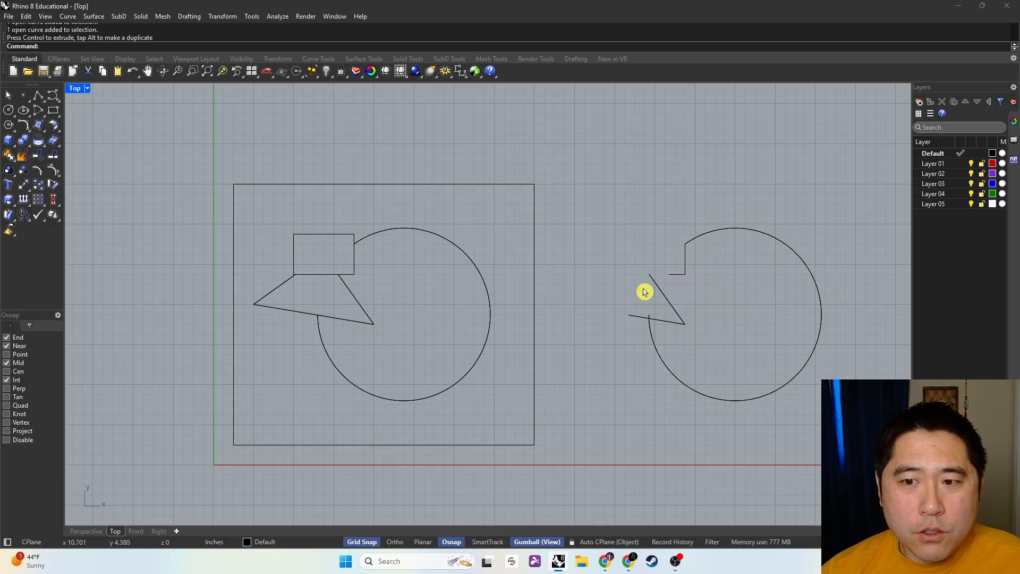
key(ctrl+z)
click(759, 357)
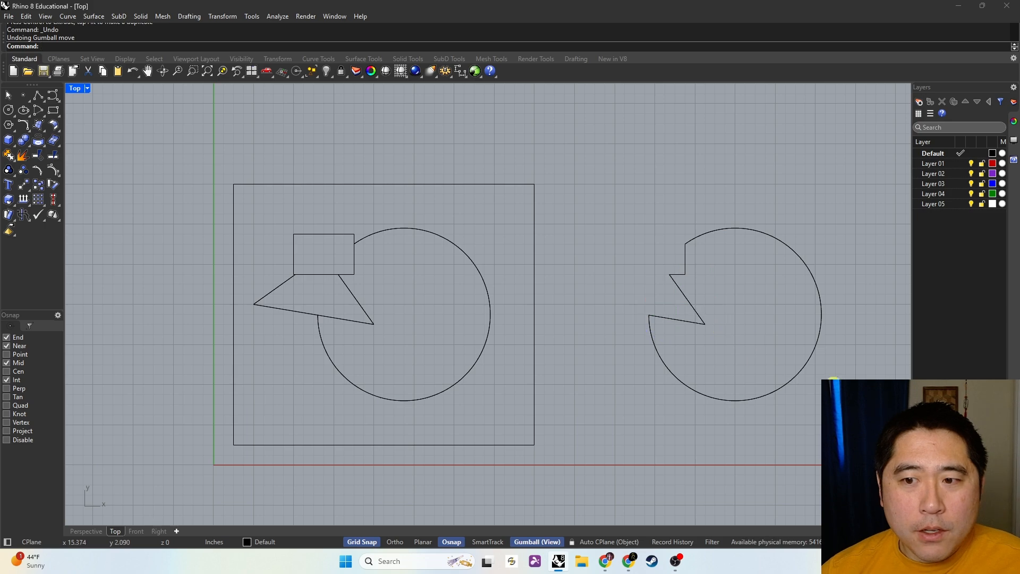
drag(854, 416, 642, 219)
key(Delete)
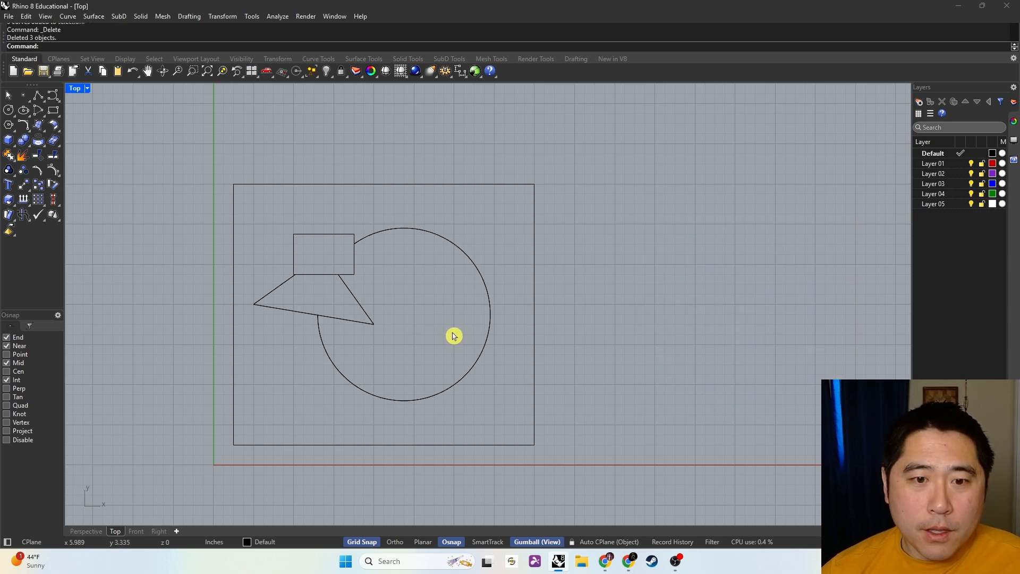
Select all four curves and clear the full CurveBoolean name from the command line without running it
key(ctrl+a)
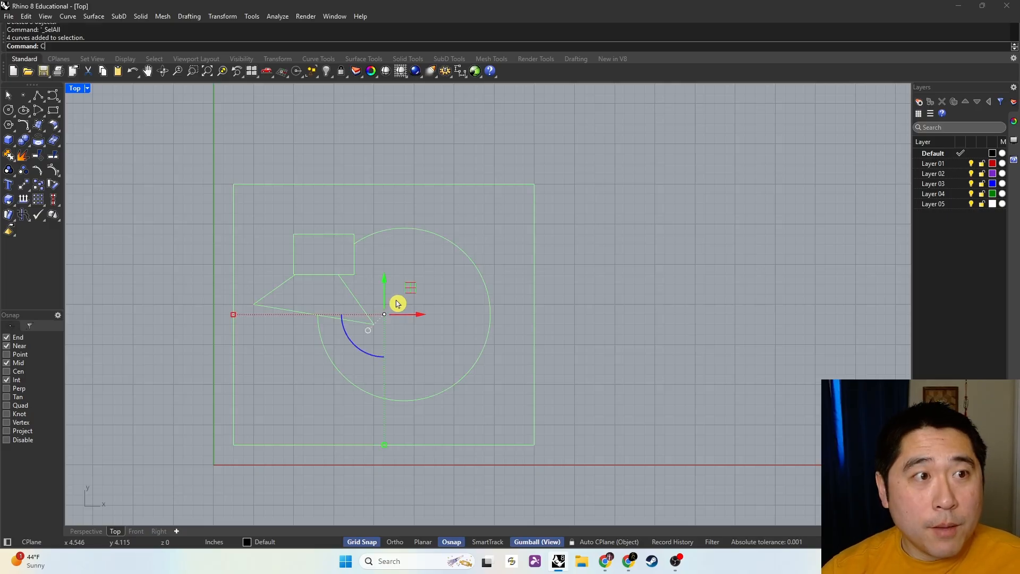
text(Boolean)
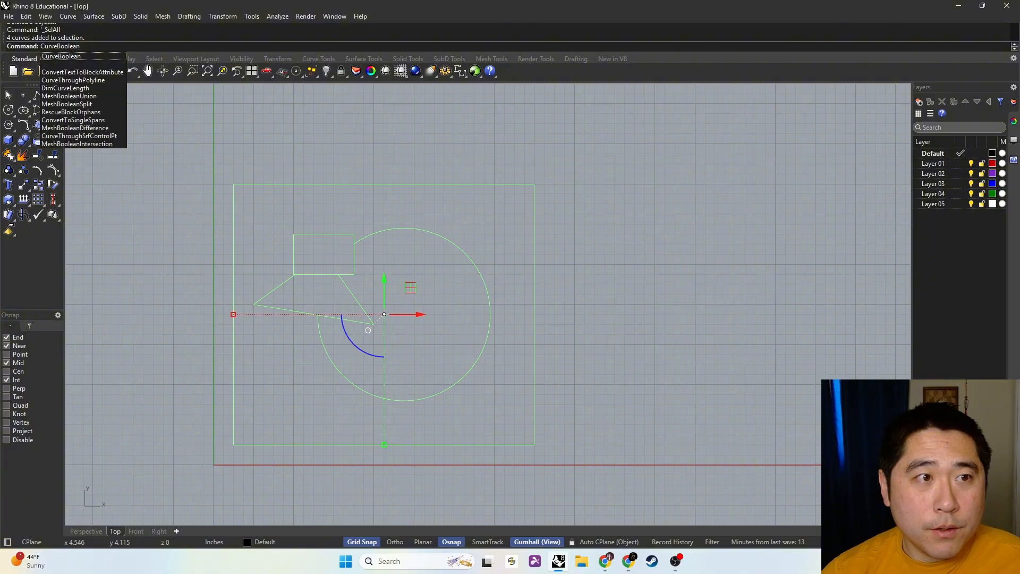
key(BackSpace)
key(BackSpace)
key(BackSpace)
key(BackSpace)
key(BackSpace)
key(BackSpace)
key(BackSpace)
key(BackSpace)
key(BackSpace)
key(BackSpace)
key(BackSpace)
key(BackSpace)
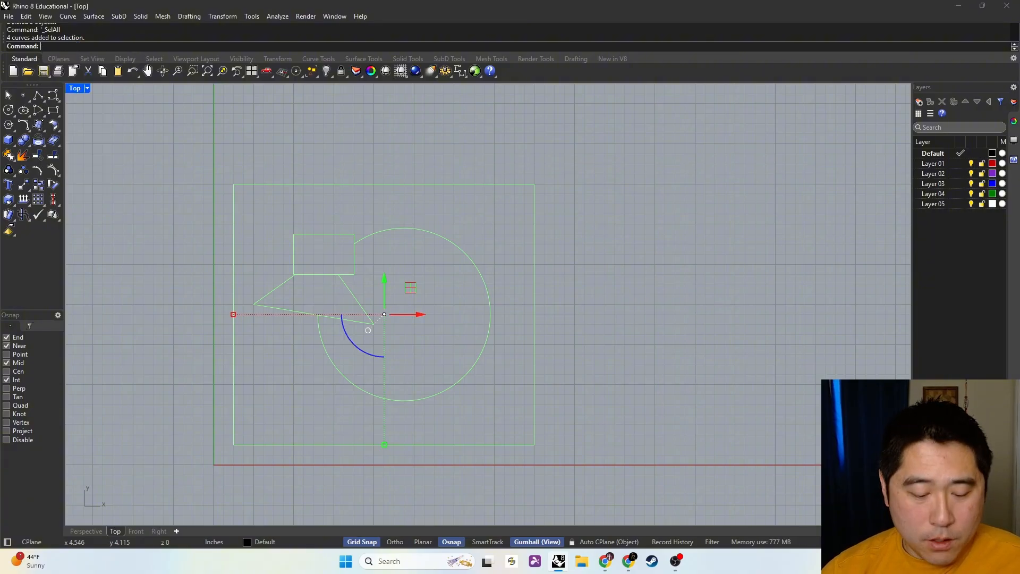
Extract the notched circle region as a curve with the CB alias and move it outside the large rectangle
text(CB)
right_click(396, 300)
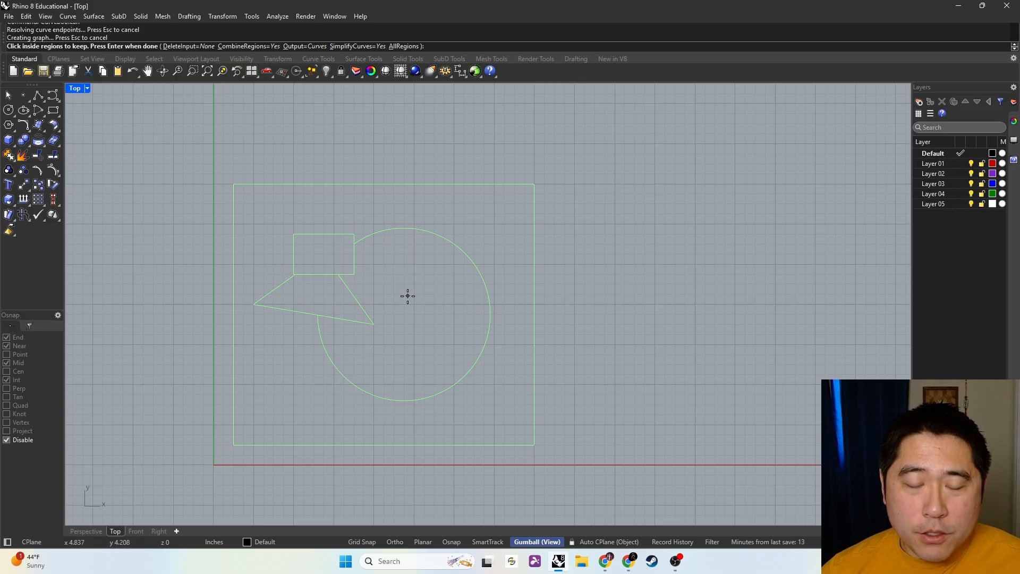
click(407, 296)
key(Return)
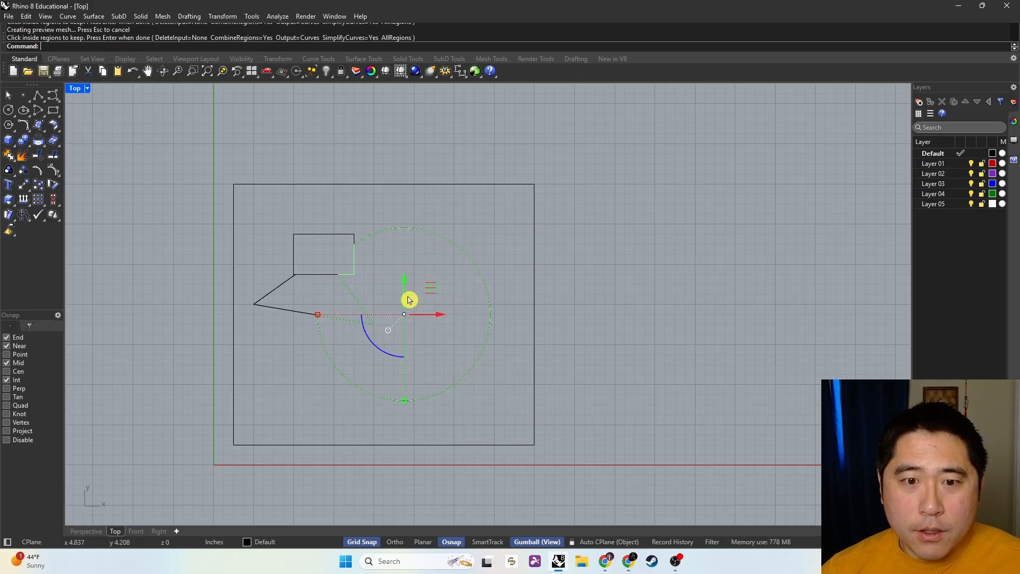
drag(428, 289, 712, 264)
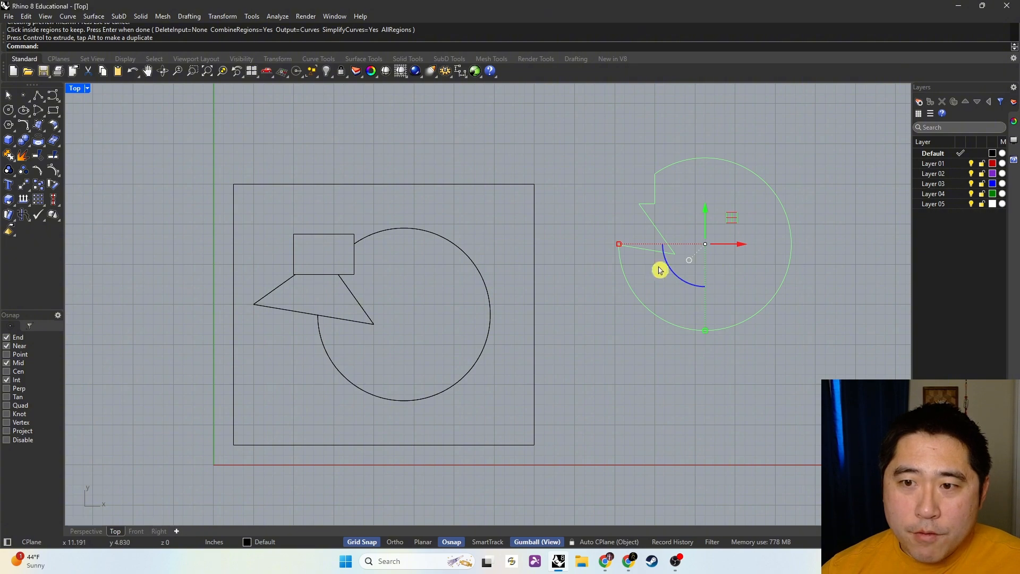
click(661, 211)
click(656, 194)
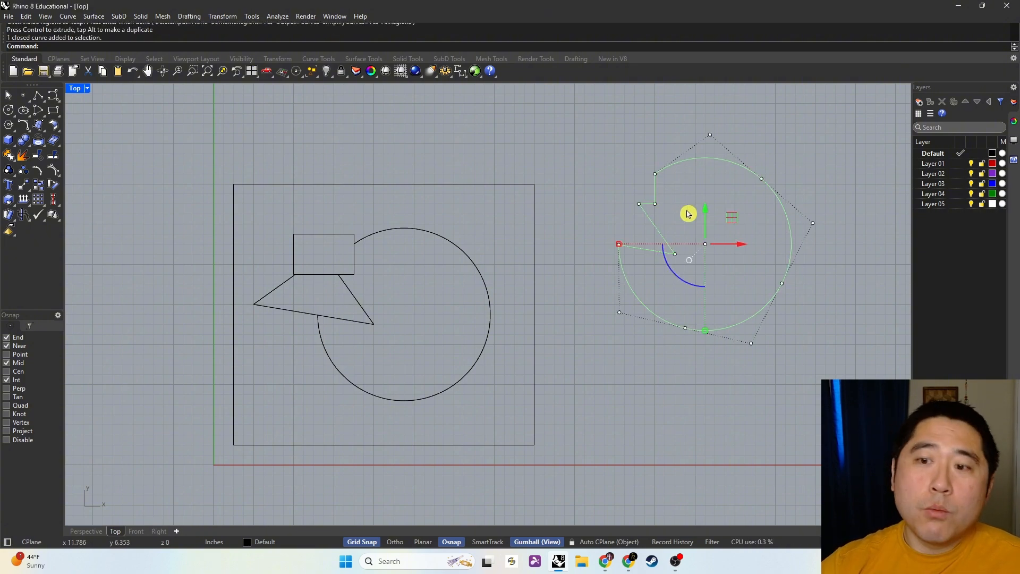
key(Escape)
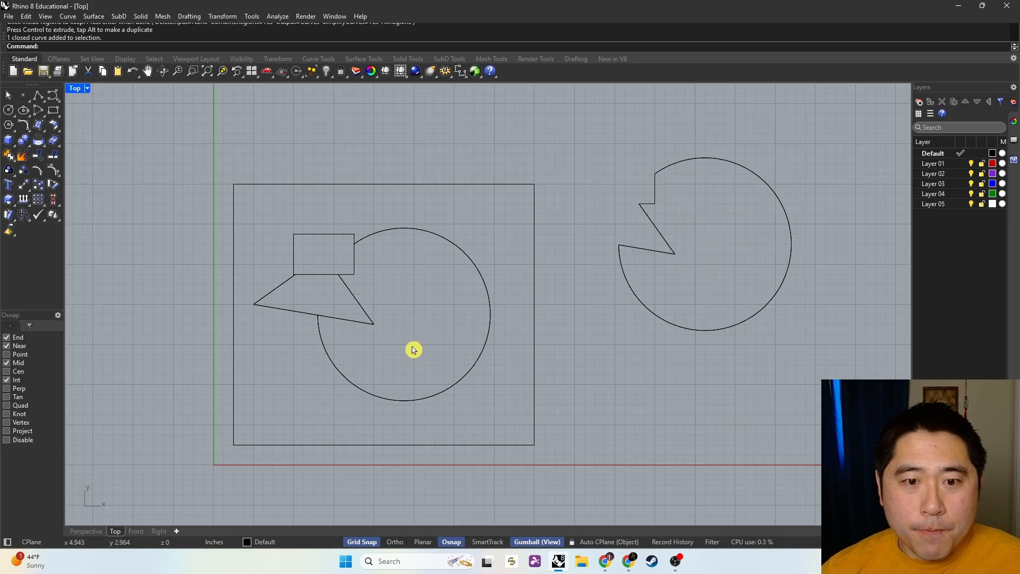
Extract the small rectangle region from the three inner shapes with CurveBoolean and move the result above the large rectangle
drag(426, 352, 253, 230)
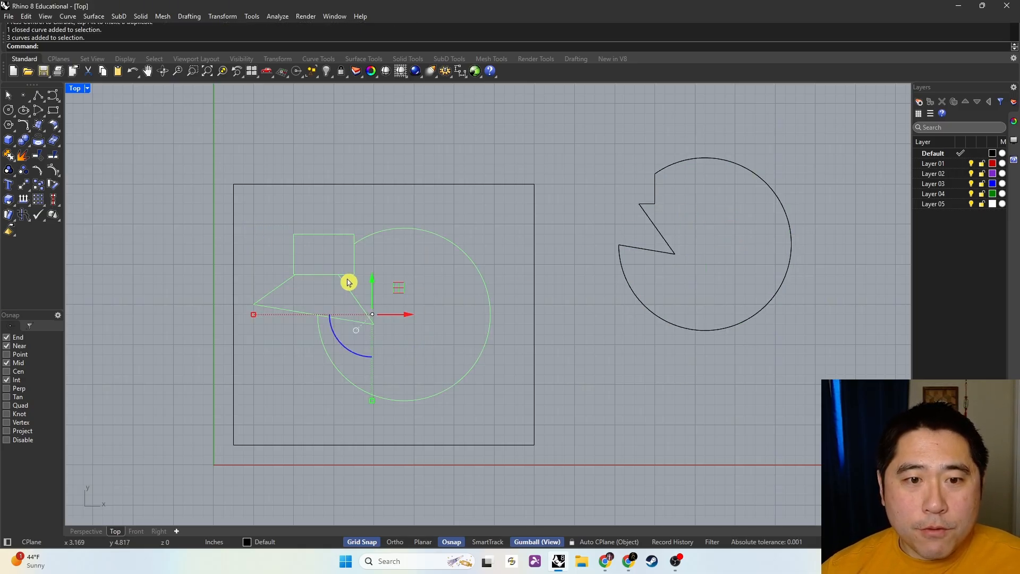
key(Return)
click(318, 254)
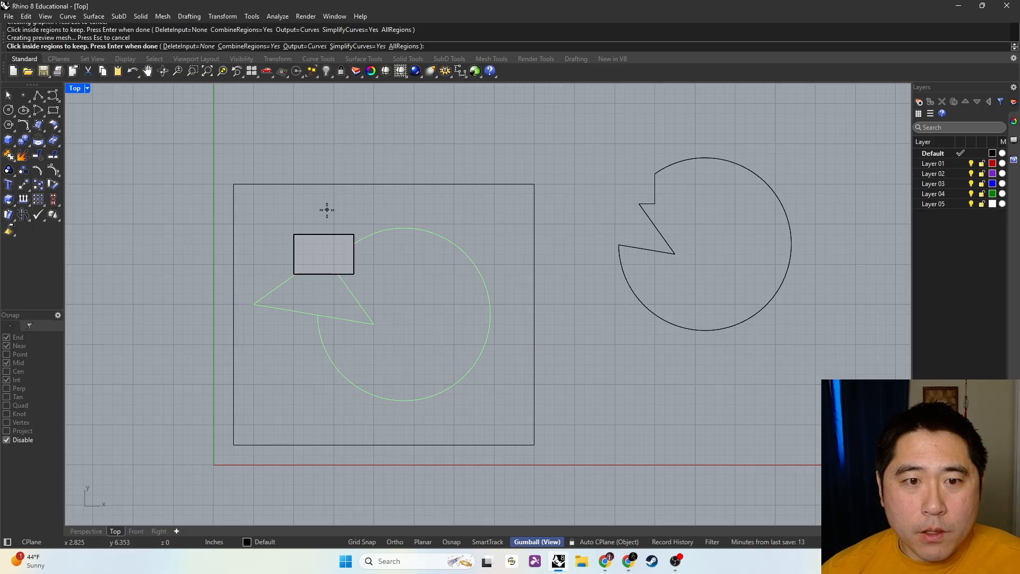
key(Return)
drag(346, 225, 554, 91)
Extract the clipped triangle region with the CB alias and move the result outside the large rectangle, below the notched circle
drag(416, 354, 239, 226)
text(cb)
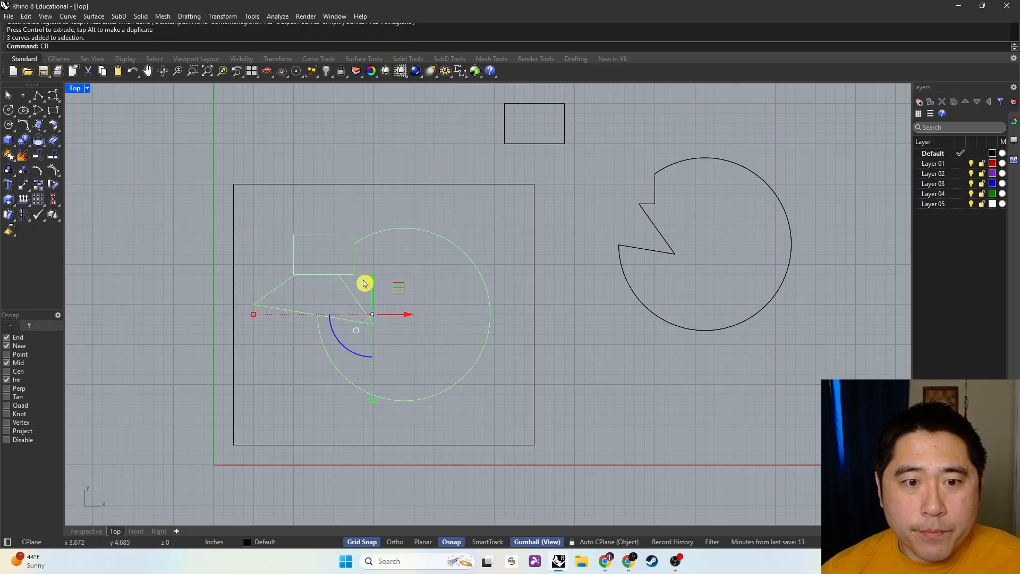
key(Return)
click(319, 296)
key(Return)
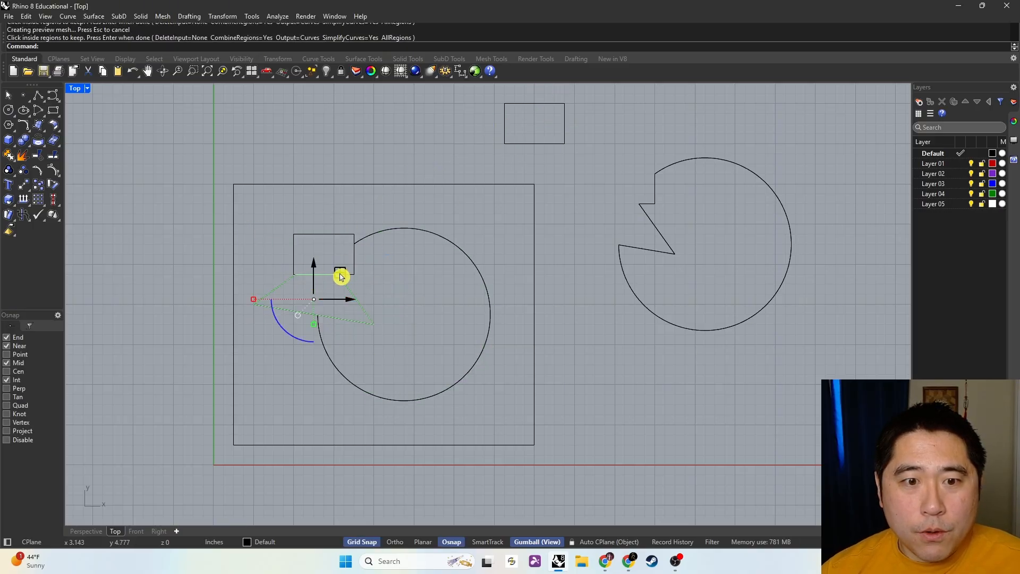
drag(342, 275, 642, 356)
click(580, 235)
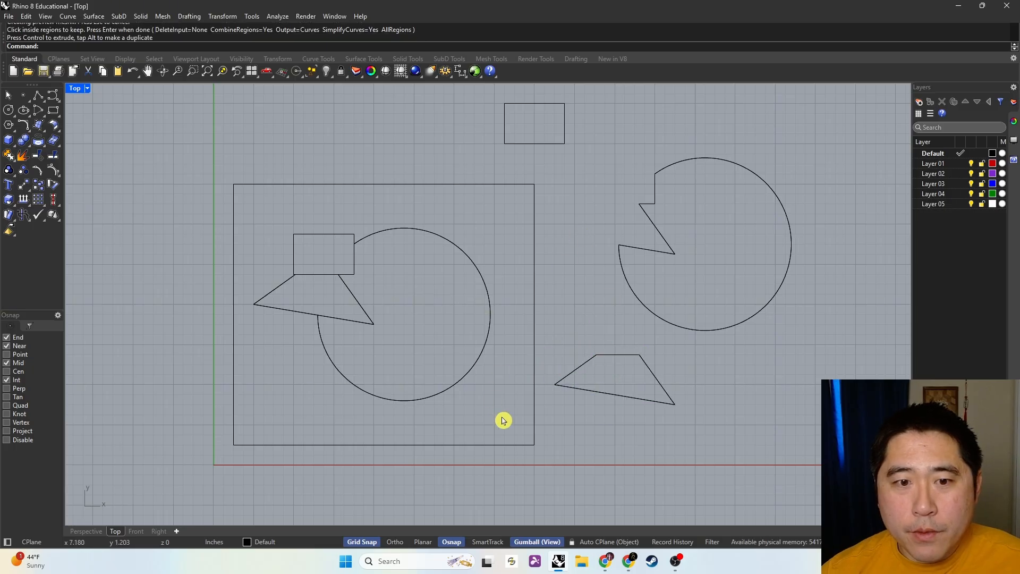
Extract the region between the large rectangle and the inner shapes with the CB alias and move the result away from the originals
drag(501, 419, 201, 161)
text(cb)
key(Return)
click(280, 199)
key(Return)
scroll(307, 198, down, 5)
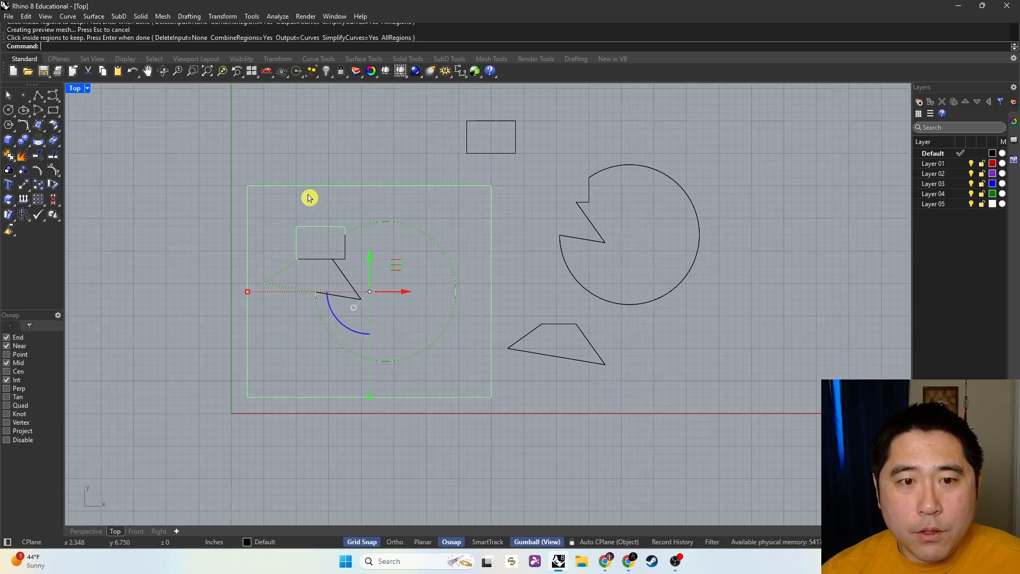
drag(301, 328, 581, 141)
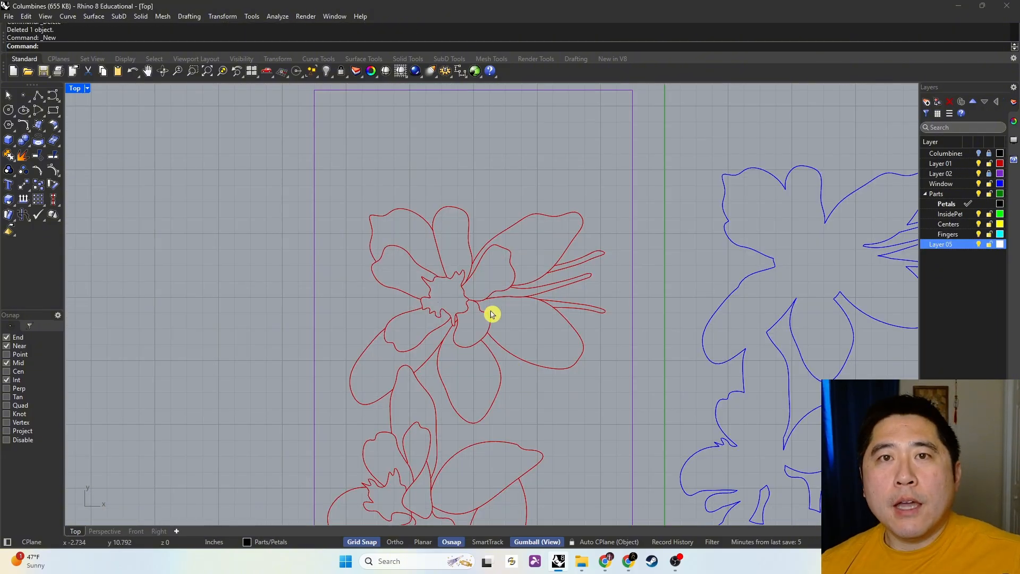
scroll(490, 312, up, 2)
right_drag(515, 330, 515, 300)
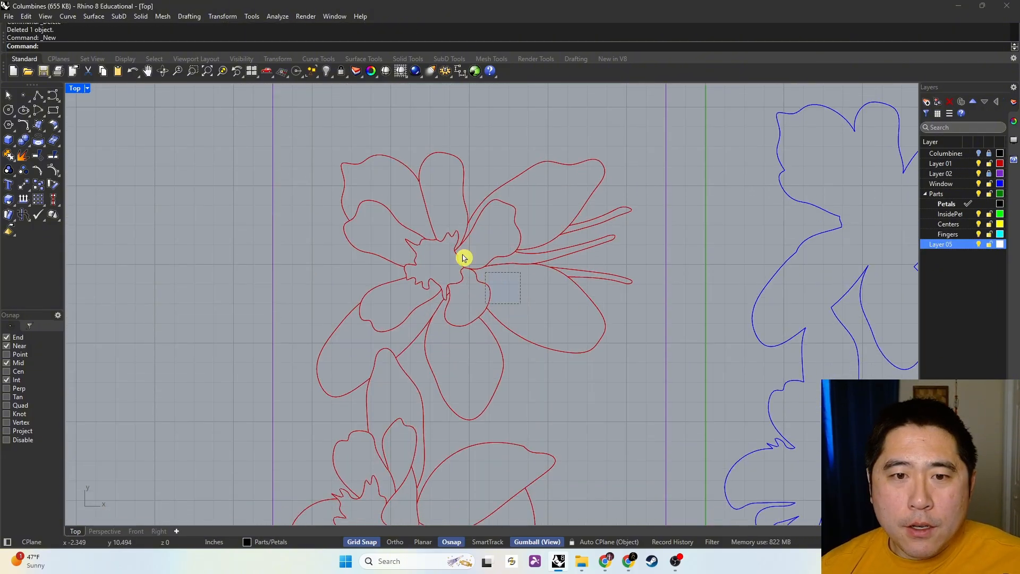
drag(462, 257, 312, 166)
key(Escape)
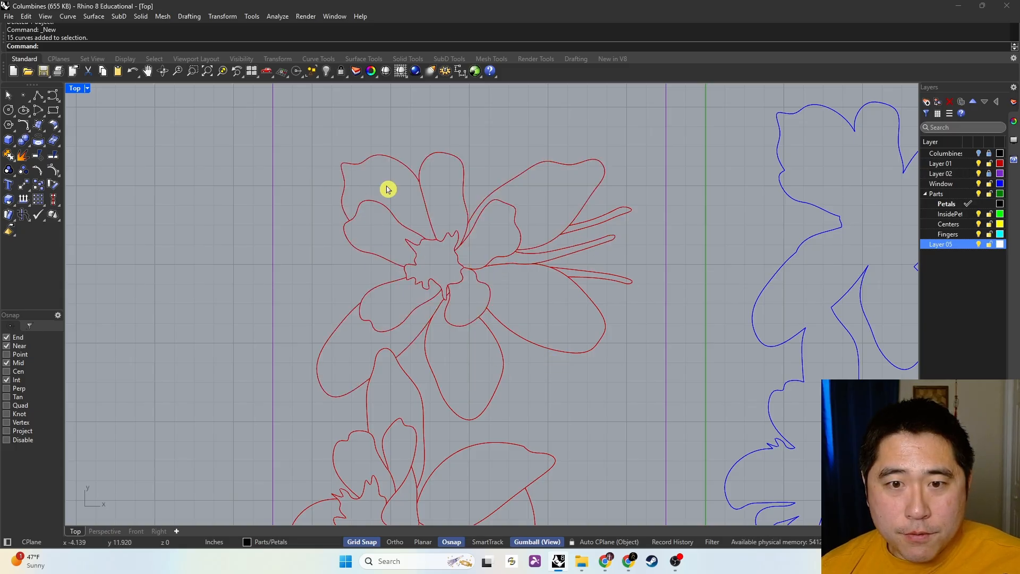
Copy the top flower's five small petals and centre curves to the empty area outside the purple frame
scroll(456, 270, up, 3)
scroll(473, 295, down, 3)
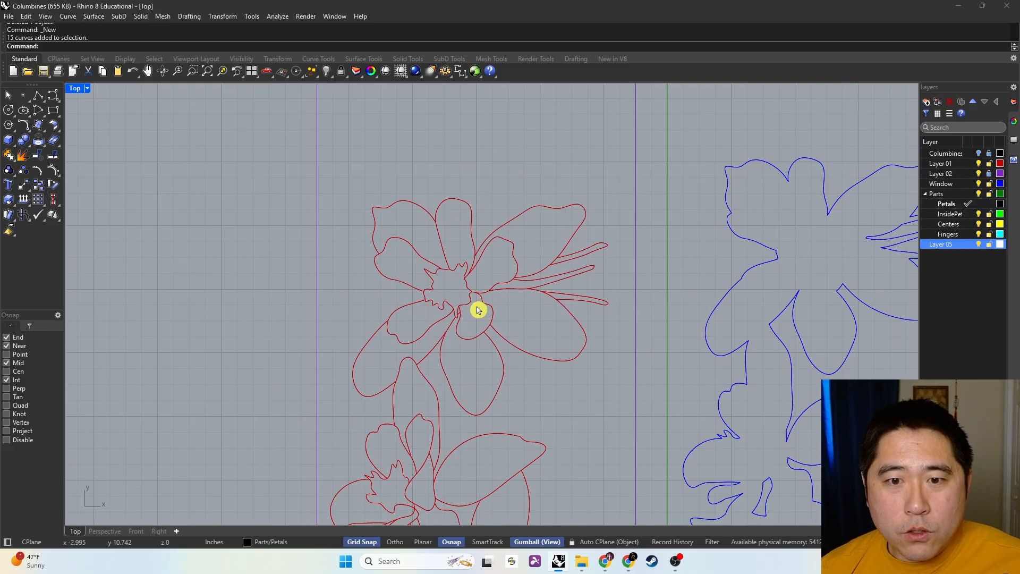
click(428, 268)
scroll(444, 273, down, 2)
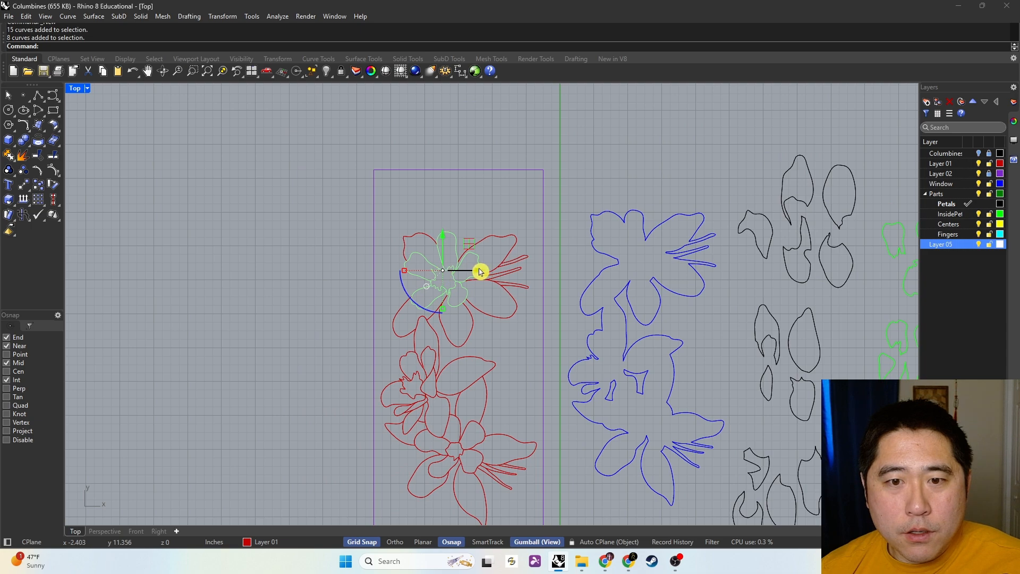
drag(480, 271, 253, 312)
right_drag(199, 258, 419, 238)
scroll(419, 237, up, 10)
click(577, 313)
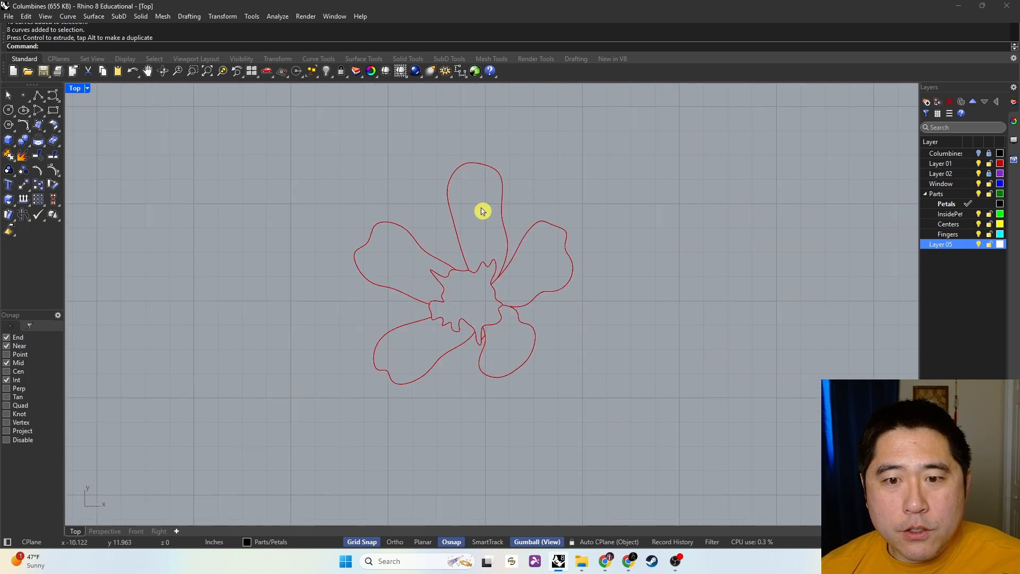
Combine all five petals and the centre of the copied flower into one outline with the CB alias
drag(603, 385, 333, 217)
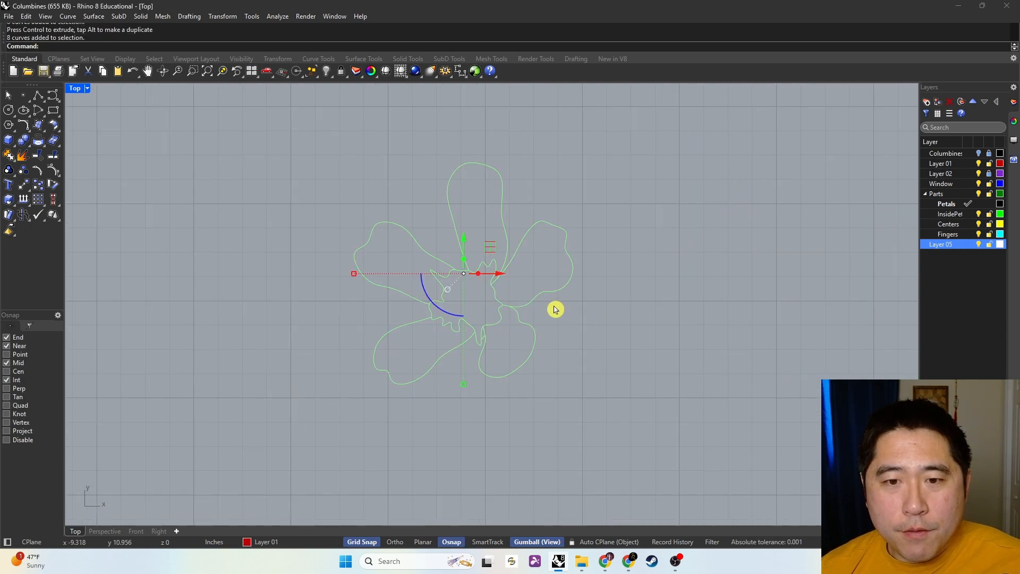
text(cb)
key(Return)
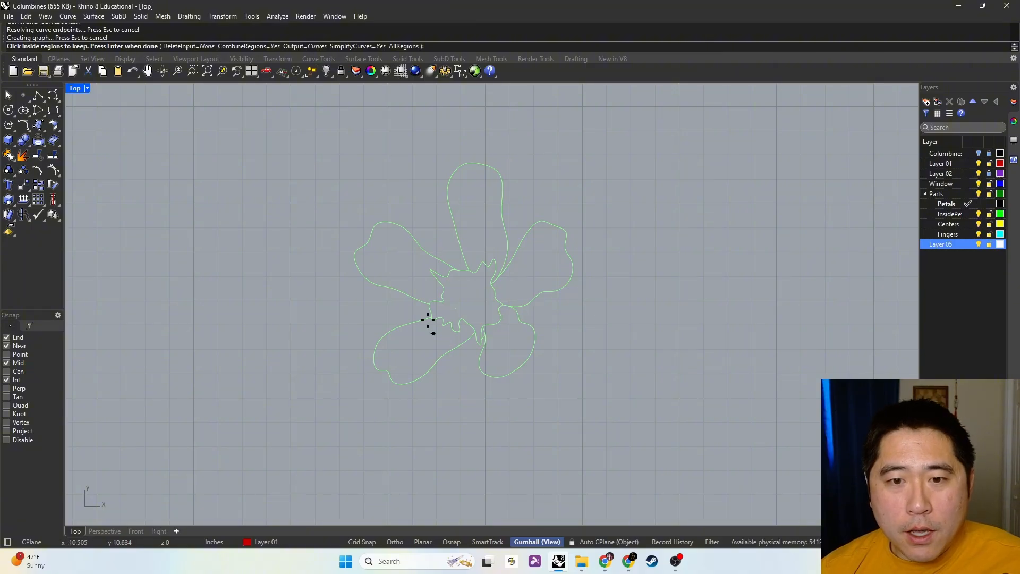
click(508, 339)
click(524, 287)
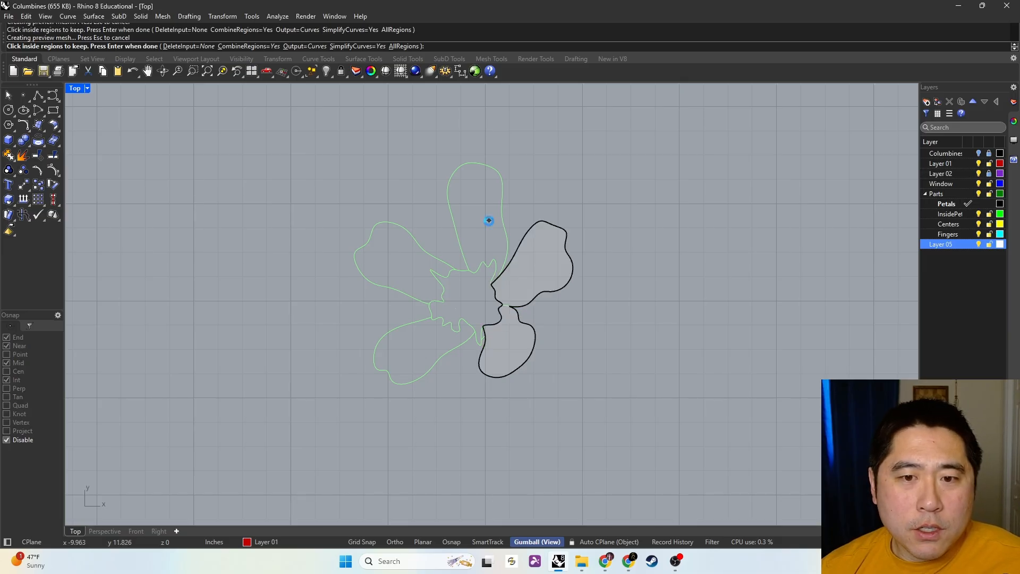
click(489, 221)
click(467, 298)
click(404, 260)
click(433, 346)
key(Return)
Move the combined flower outline beside the red source flower, on the side away from the purple frame
scroll(472, 293, down, 3)
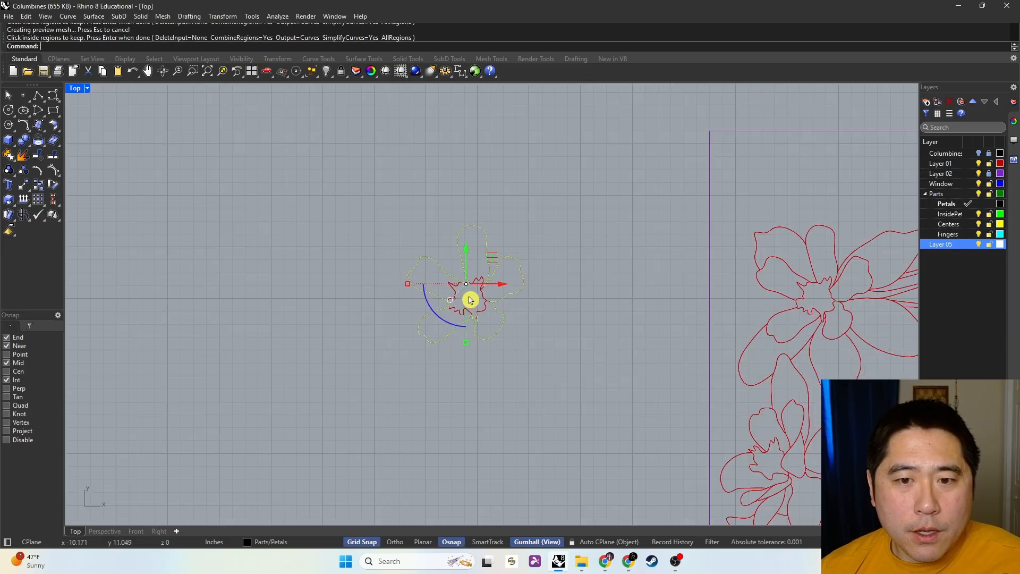
drag(503, 286, 347, 286)
click(395, 380)
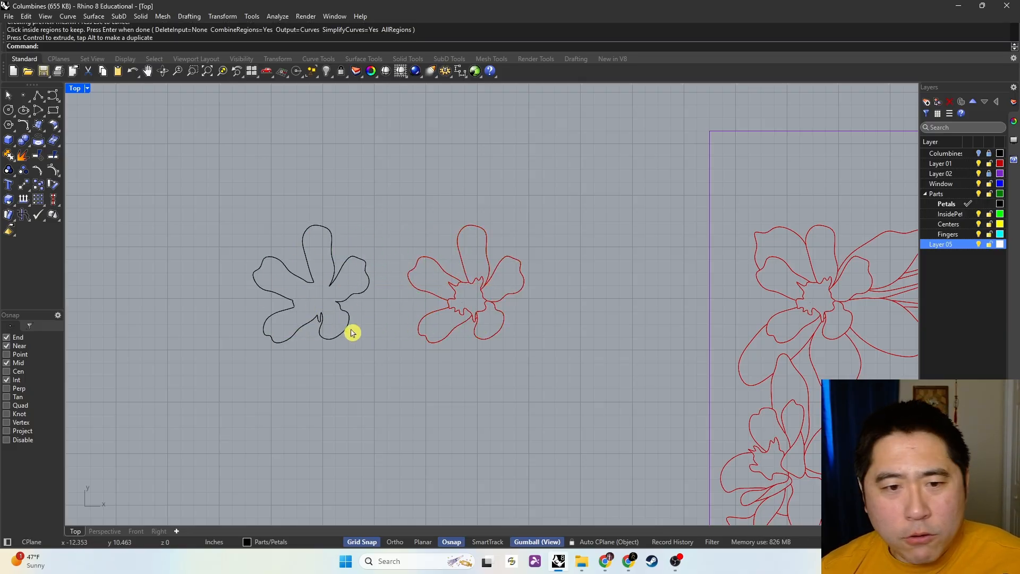
Extract the red flower's right, upper-left and lower-left petals with the CB alias and move them between the flower and the purple frame
drag(547, 361, 387, 224)
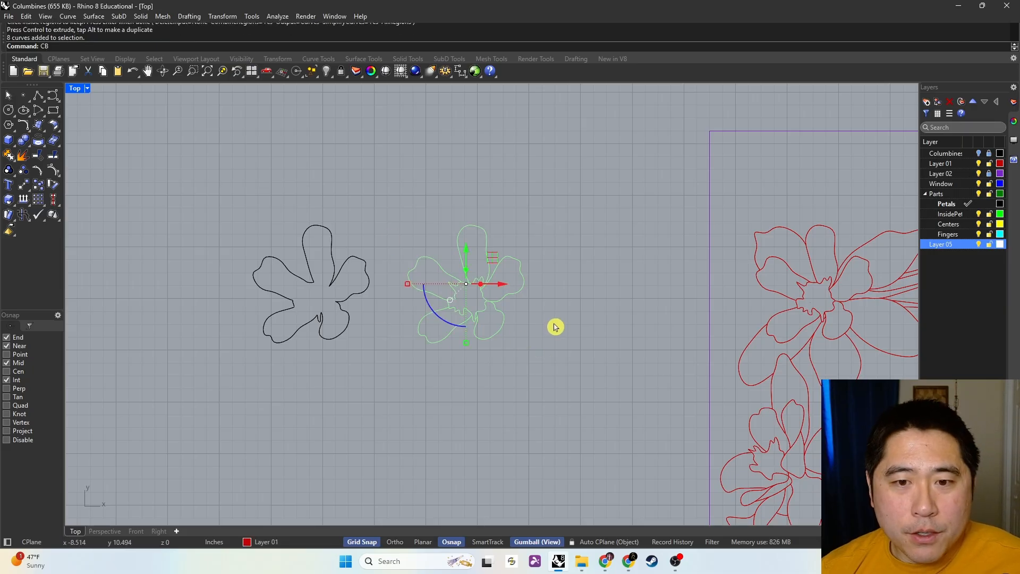
key(Return)
scroll(505, 287, up, 2)
click(497, 284)
scroll(496, 284, up, 4)
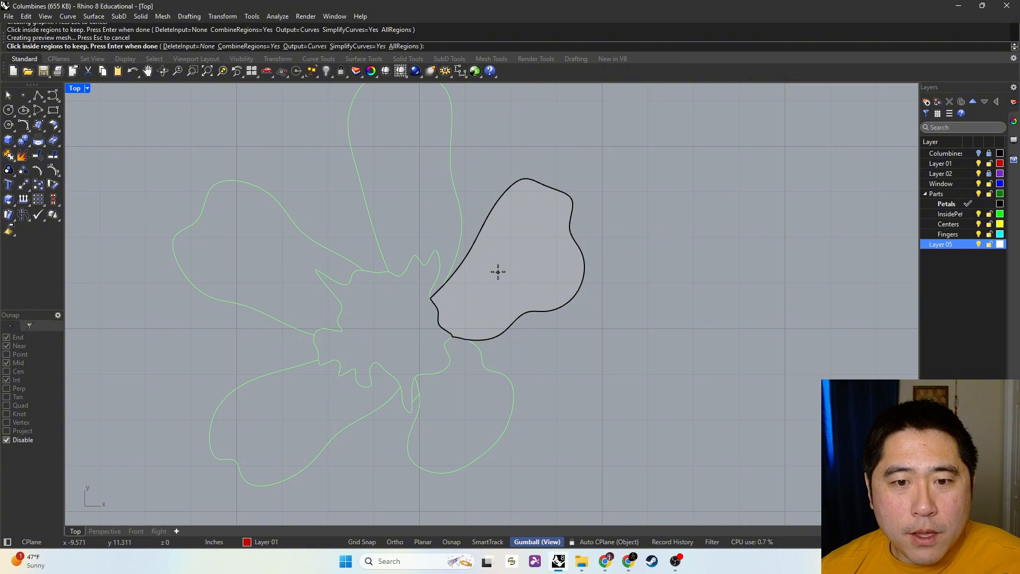
click(393, 322)
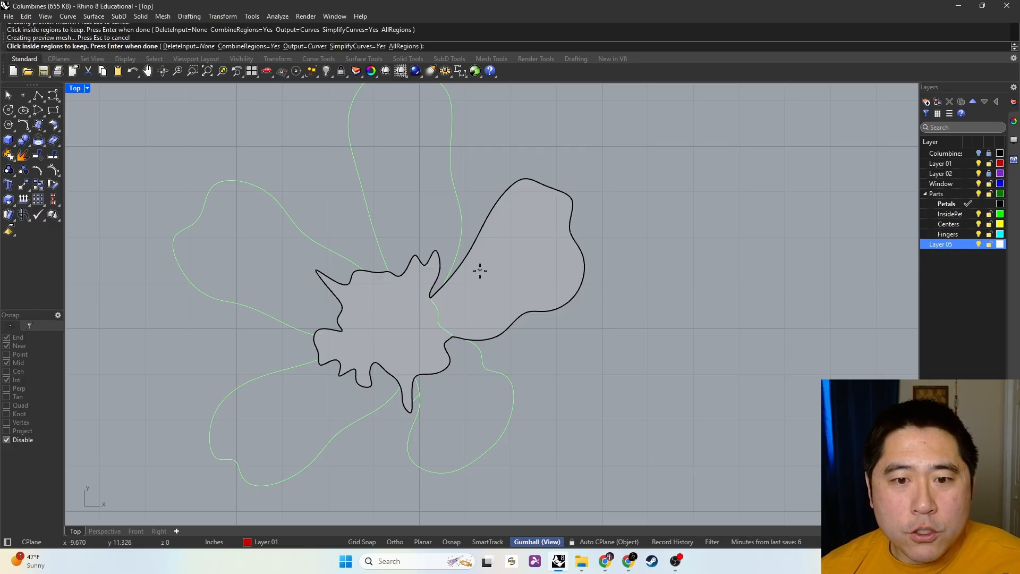
scroll(382, 330, down, 6)
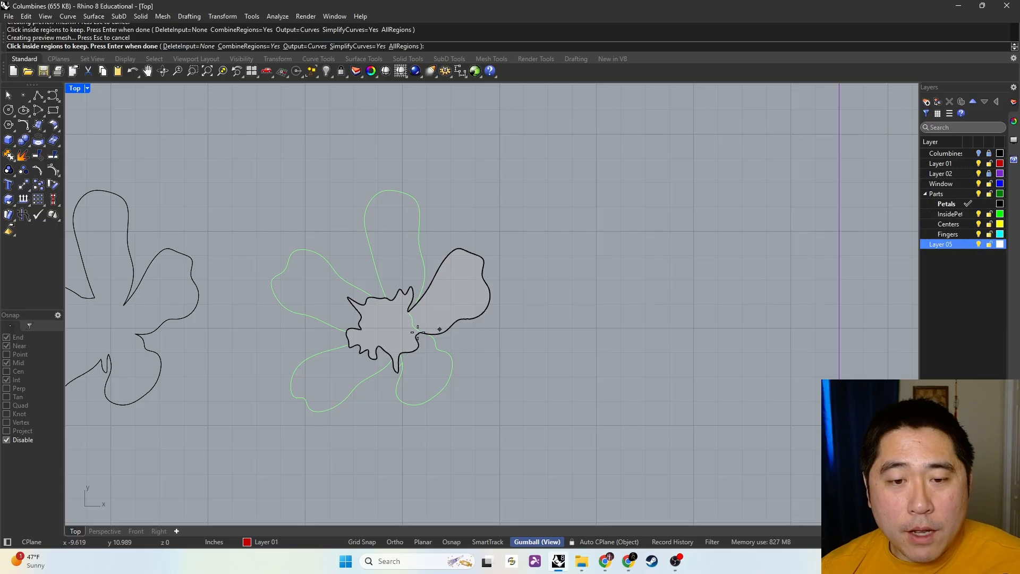
click(382, 327)
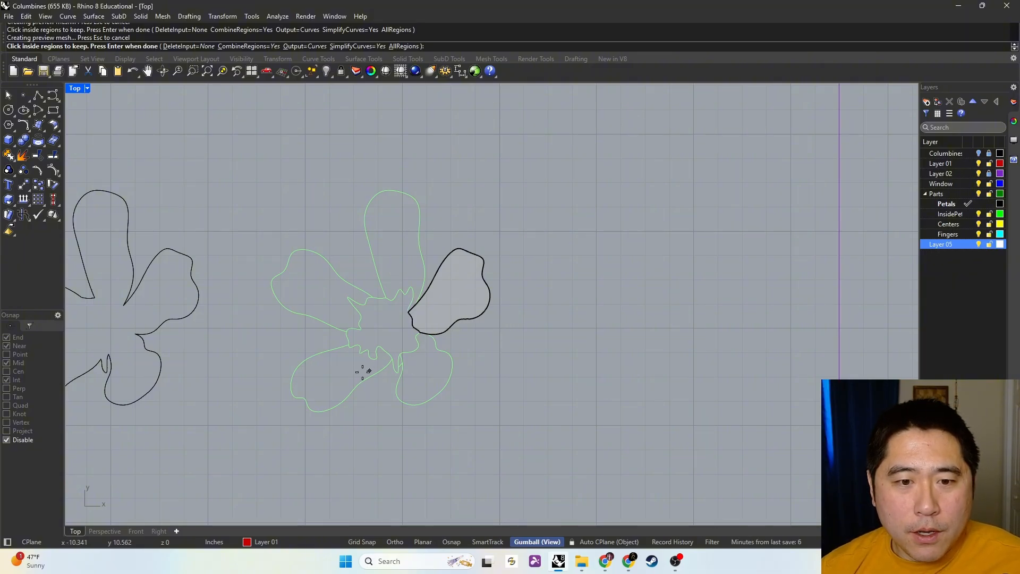
click(343, 377)
click(327, 291)
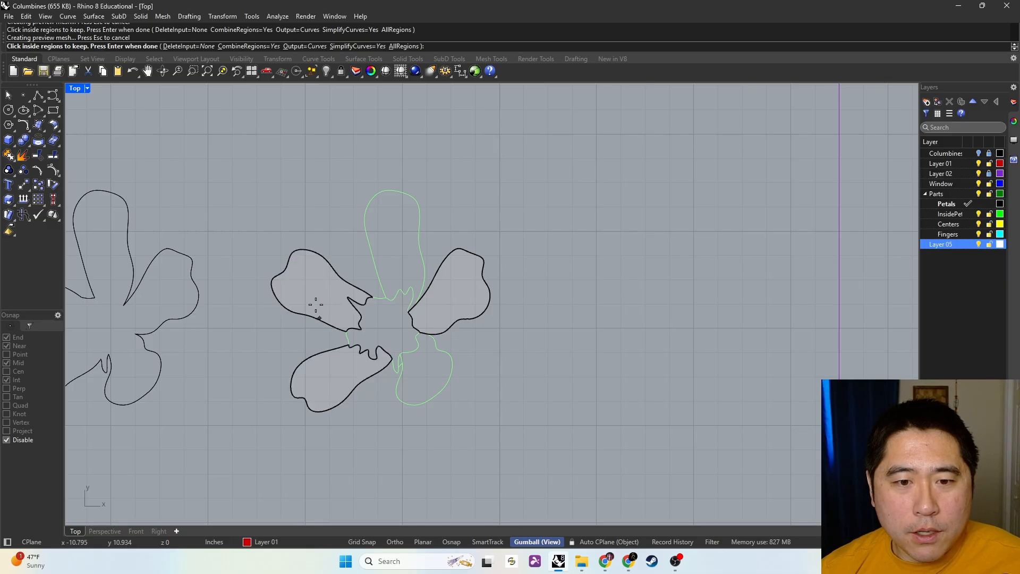
right_click(477, 336)
drag(421, 331, 700, 326)
click(509, 337)
Extract the red flower's top and lower-right petals with CurveBoolean and move them in among the three extracted petals
drag(492, 424, 295, 213)
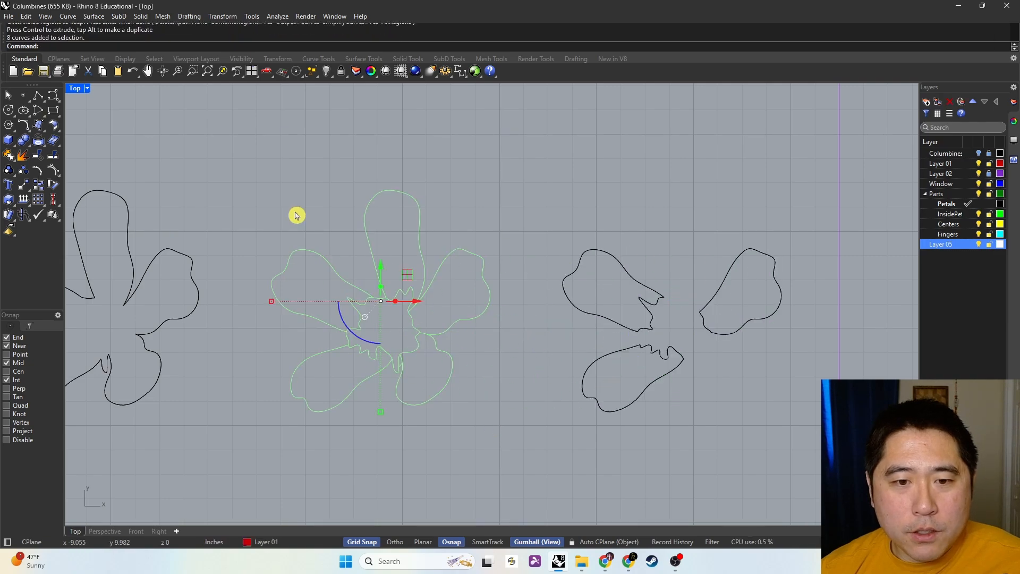
text(CurveB)
key(Return)
click(428, 367)
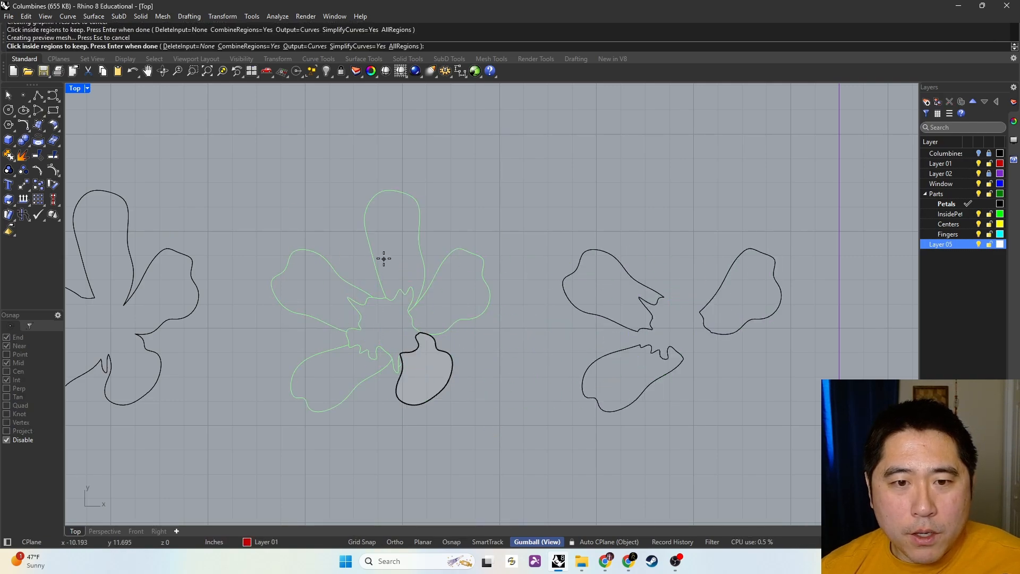
click(382, 257)
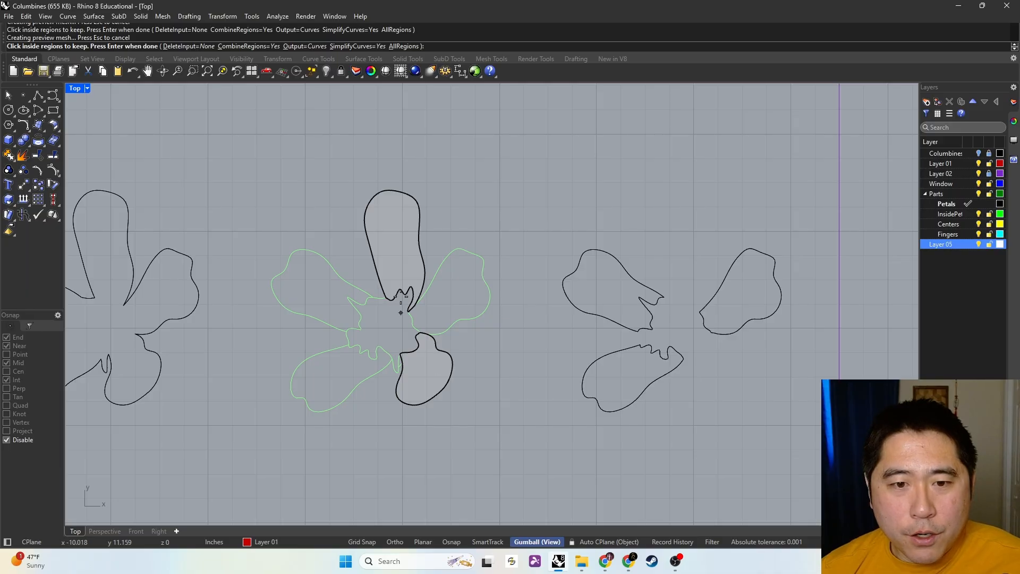
key(Return)
drag(427, 297, 713, 304)
key(Escape)
Move the extracted right petal slightly outward, away from the middle of the petal group
click(781, 299)
drag(774, 292, 799, 293)
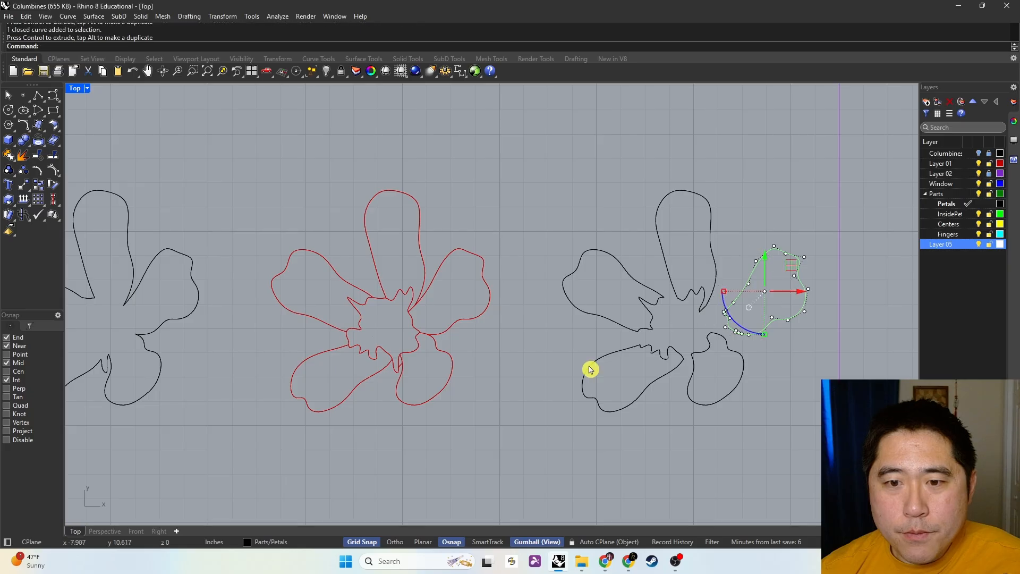
key(Escape)
Extract the jagged centre of the red flower with the CB alias and move it into the middle of the extracted petals
drag(521, 428, 299, 238)
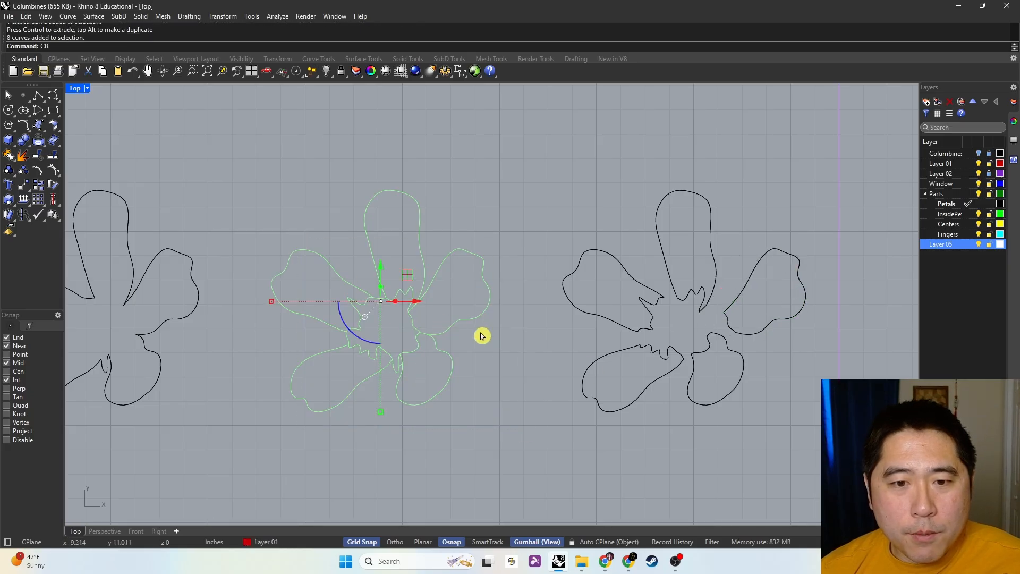
text(CB)
key(Return)
click(382, 322)
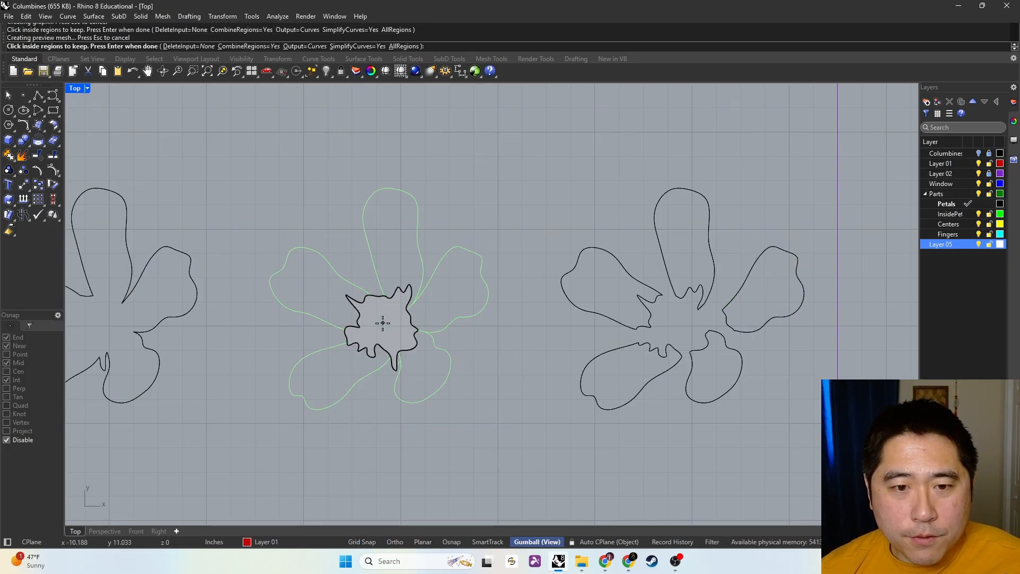
right_click(389, 328)
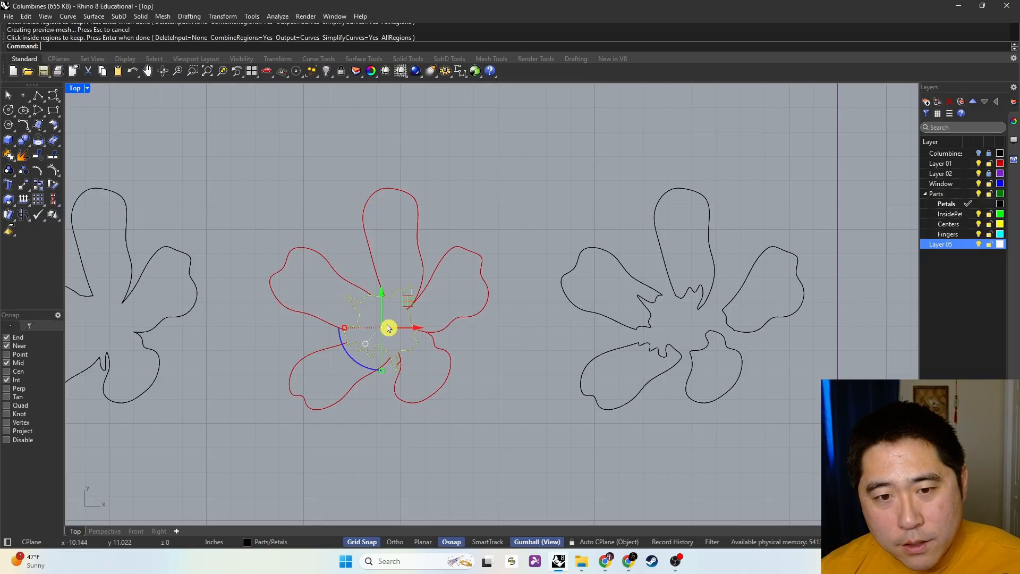
drag(390, 327, 699, 335)
click(589, 219)
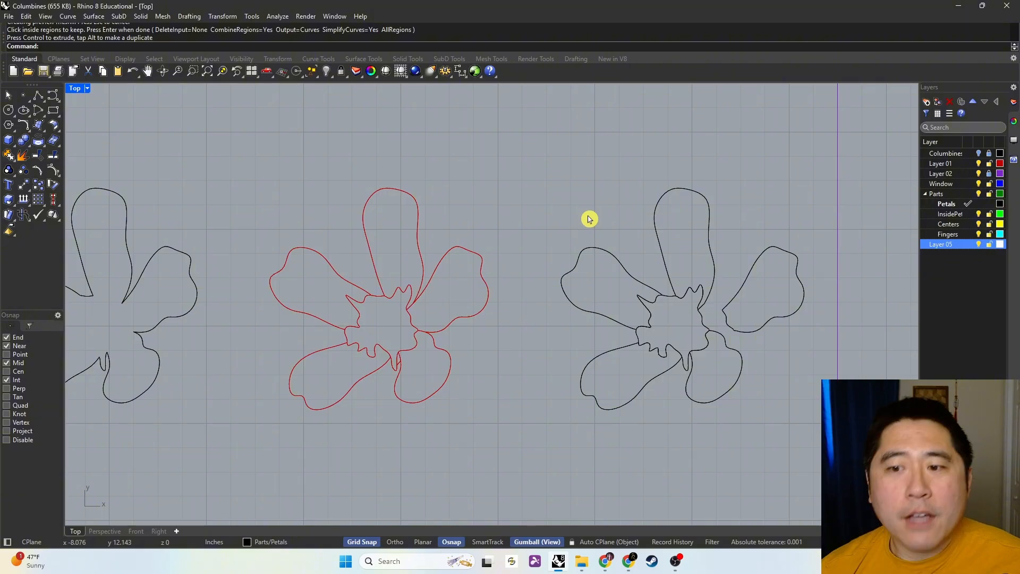
Spread the extracted petals outward around the separate centre piece
click(587, 247)
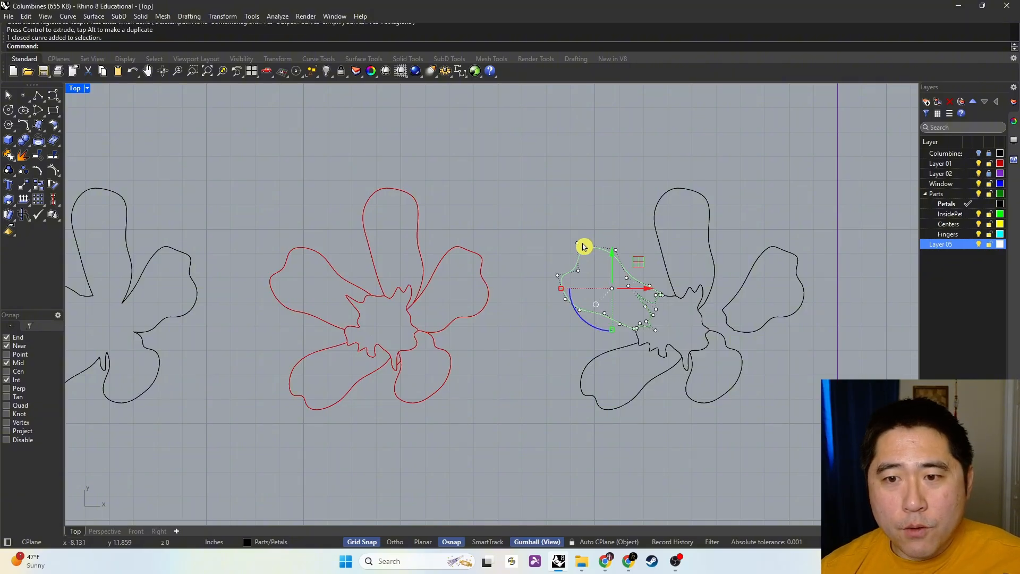
drag(633, 264, 611, 245)
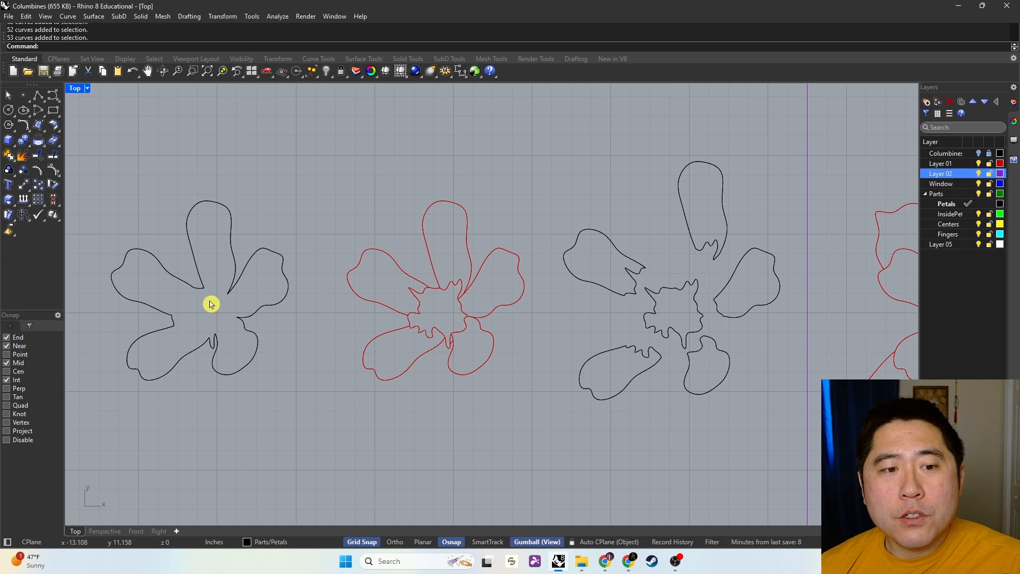
Extract the background region between the purple frame and its flowers with CurveBoolean and move the result beyond the small flower outlines
scroll(329, 308, down, 3)
right_drag(531, 378, 432, 303)
scroll(432, 293, down, 2)
scroll(431, 303, down, 2)
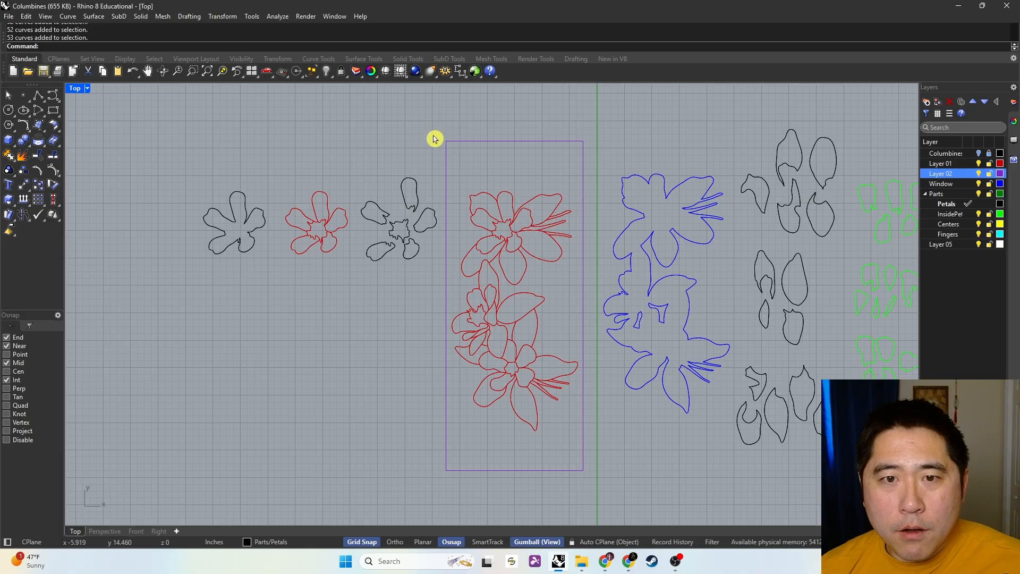
drag(435, 131, 602, 493)
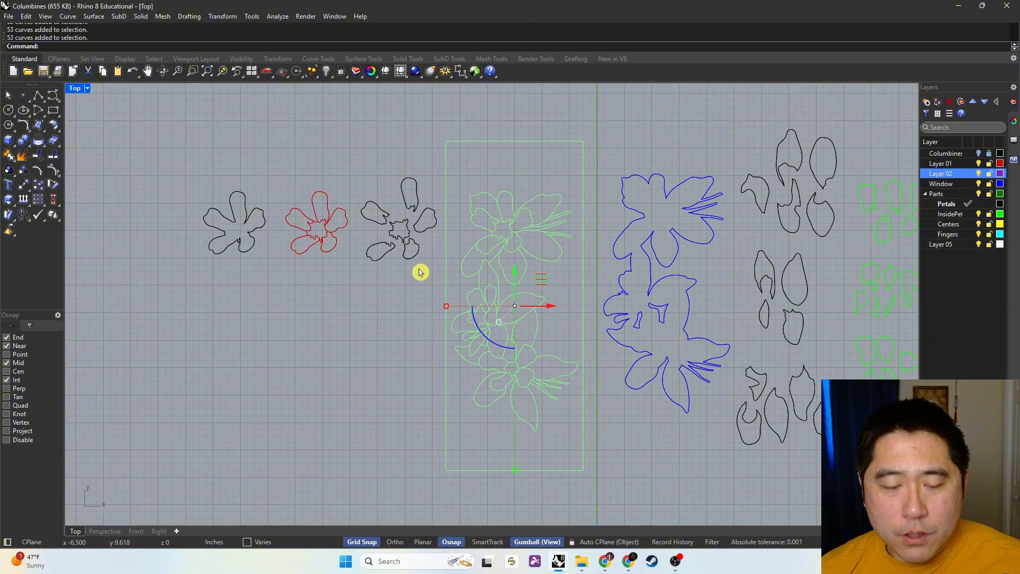
key(Return)
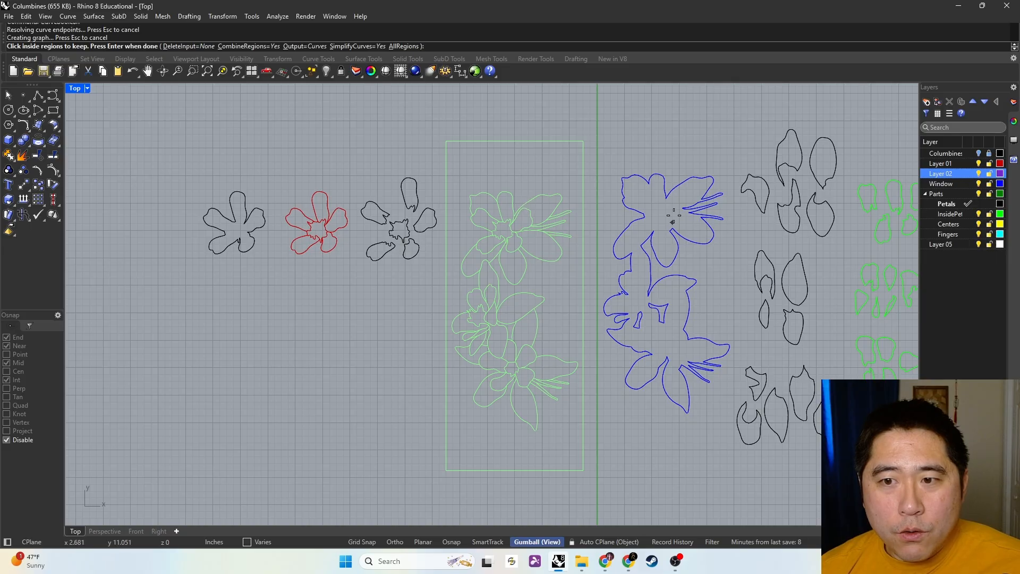
click(523, 174)
right_click(551, 275)
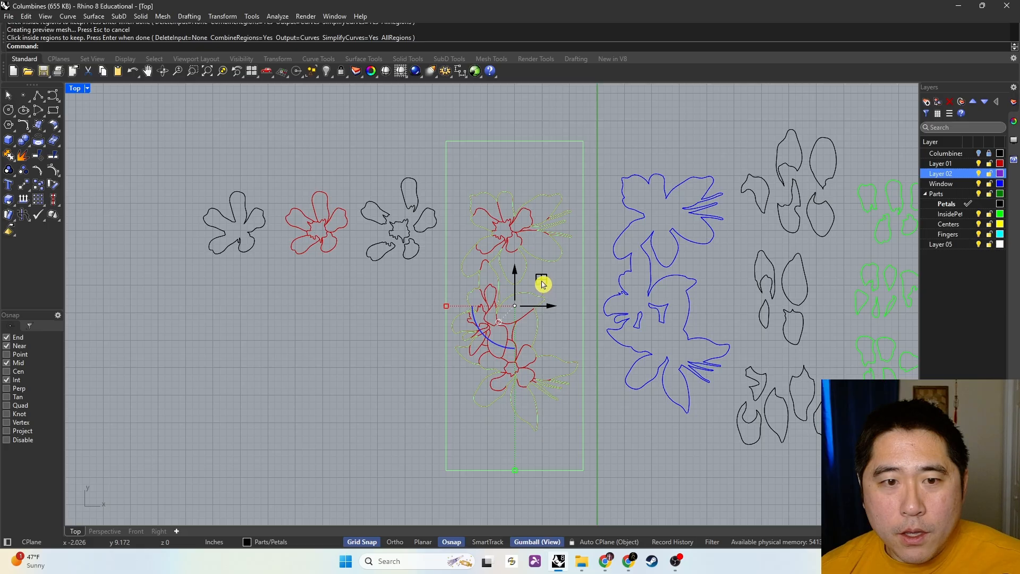
drag(540, 279, 137, 280)
right_drag(231, 326, 460, 318)
click(449, 317)
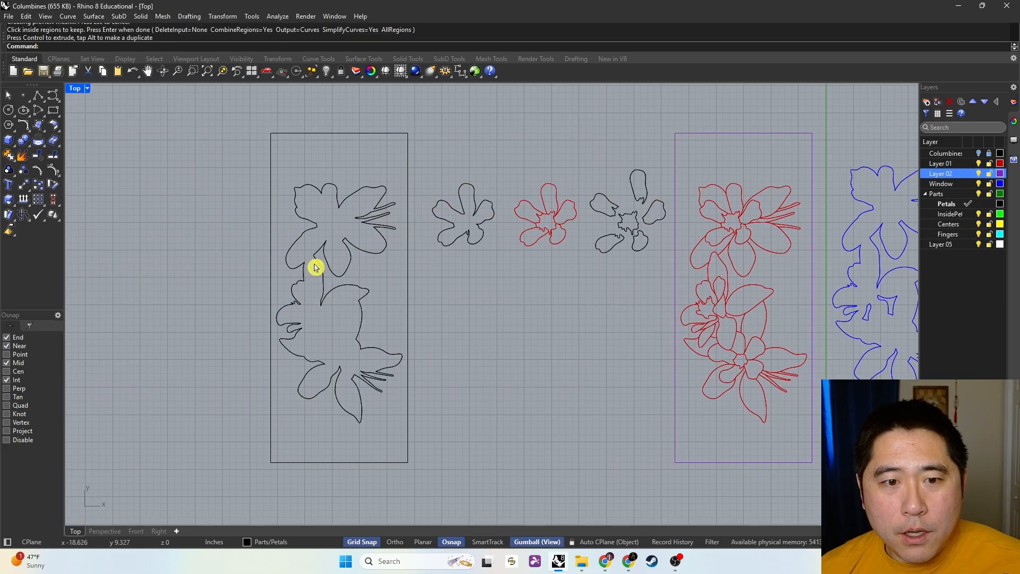
Delete the outer rectangle of the extracted background and select the remaining flower silhouette to inspect it
click(407, 297)
key(Delete)
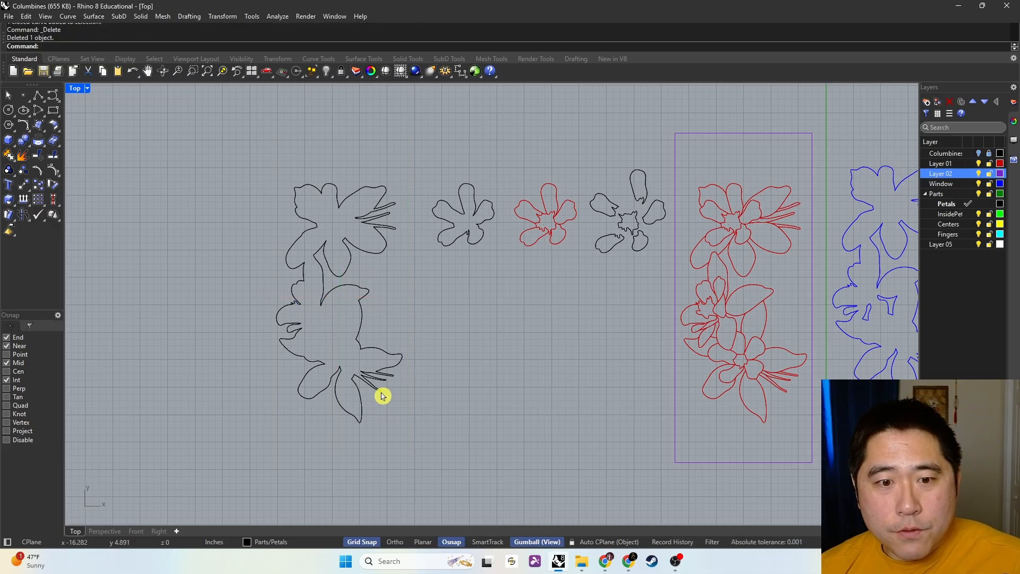
drag(393, 441, 307, 241)
key(F10)
click(443, 332)
drag(422, 424, 260, 136)
click(427, 390)
click(426, 389)
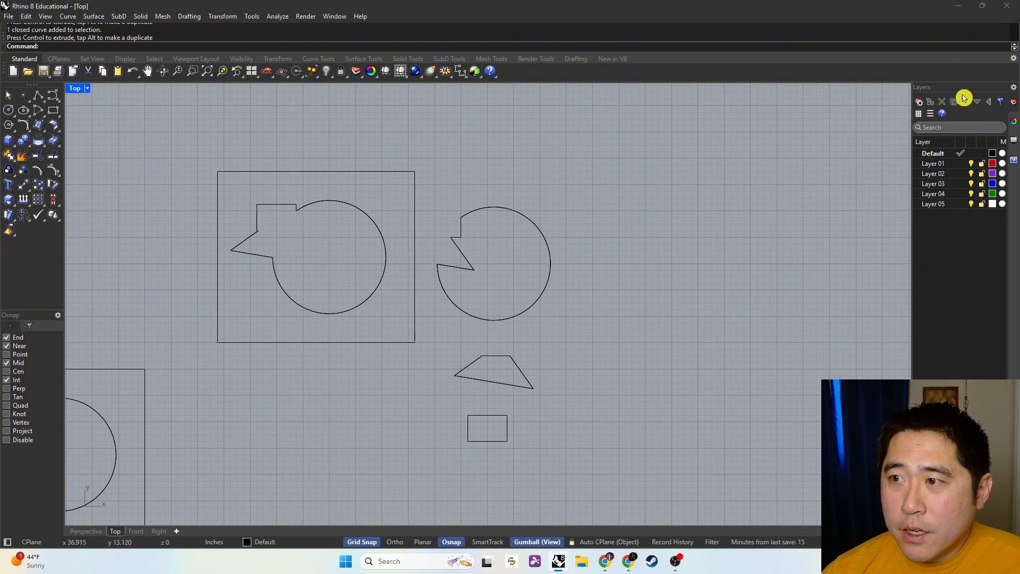
Widen the Layers panel to show all its columns and rename the Default layer to Window
drag(910, 160, 627, 189)
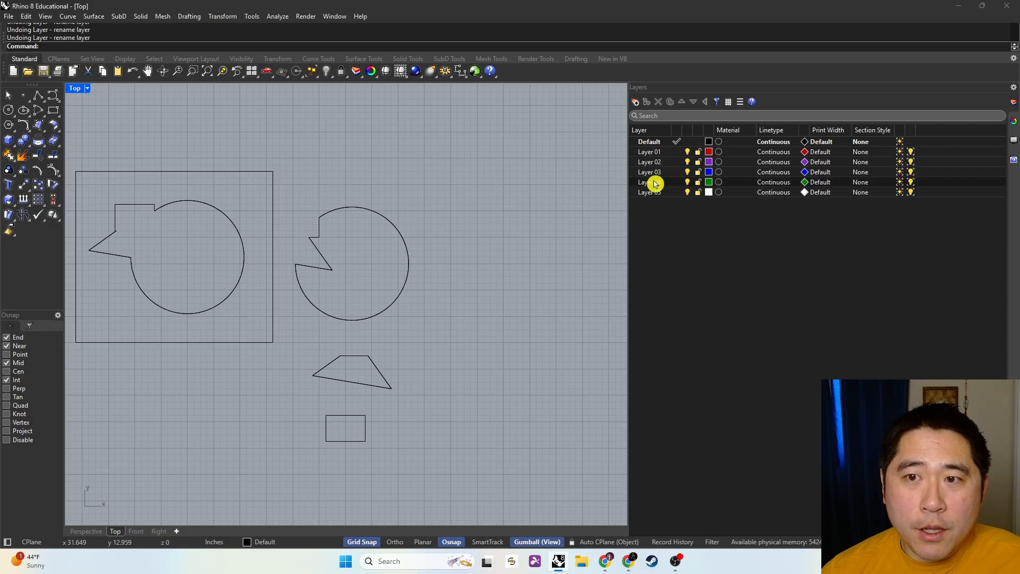
right_click(652, 145)
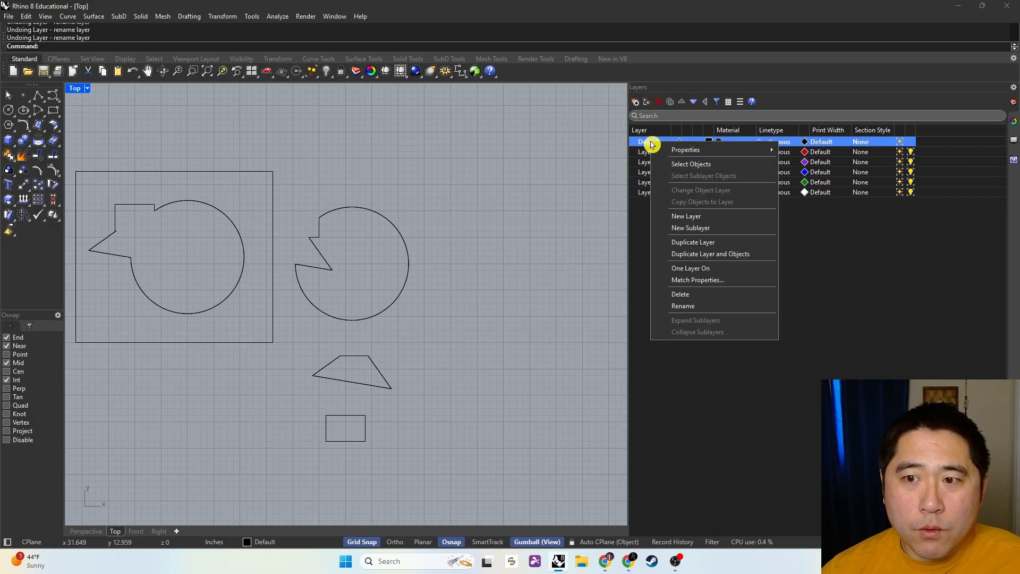
click(702, 308)
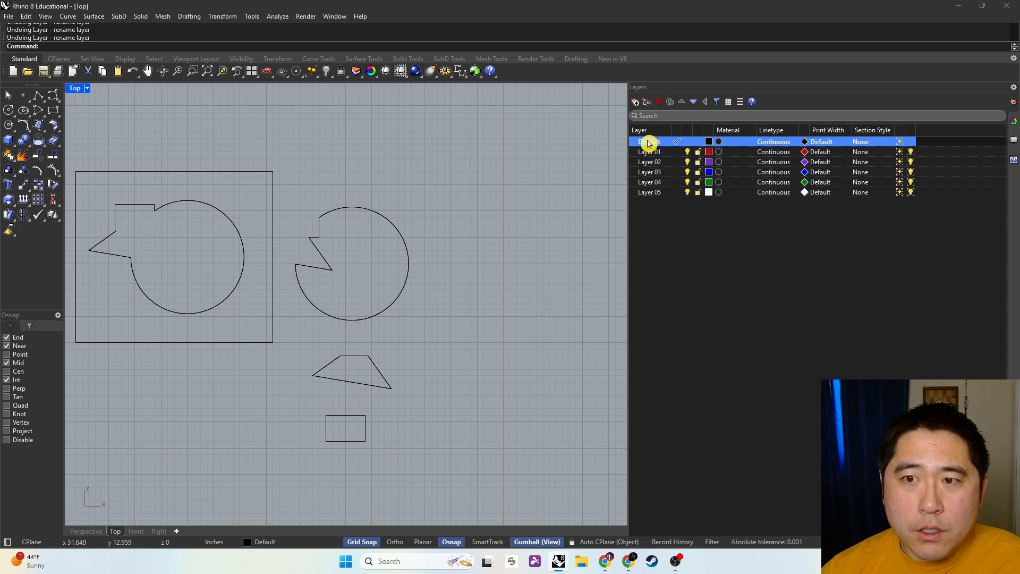
click(649, 141)
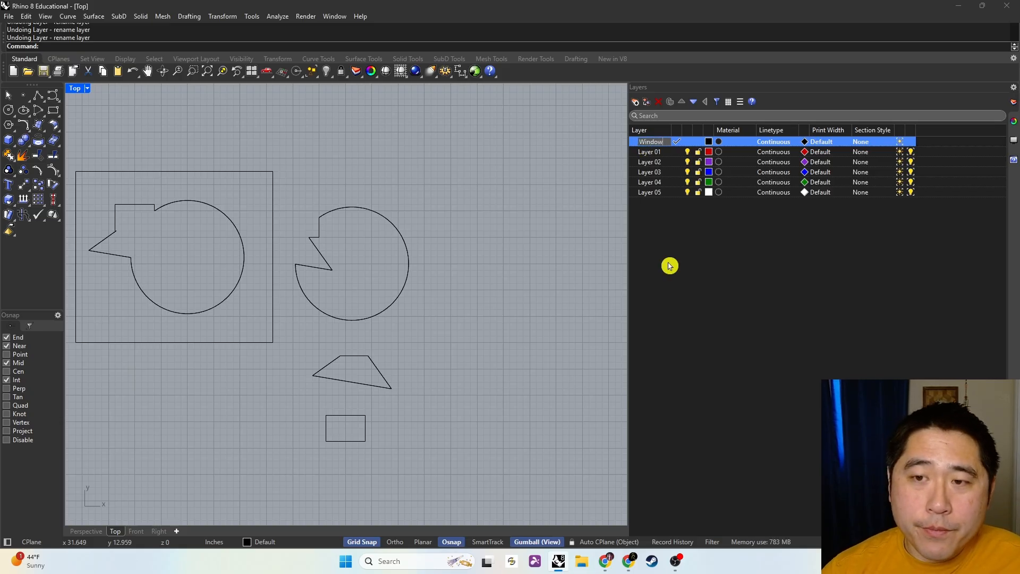
click(670, 265)
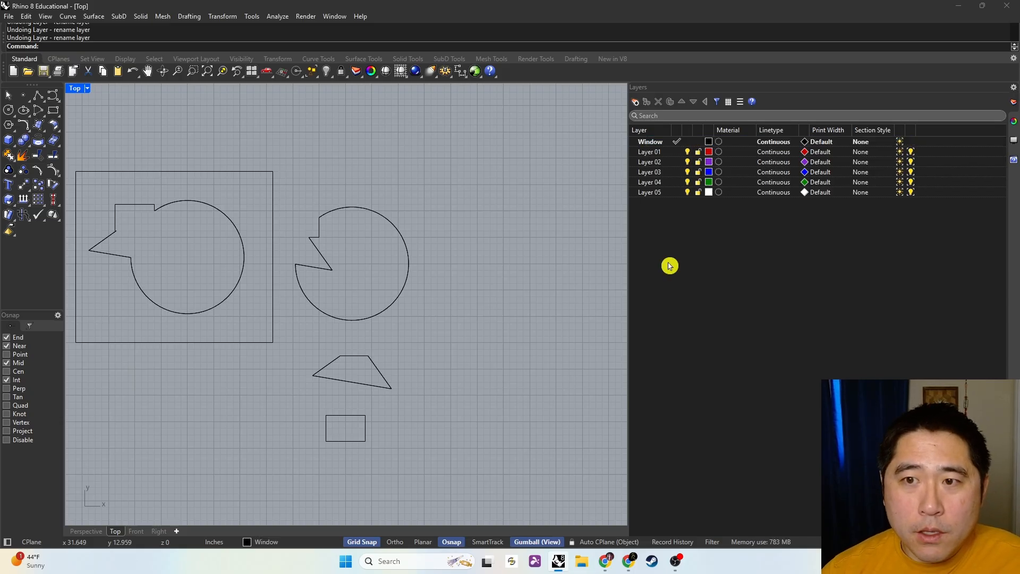
Rename Layer 01 to Walnut, Layer 02 to Cherry and Layer 03 to Maple
click(652, 162)
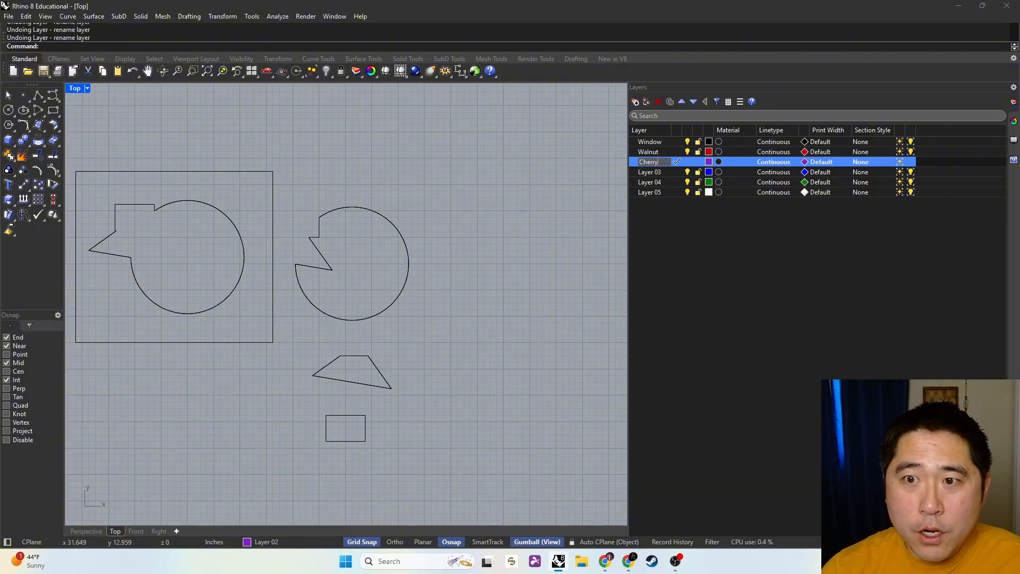
click(652, 173)
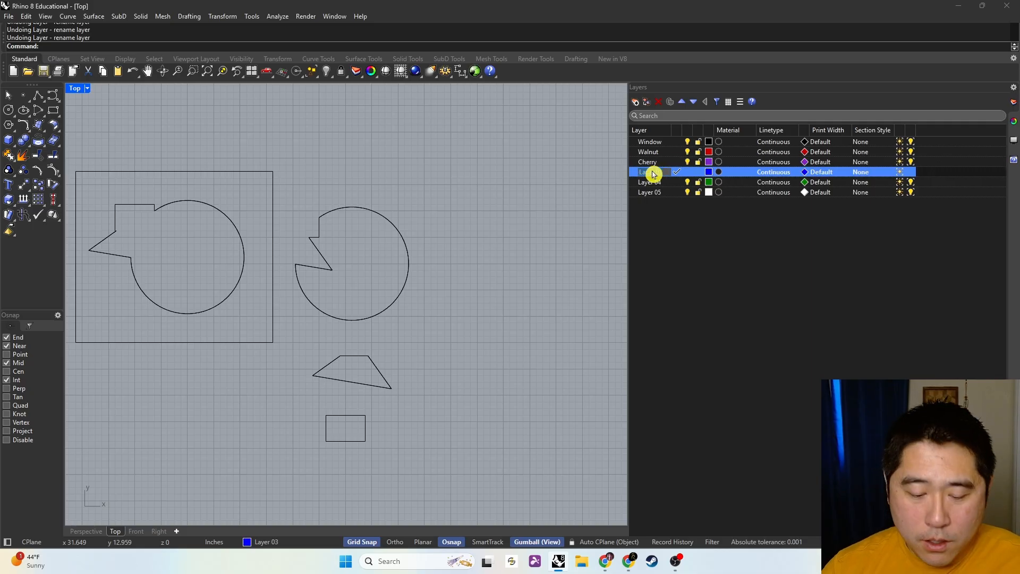
text(Maple)
click(671, 230)
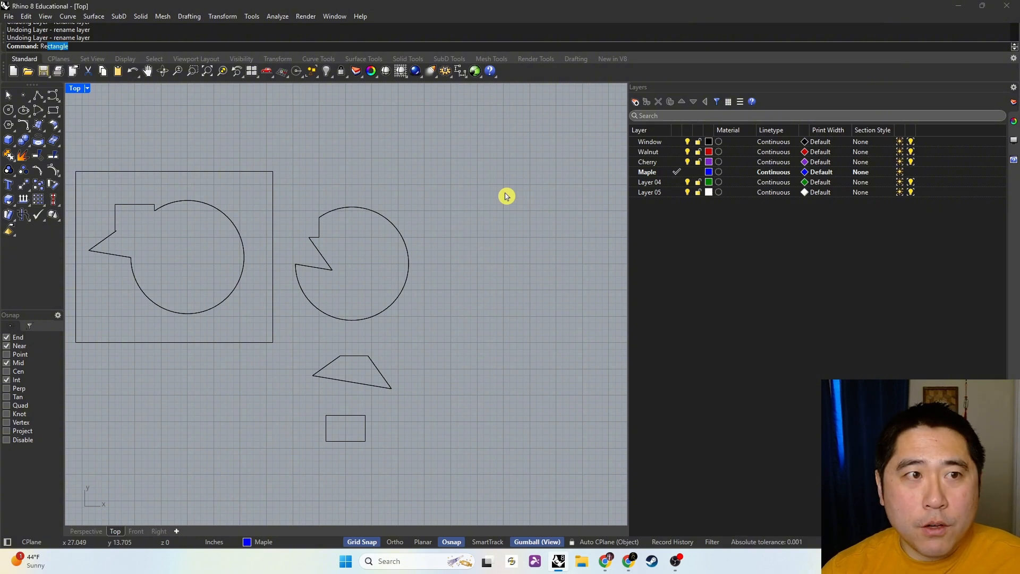
Draw a small rectangle on the Maple layer to the upper right of the notched circle and narrow the Layers panel again
key(Return)
click(444, 166)
click(517, 224)
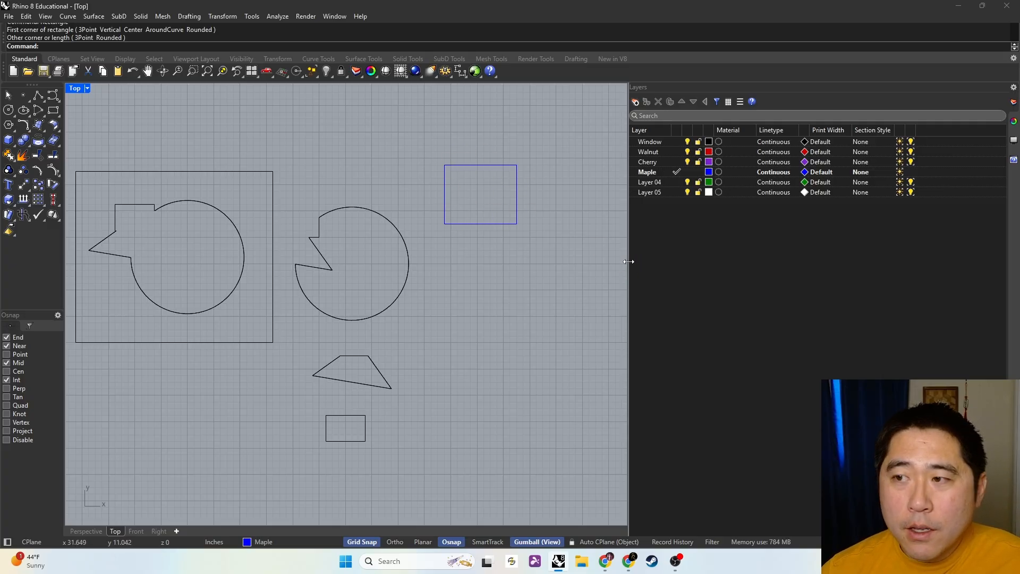
drag(628, 261, 919, 246)
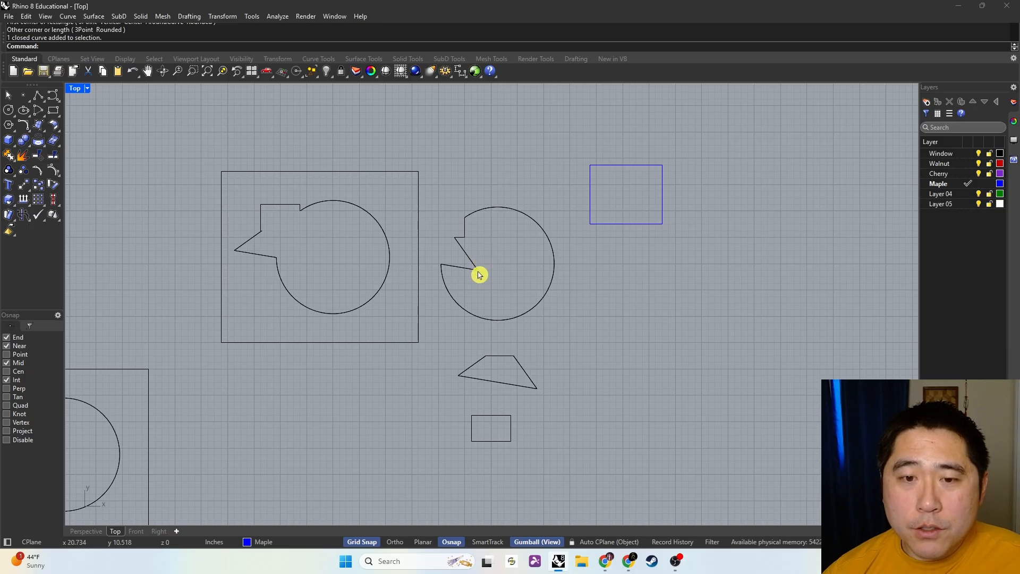
Reassign the notched circle to the Walnut layer and deselect it
click(508, 210)
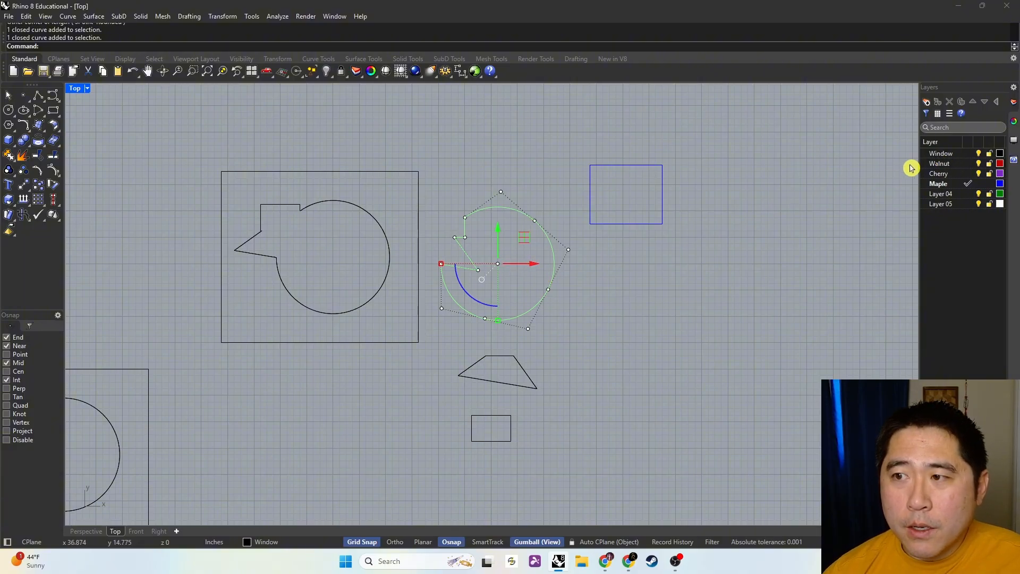
right_click(939, 164)
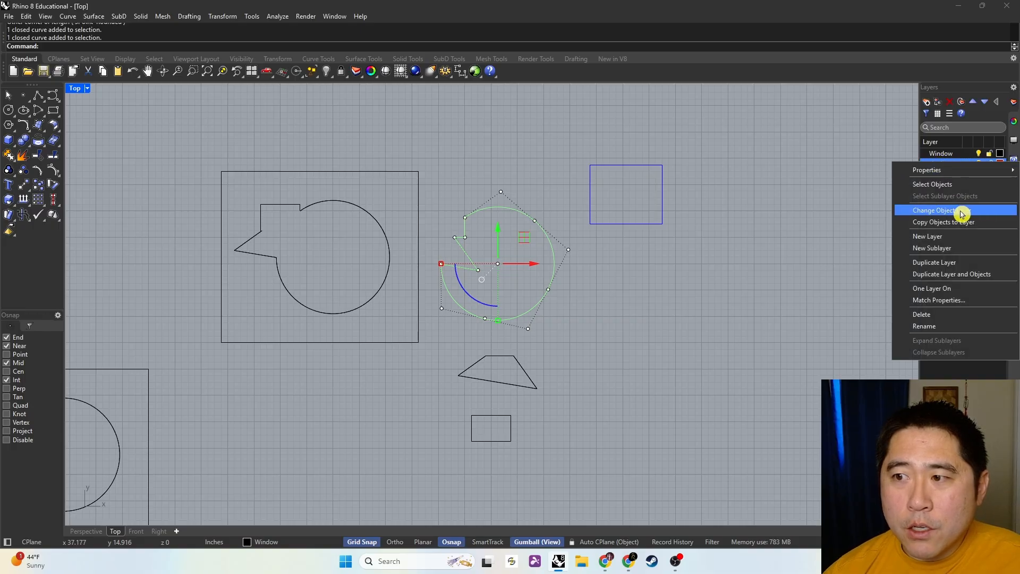
click(980, 211)
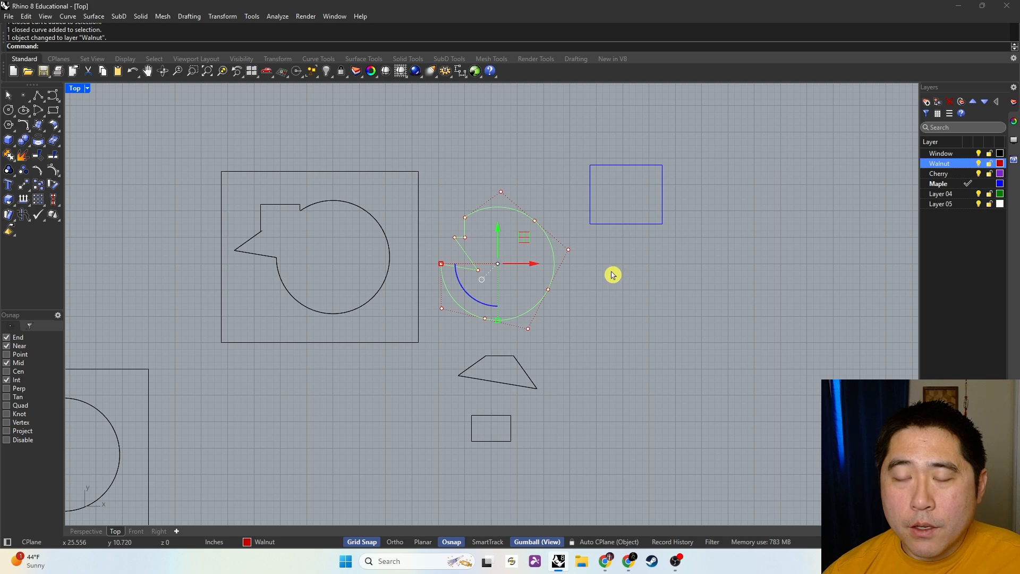
key(Escape)
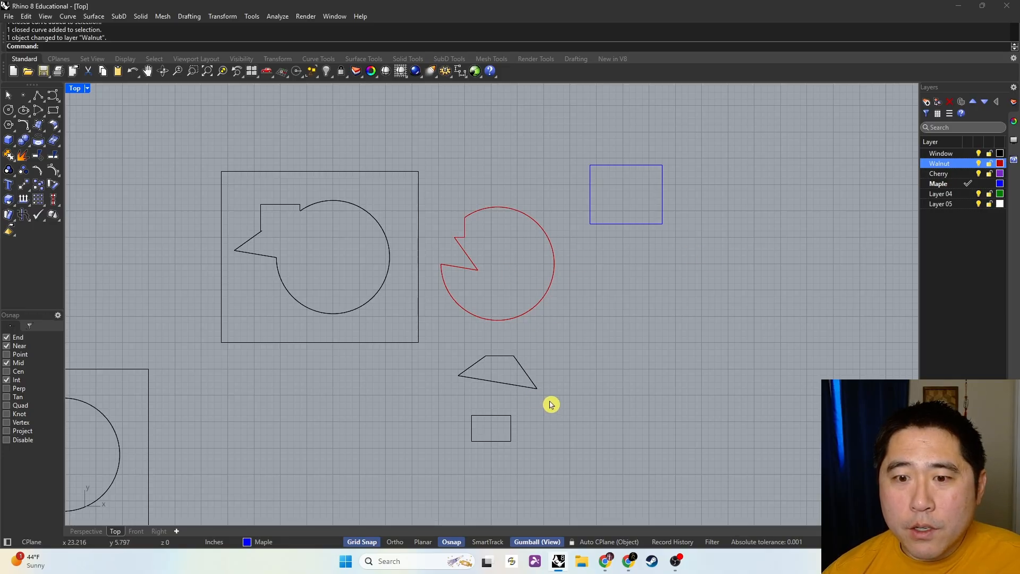
Reassign the trapezoid below the notched circle to the Cherry layer with the C alias for ChangeLayer
click(494, 355)
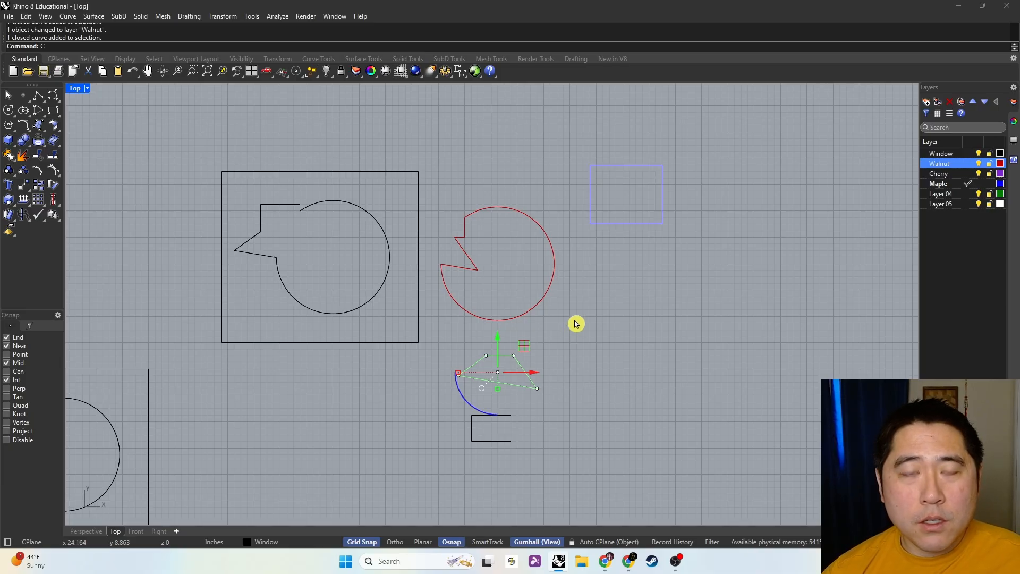
key(Return)
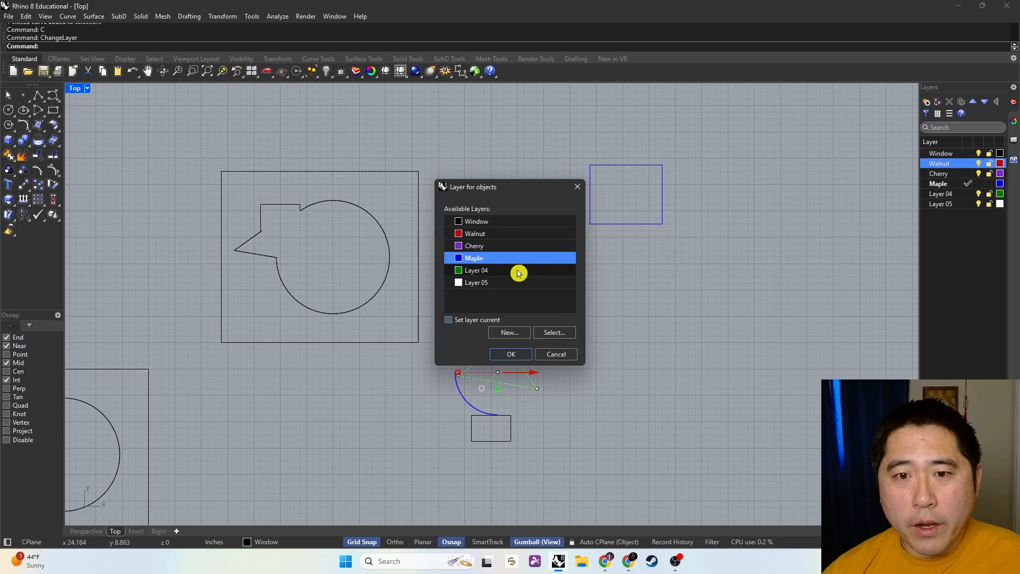
click(490, 245)
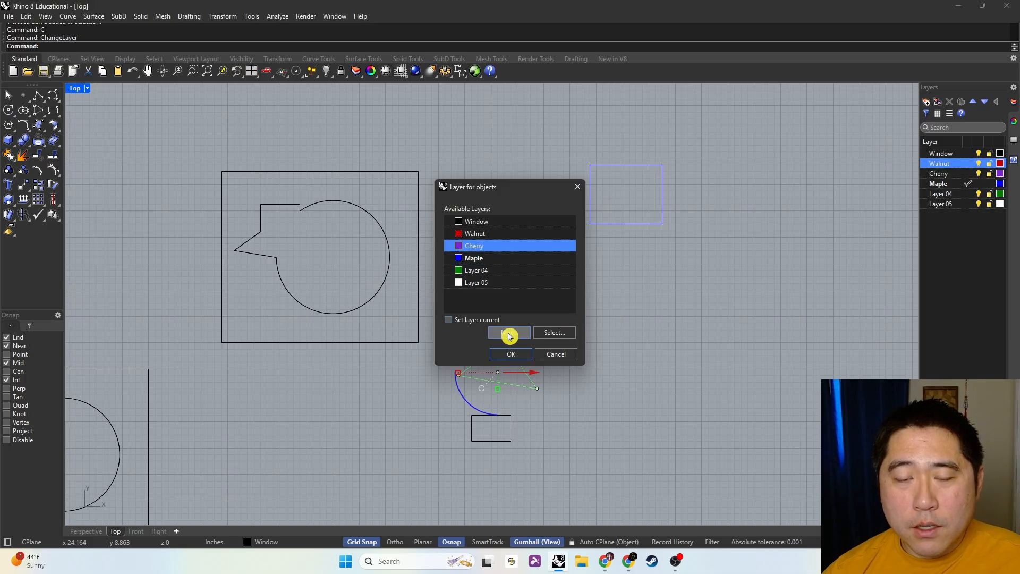
click(449, 319)
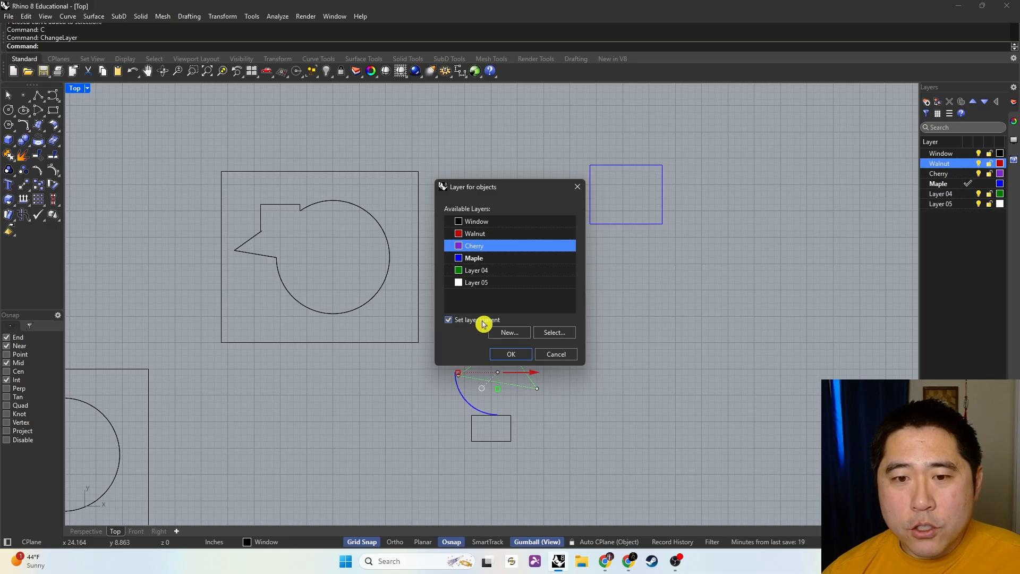
click(518, 355)
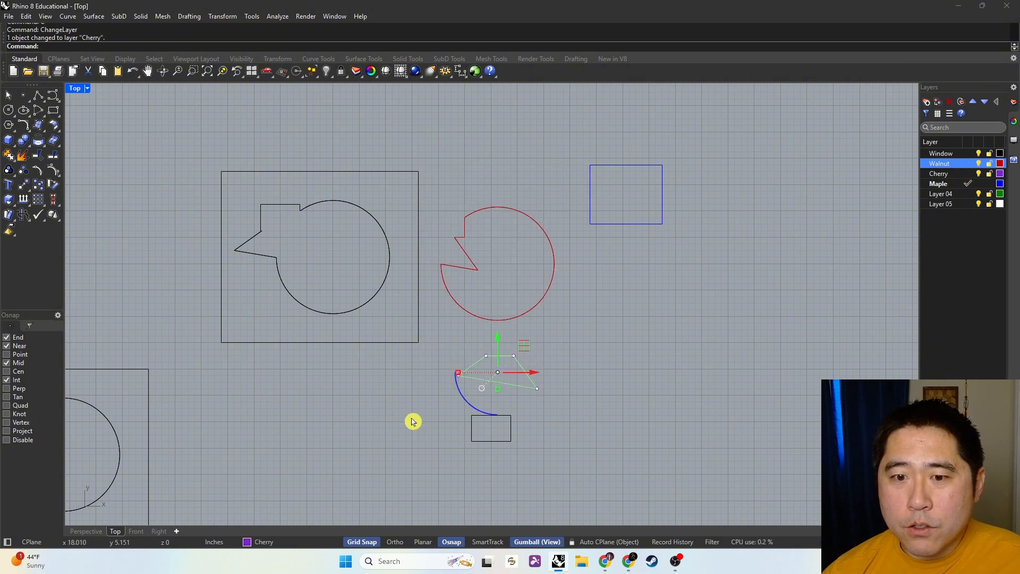
Make Cherry the current layer by reapplying ChangeLayer to the trapezoid with Set layer current enabled
text(c)
key(Return)
click(470, 321)
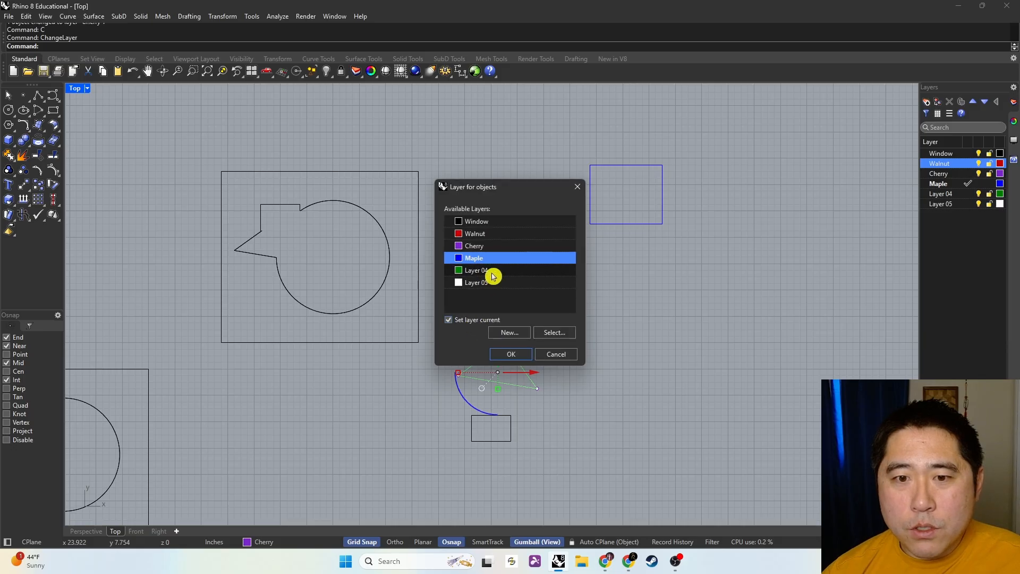
click(474, 246)
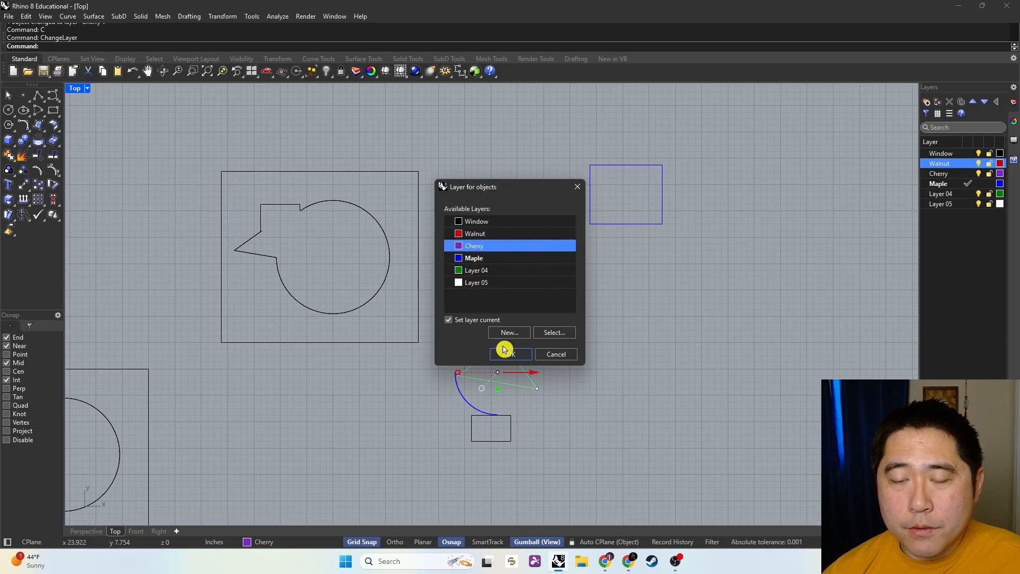
click(510, 354)
click(783, 314)
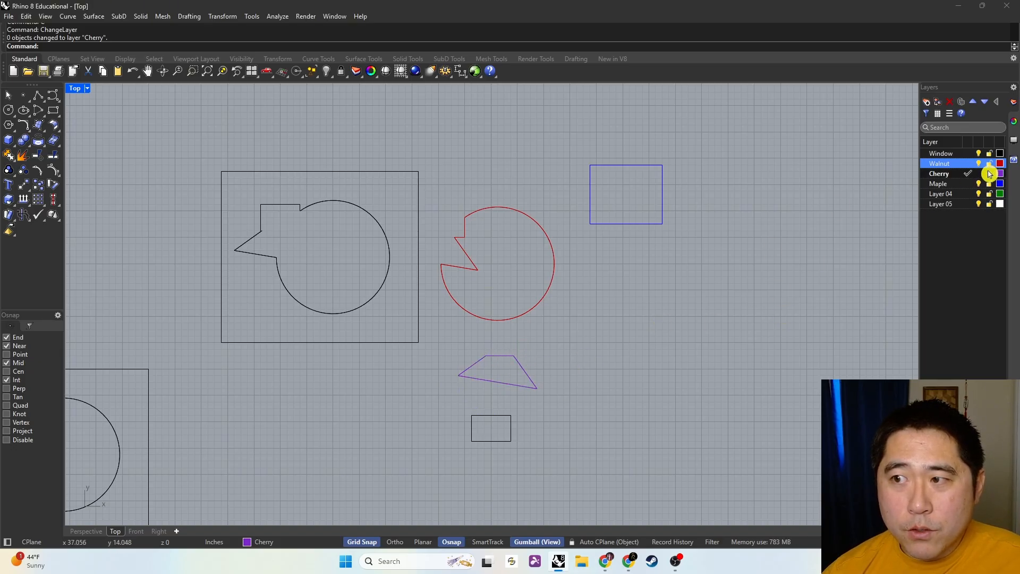
click(970, 175)
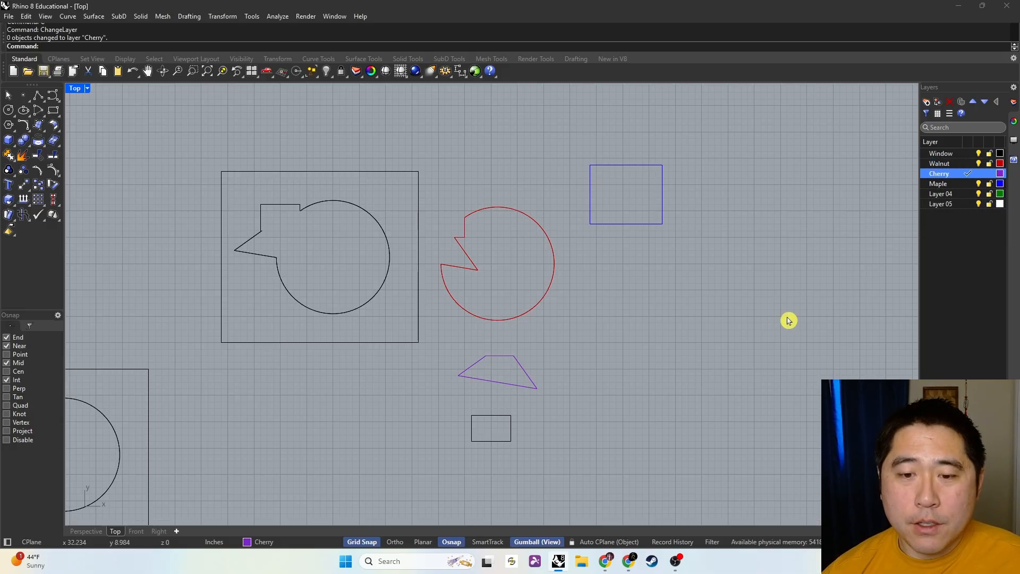
Reassign the small black rectangle below the trapezoid to the Maple layer with the C alias
click(500, 441)
text(c)
key(Return)
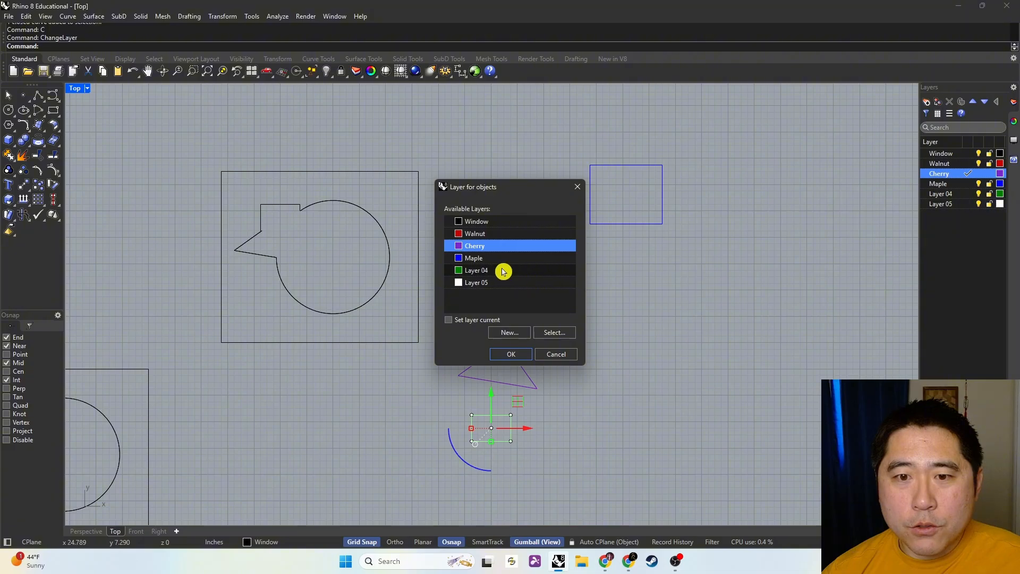
click(502, 259)
click(510, 354)
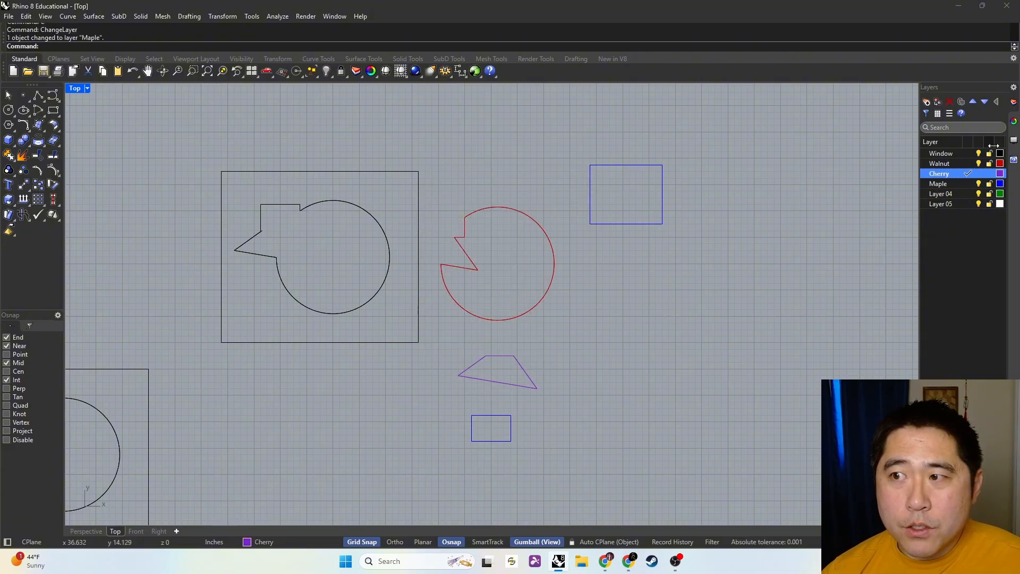
Try Orange as the Window layer's color and undo the color change
click(1001, 153)
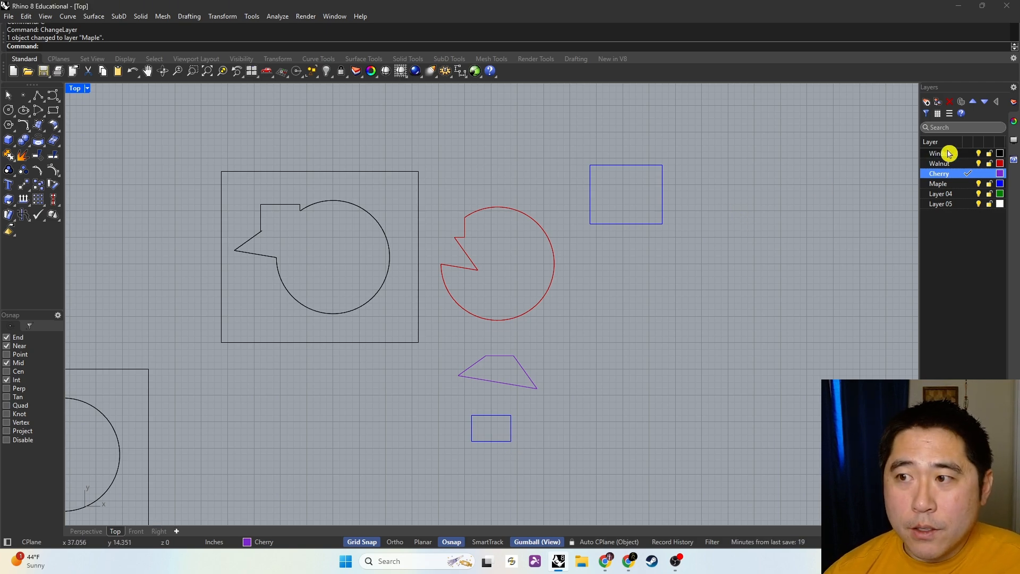
click(1000, 154)
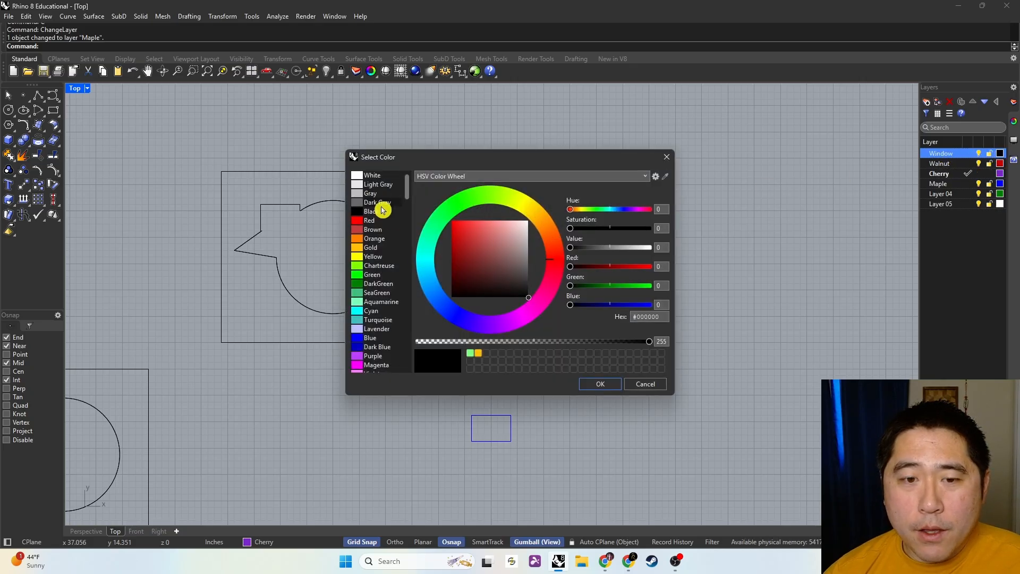
scroll(386, 274, down, 15)
scroll(386, 281, up, 15)
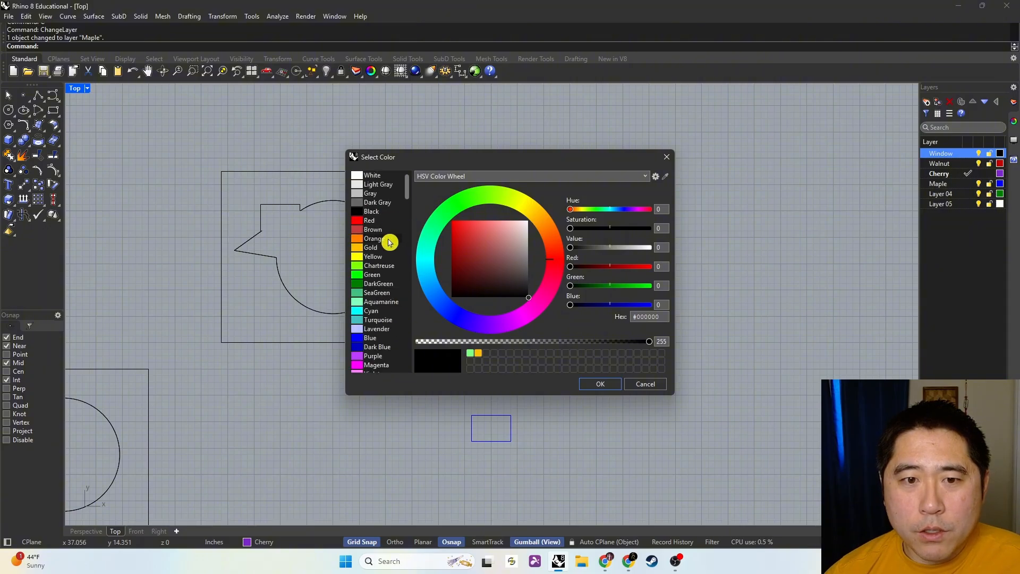
click(385, 239)
click(599, 383)
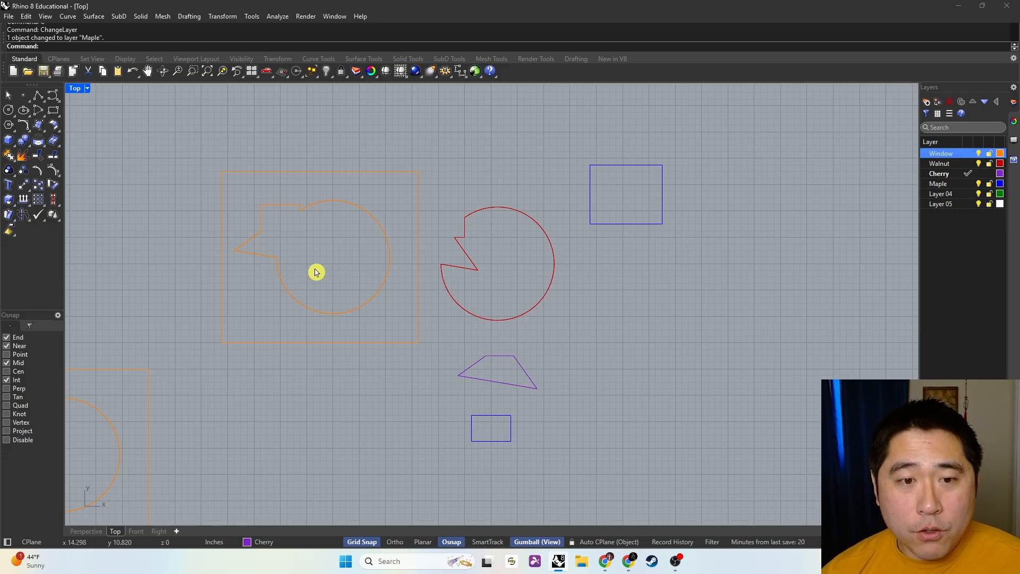
key(ctrl+z)
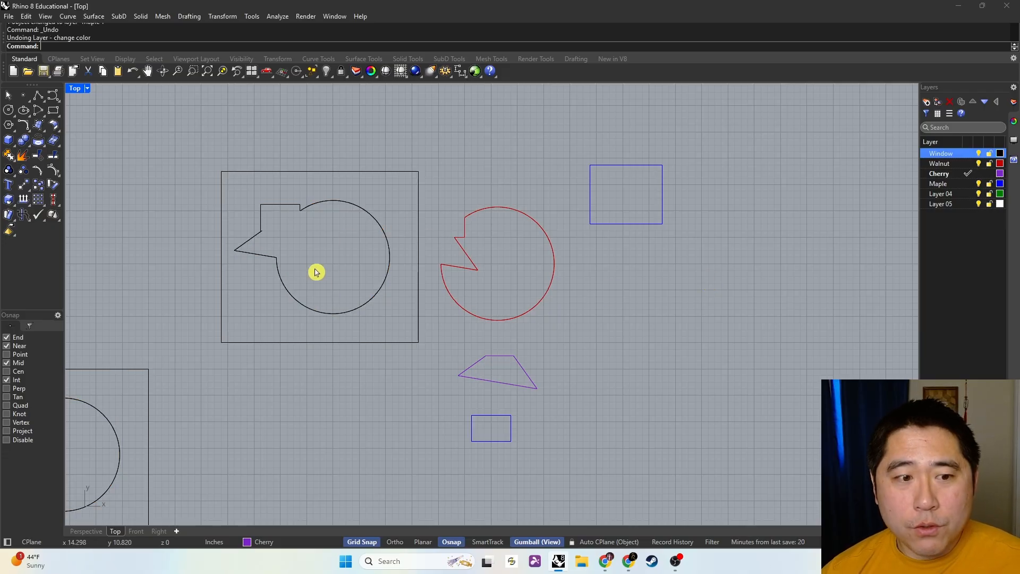
Hide the Window layer to isolate the shapes on the other layers, and show it again
click(978, 154)
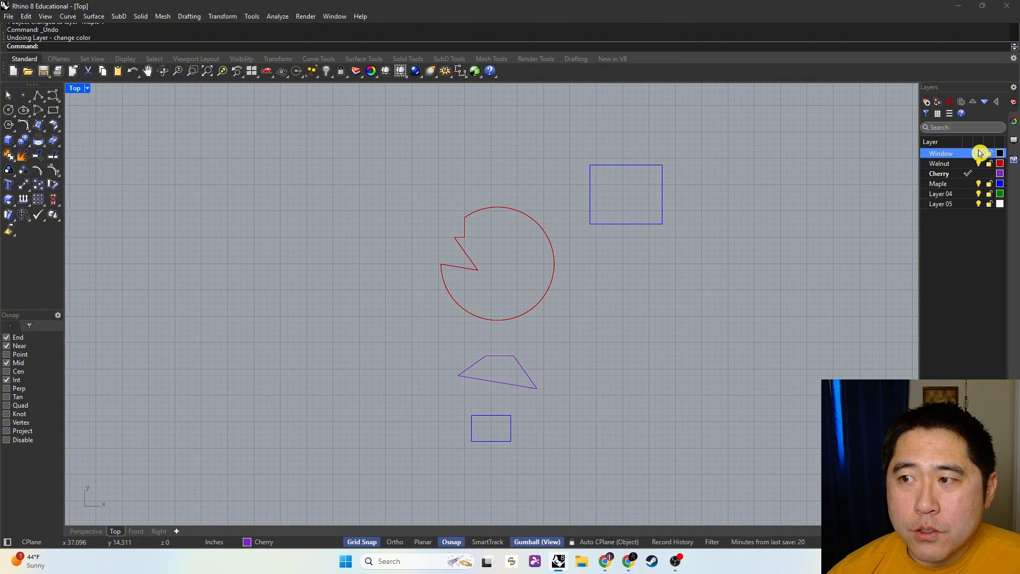
drag(225, 214, 323, 340)
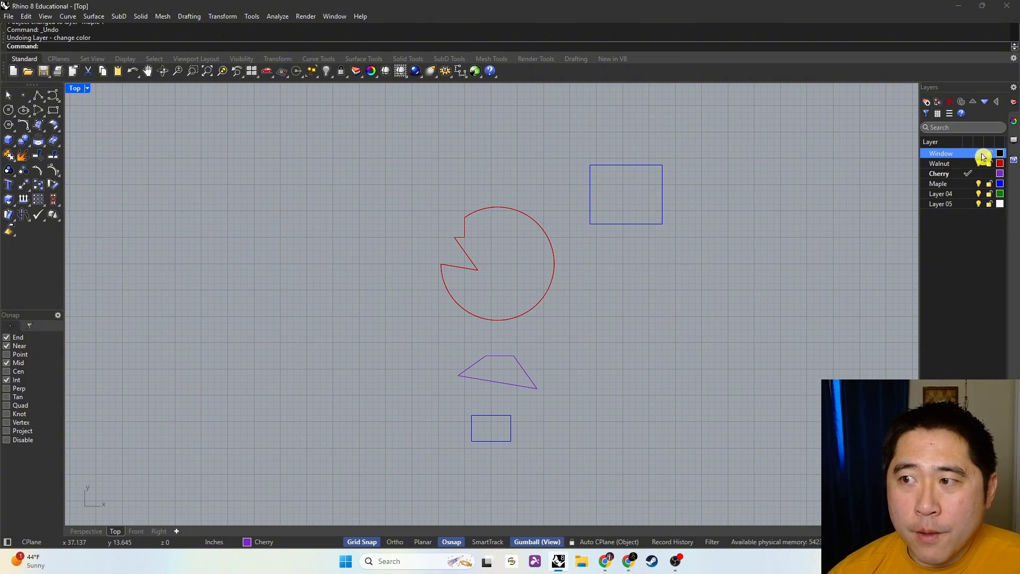
click(978, 154)
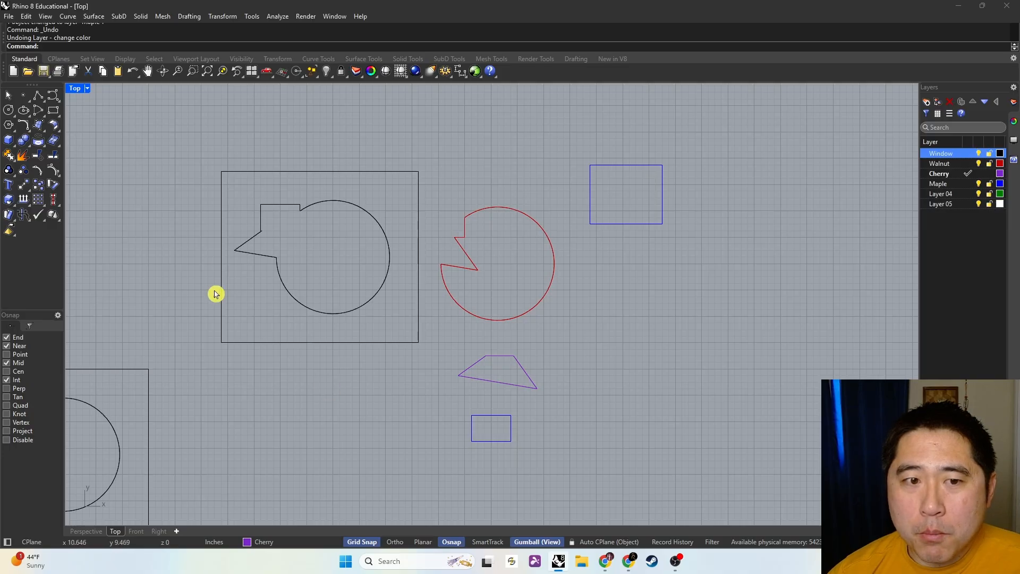
Move the Window-layer rectangle and the notched circle inside it slightly upward together
drag(368, 380, 268, 259)
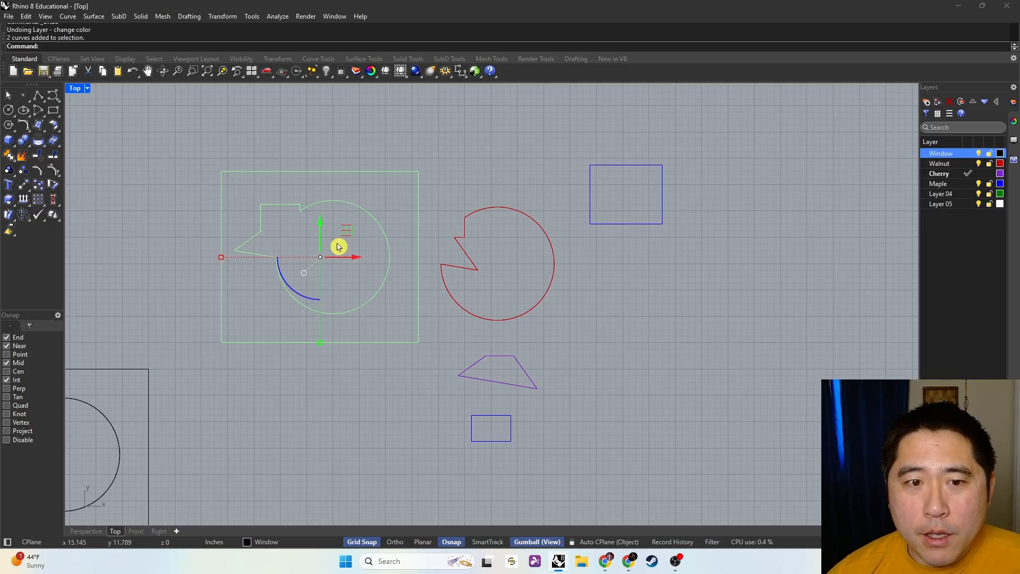
mouse_move(347, 231)
mouse_down()
mouse_move(353, 259)
mouse_move(341, 238)
mouse_move(348, 220)
mouse_up()
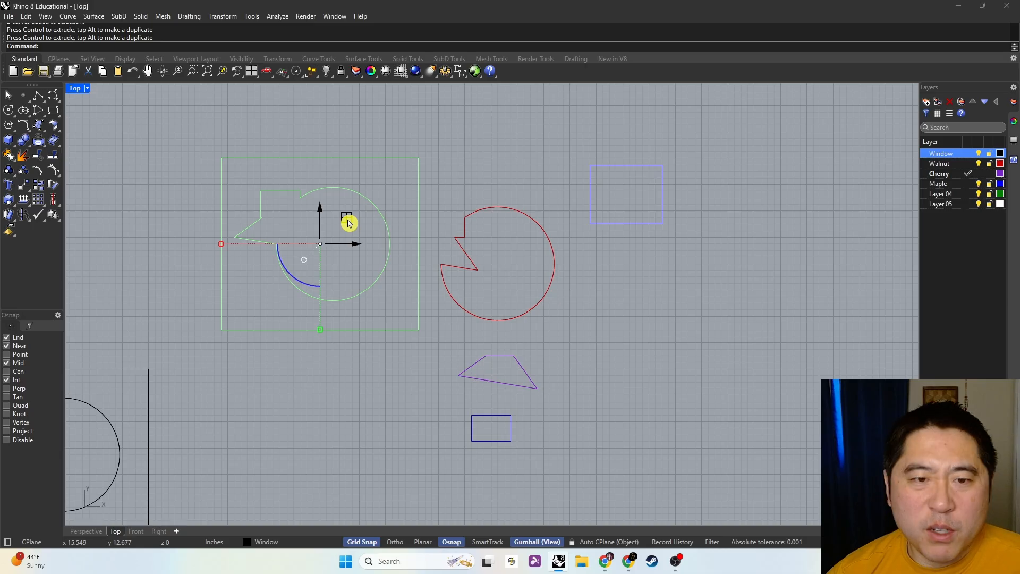
click(622, 259)
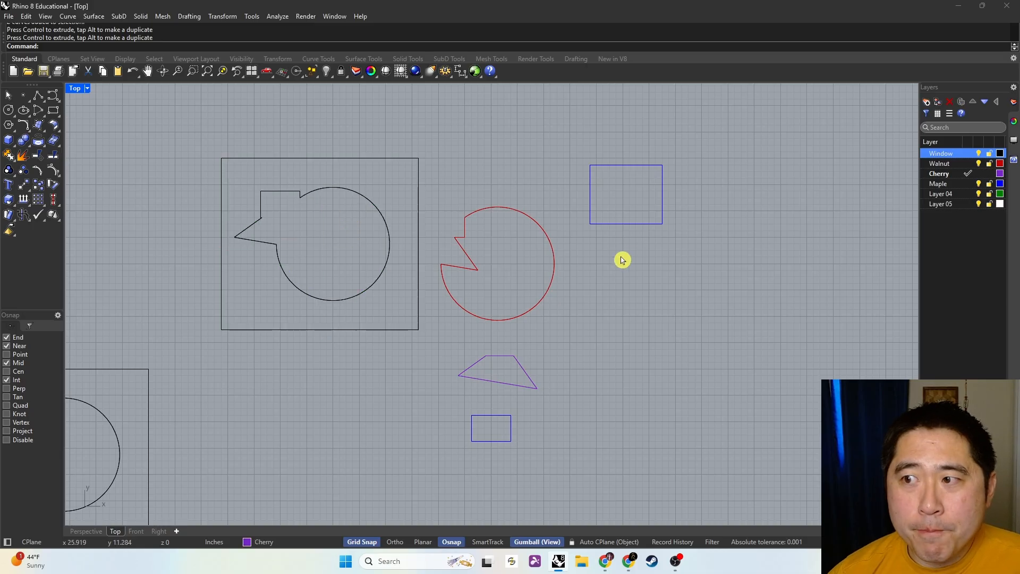
Lock the Window layer and try to box-select its shapes
click(992, 154)
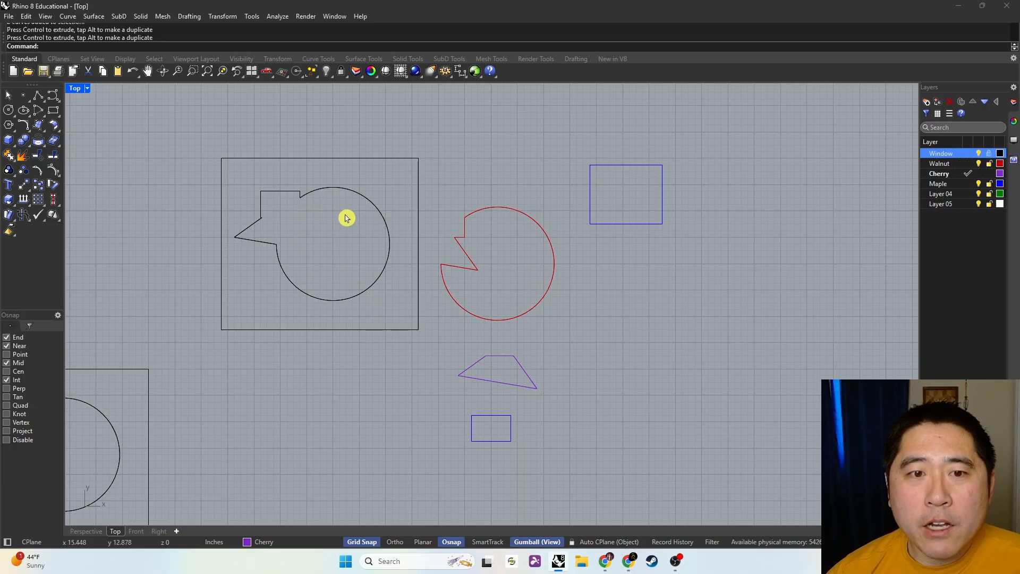
drag(234, 173, 287, 255)
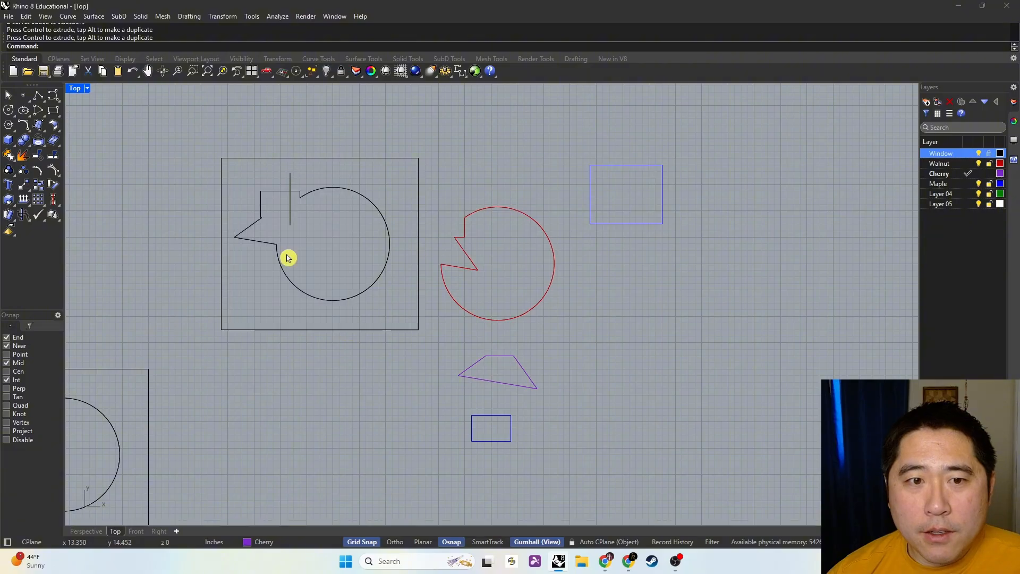
drag(192, 168, 368, 288)
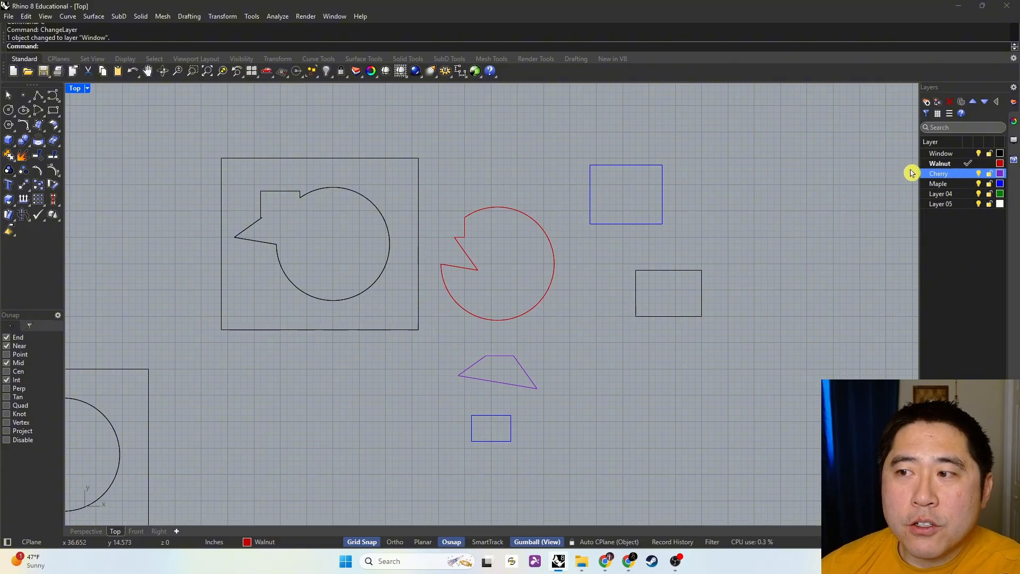
Draw a rectangle on the Walnut layer beside the large blue rectangle, with its first corner at 29,14
text(Rectangle)
key(Return)
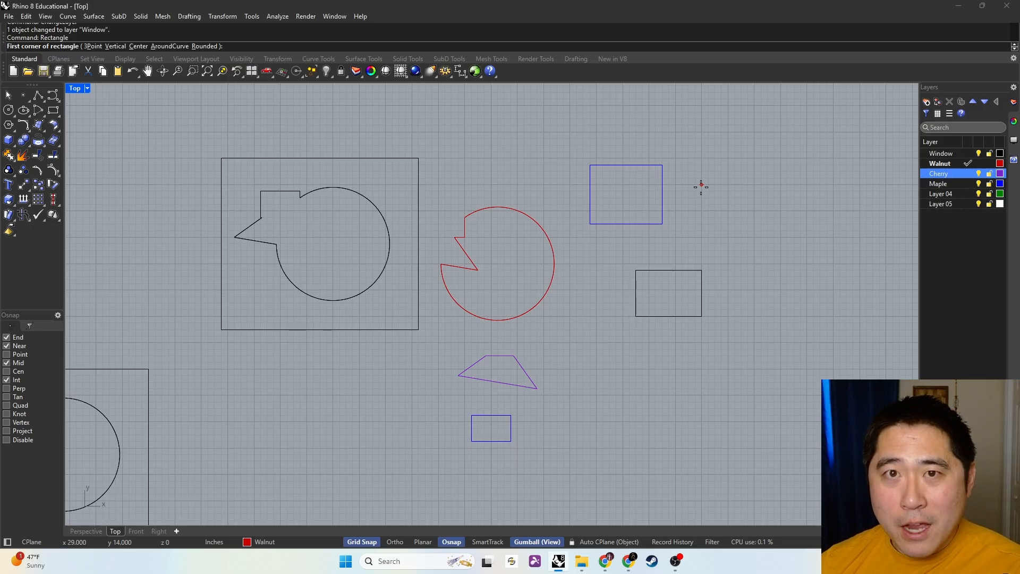
click(701, 185)
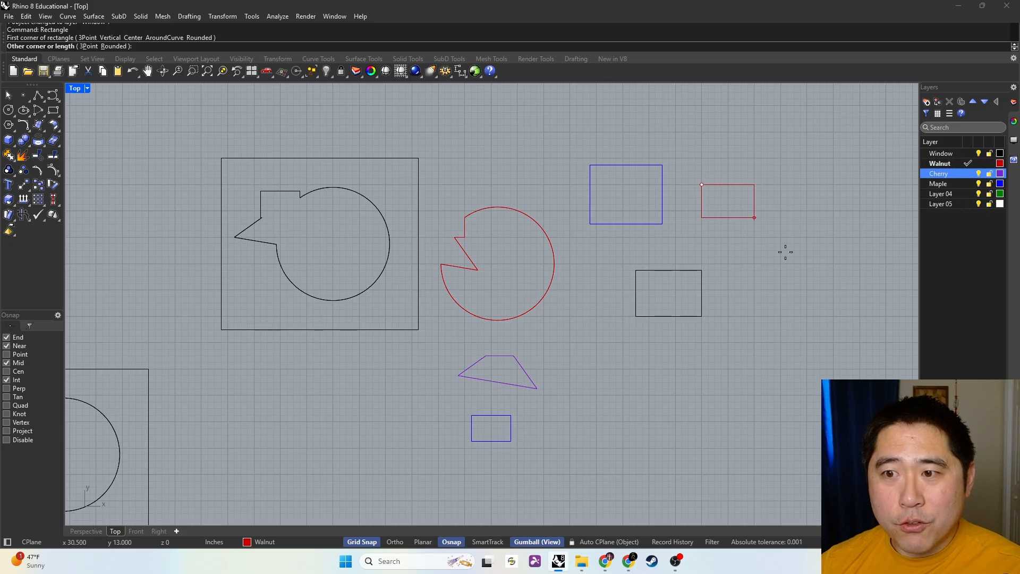
click(774, 231)
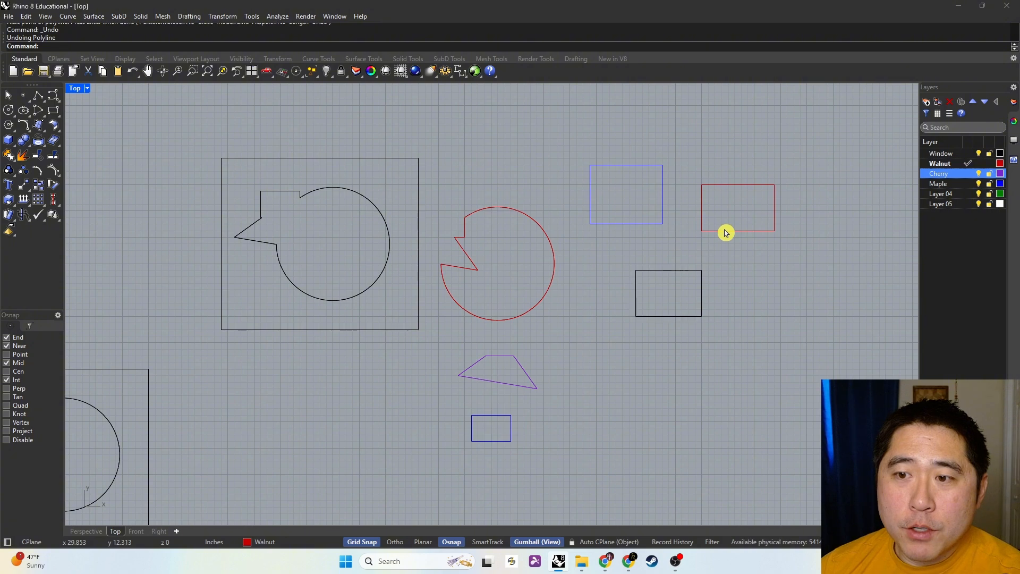
Reassign the new red rectangle to the Cherry layer with the C alias, with Set layer current enabled
click(725, 232)
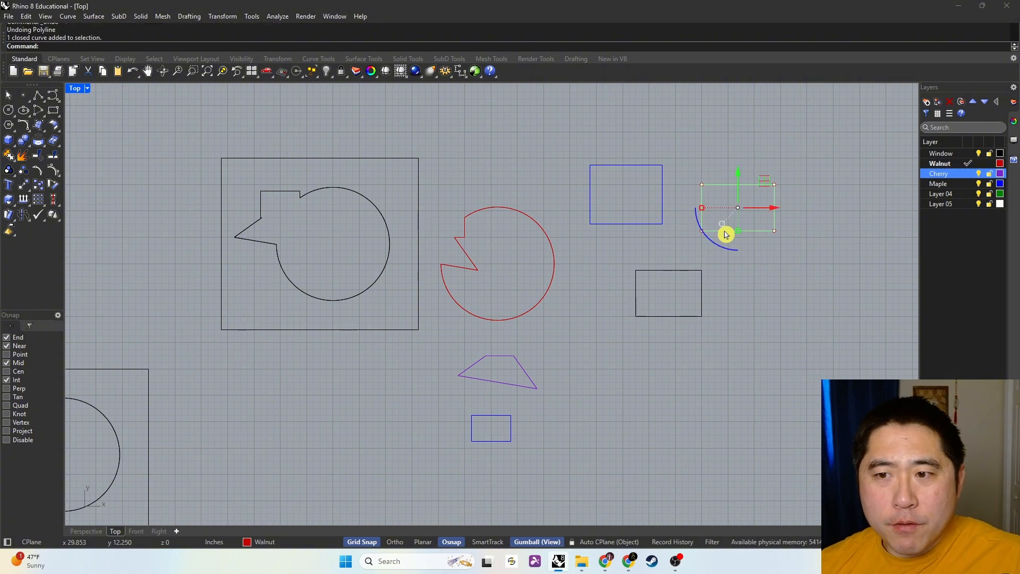
text(c)
key(Return)
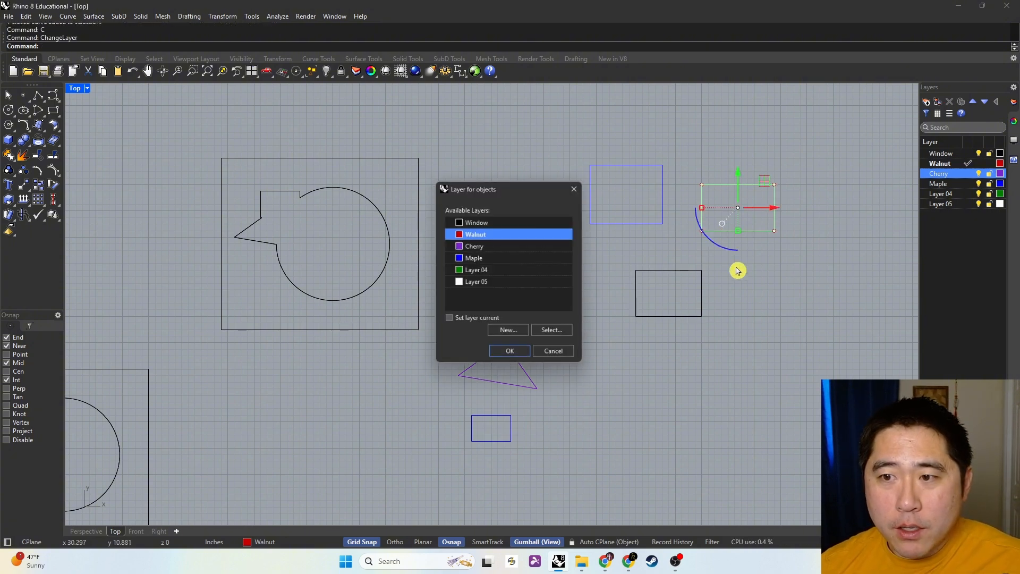
click(486, 246)
click(473, 320)
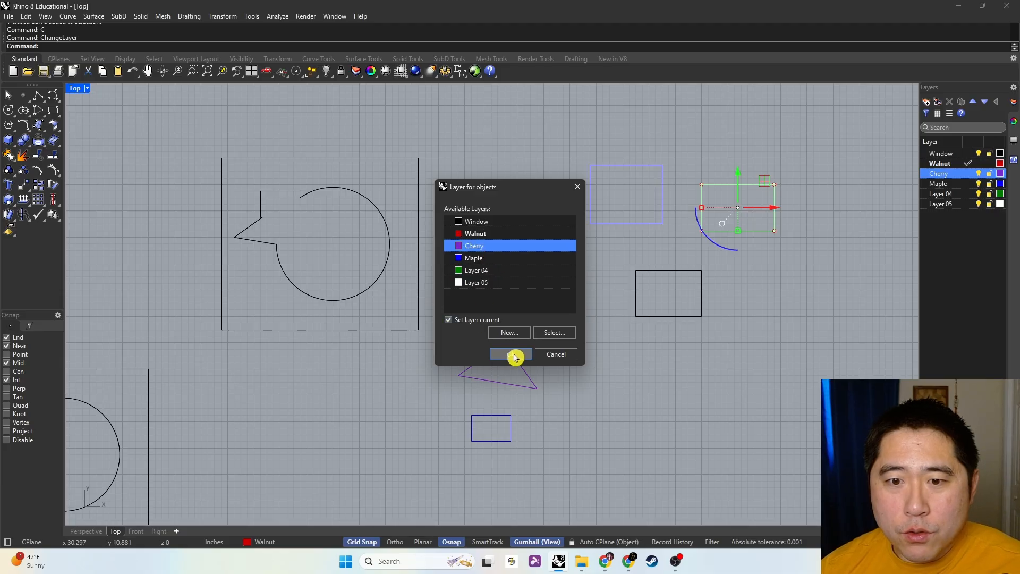
click(511, 353)
click(774, 286)
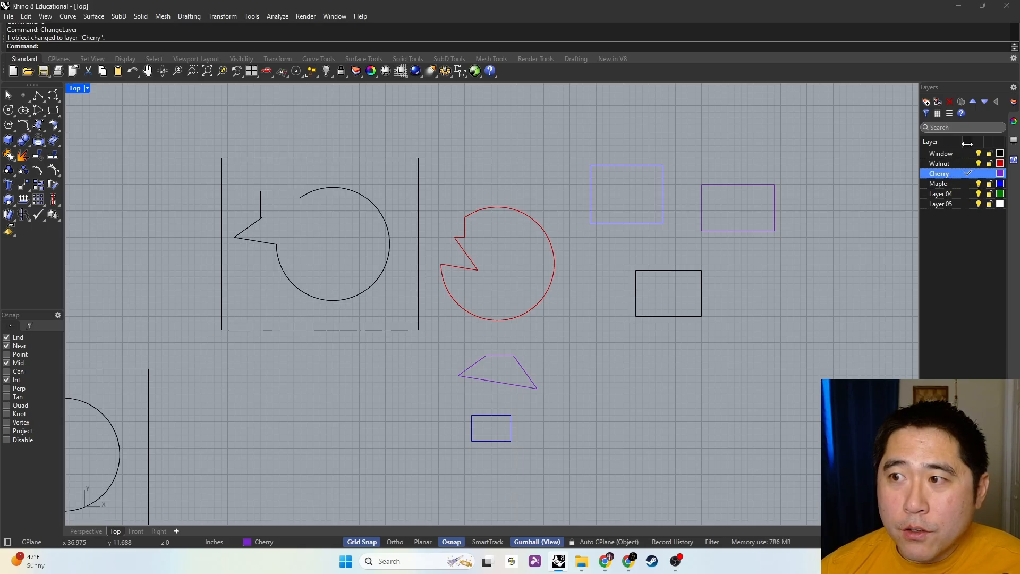
Switch the current layer back and forth between Walnut and Maple, ending on Maple
click(968, 165)
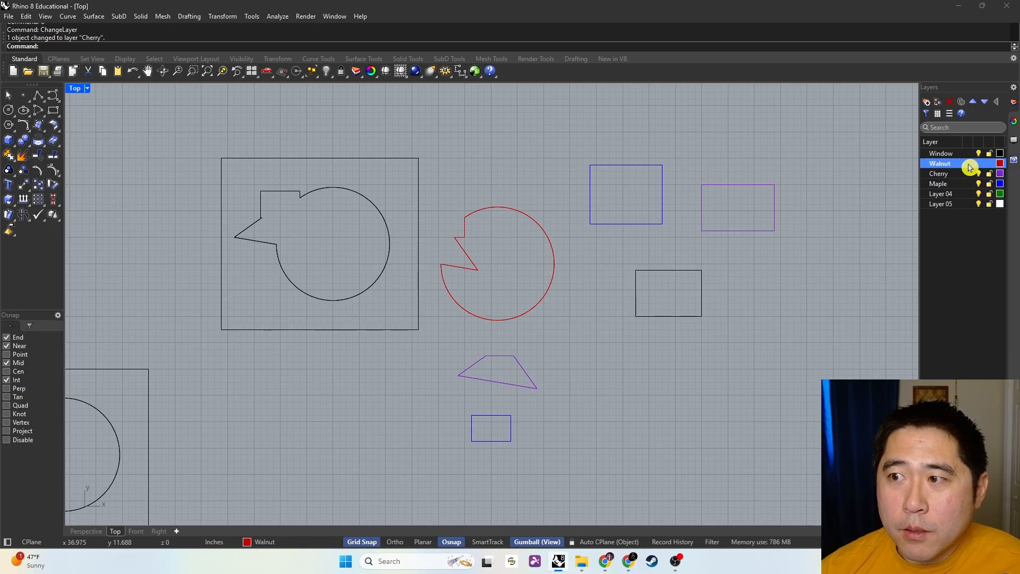
click(969, 183)
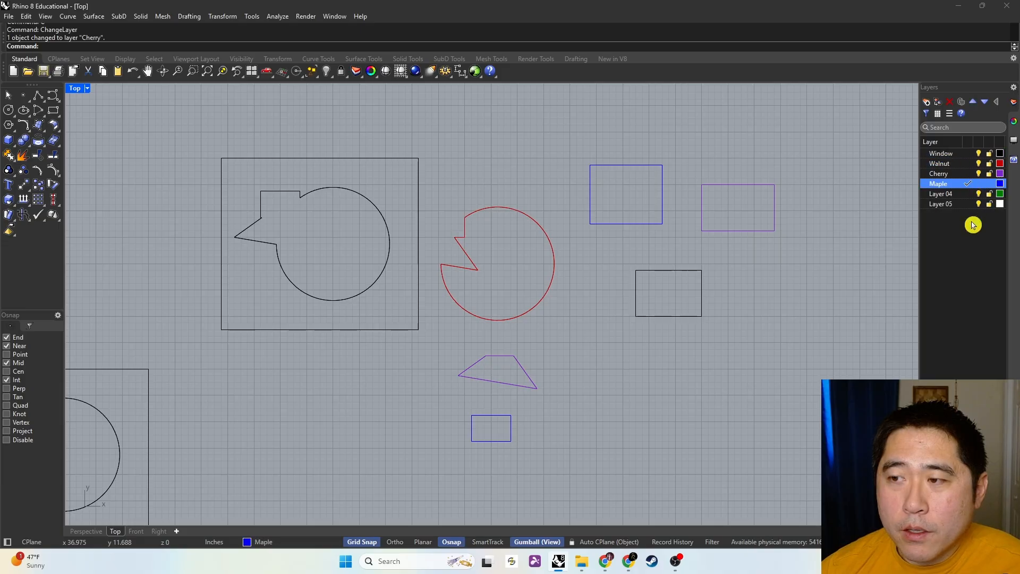
double_click(939, 164)
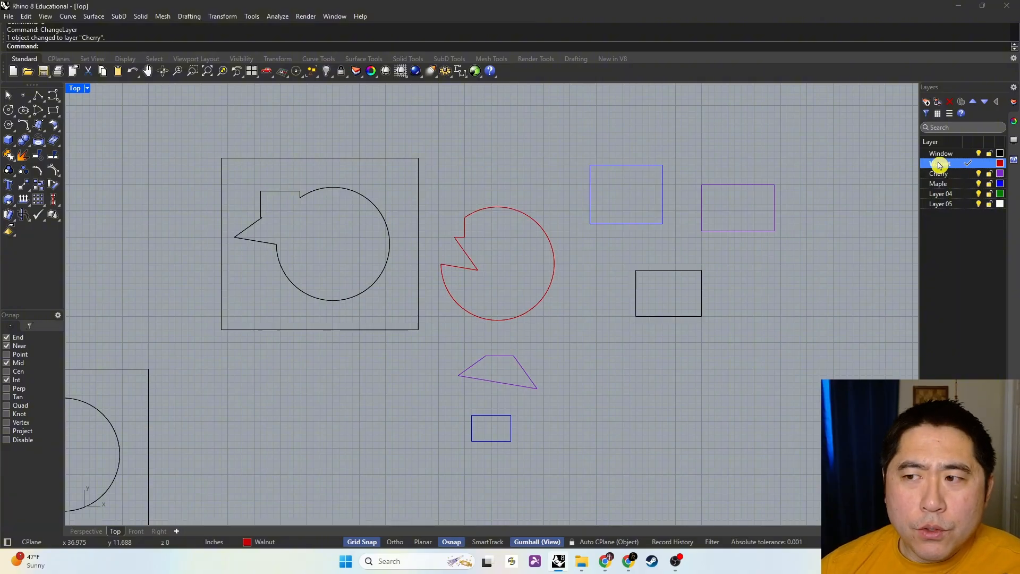
double_click(939, 184)
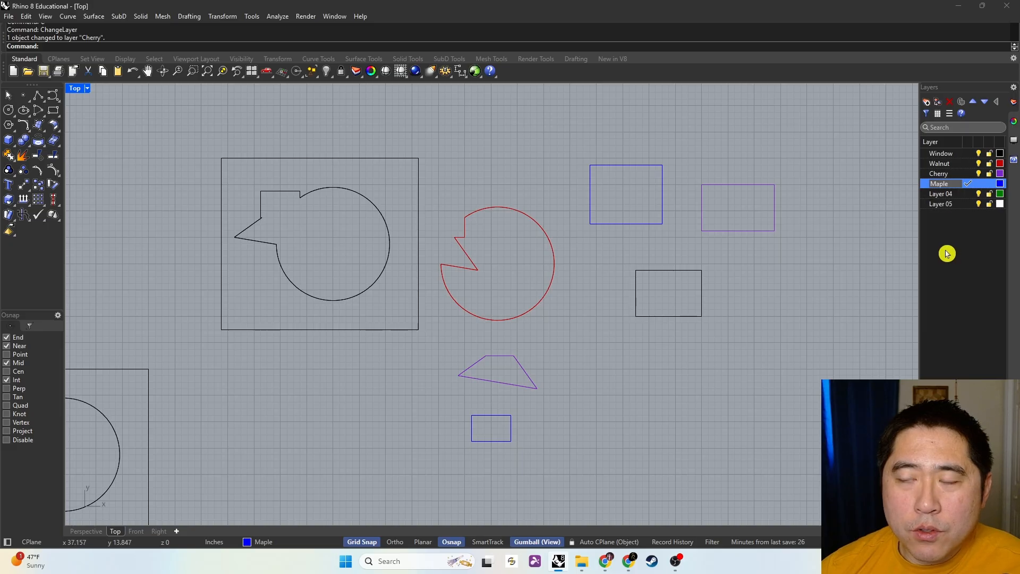
key(Escape)
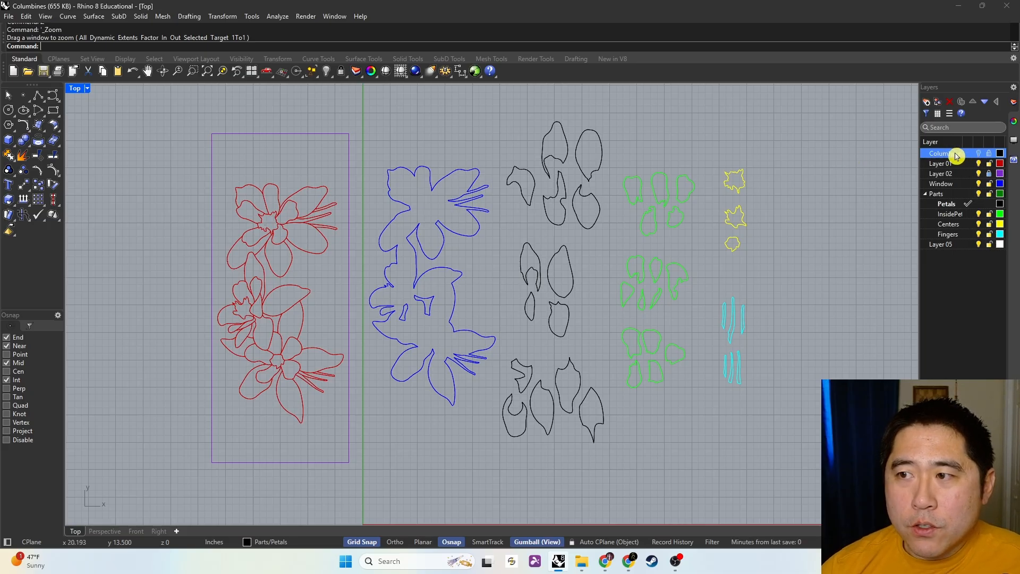
In the Columbines file, toggle the visibility of the reference photo layer, Layer 01, Layer 02 and Window one at a time to examine their contents
click(978, 153)
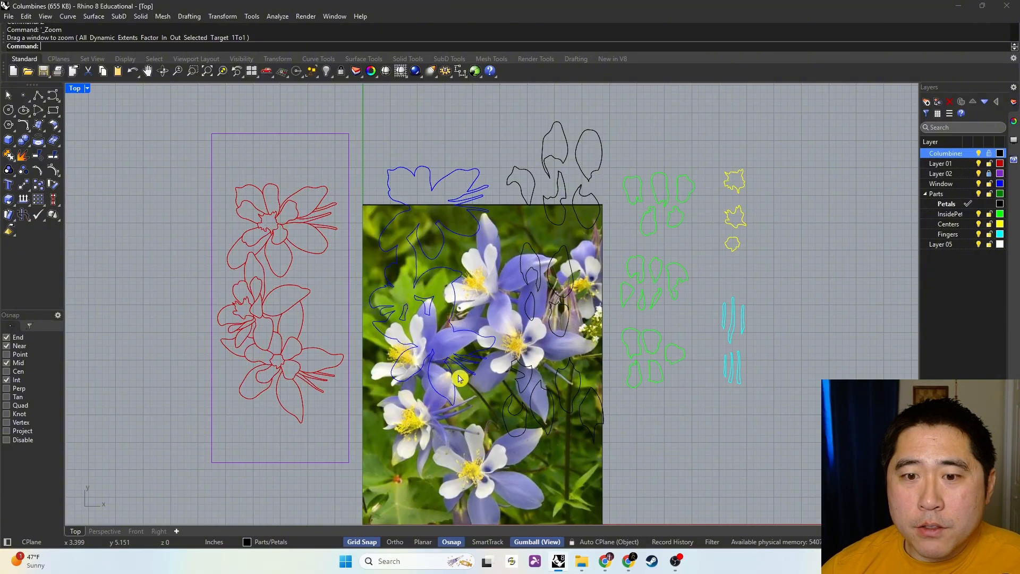
click(981, 154)
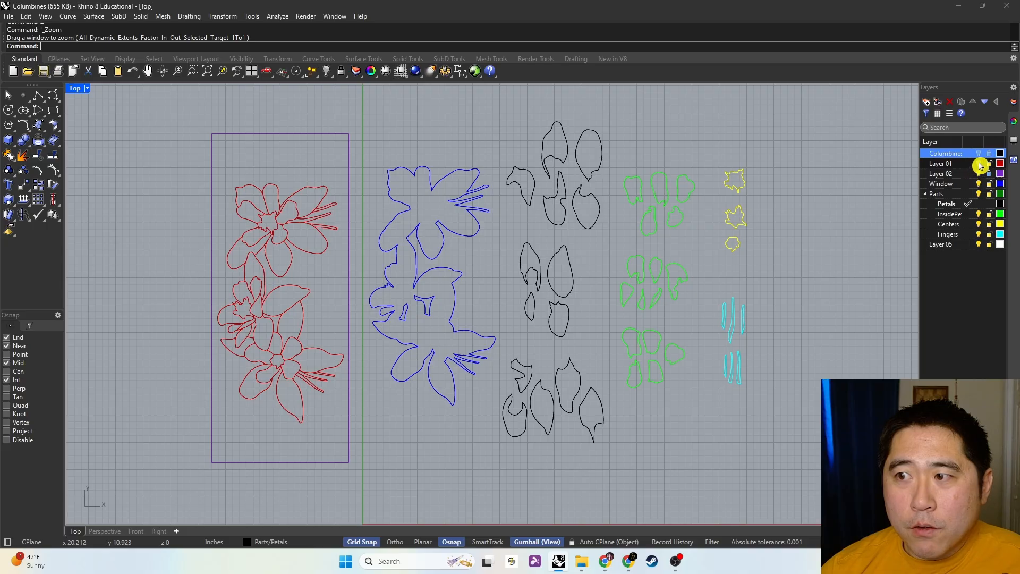
click(979, 164)
click(979, 164)
click(979, 174)
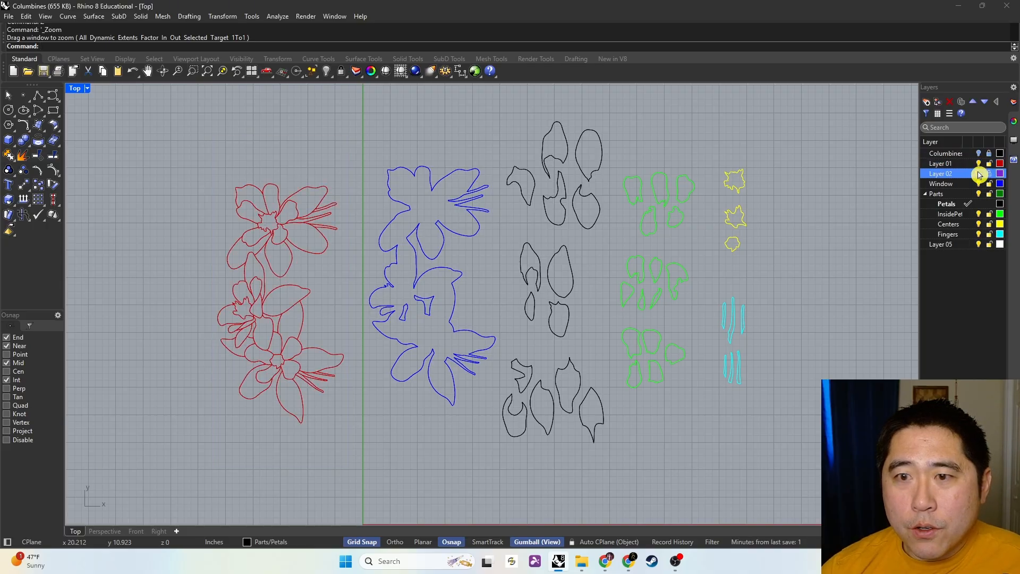
click(979, 174)
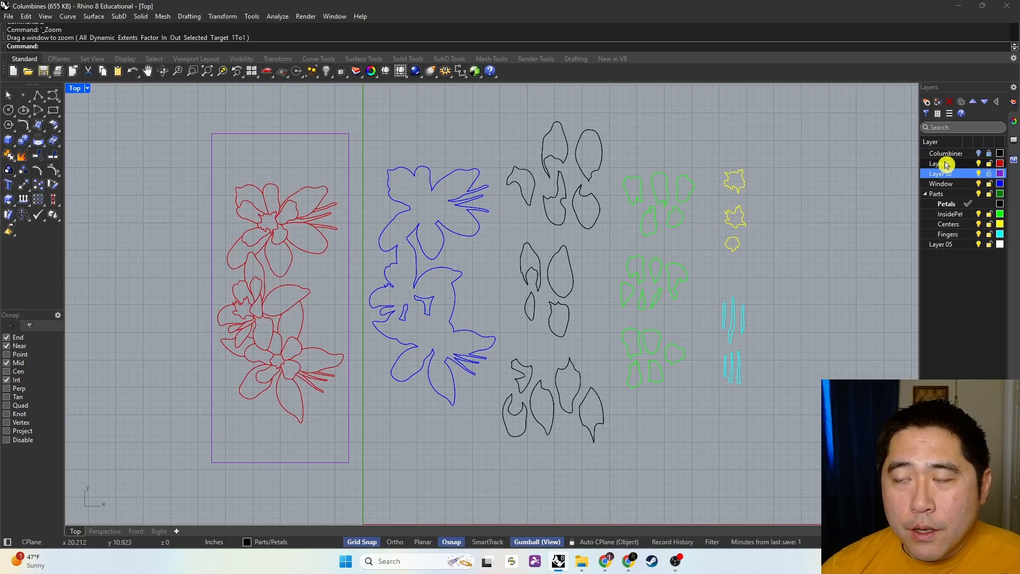
click(979, 184)
click(979, 184)
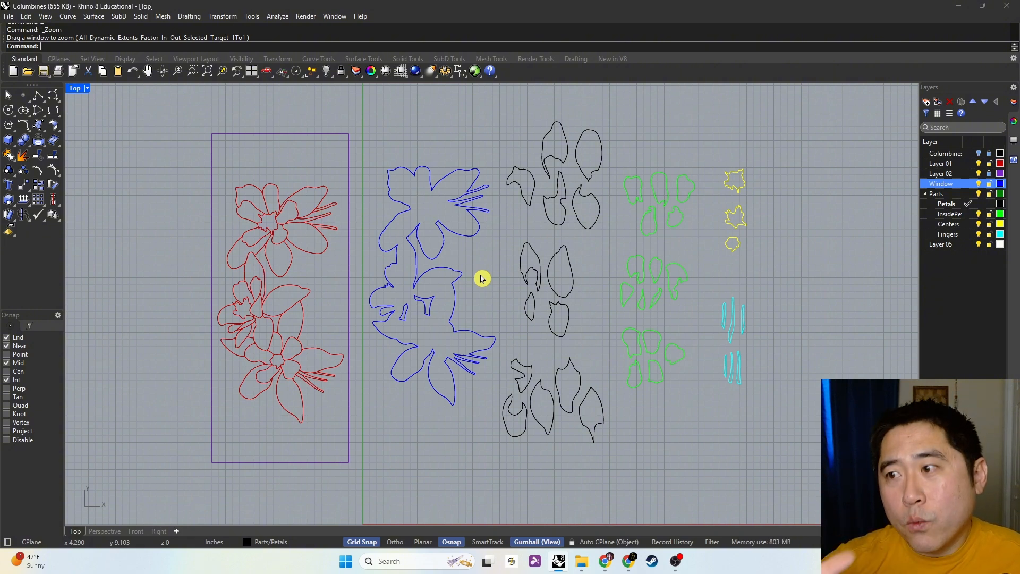
Toggle the visibility of the inside-petal, Centers and Fingers sublayers under Parts to examine the shapes each one holds
click(941, 195)
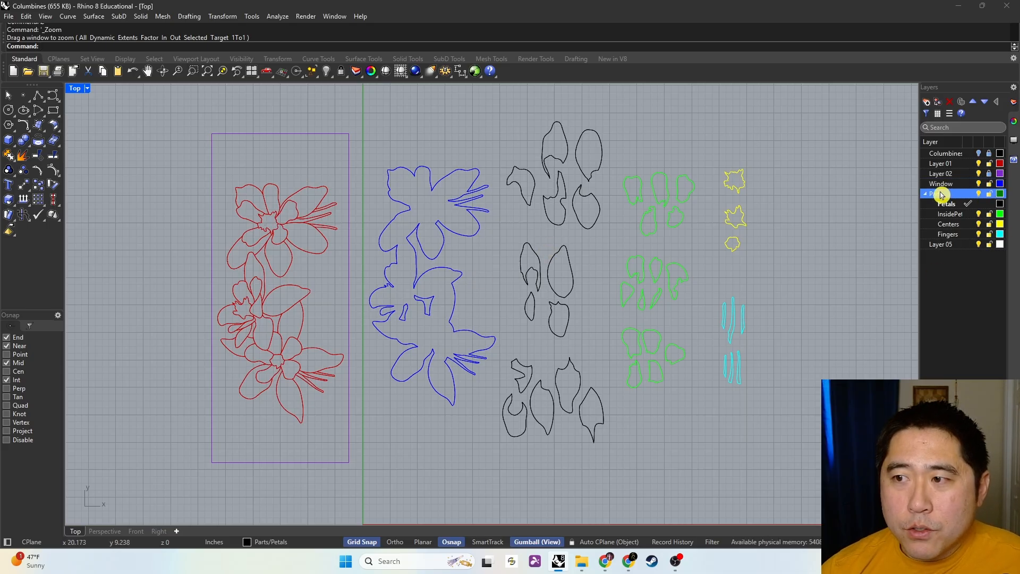
click(979, 214)
click(979, 224)
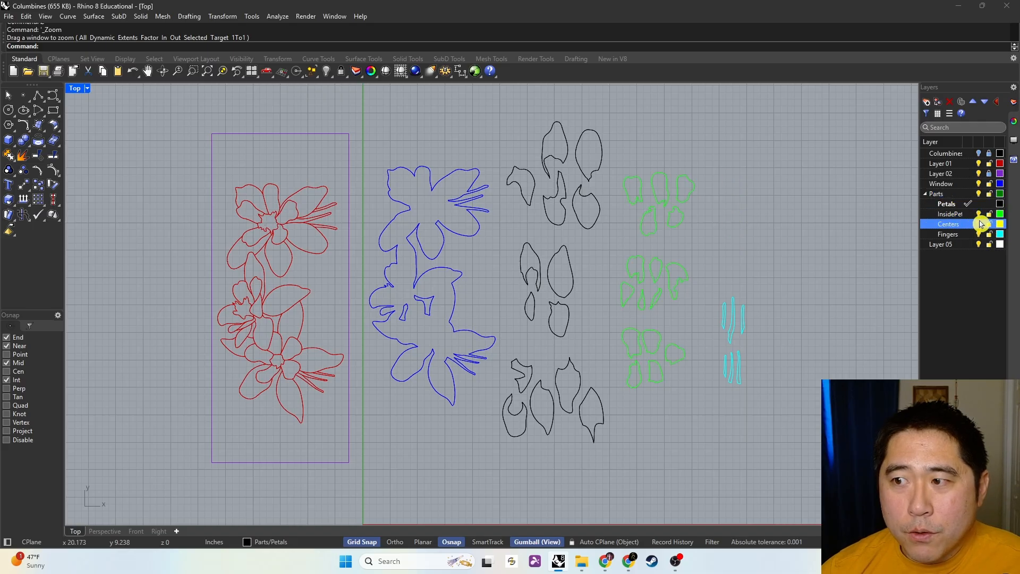
click(979, 225)
click(978, 235)
click(979, 235)
click(951, 245)
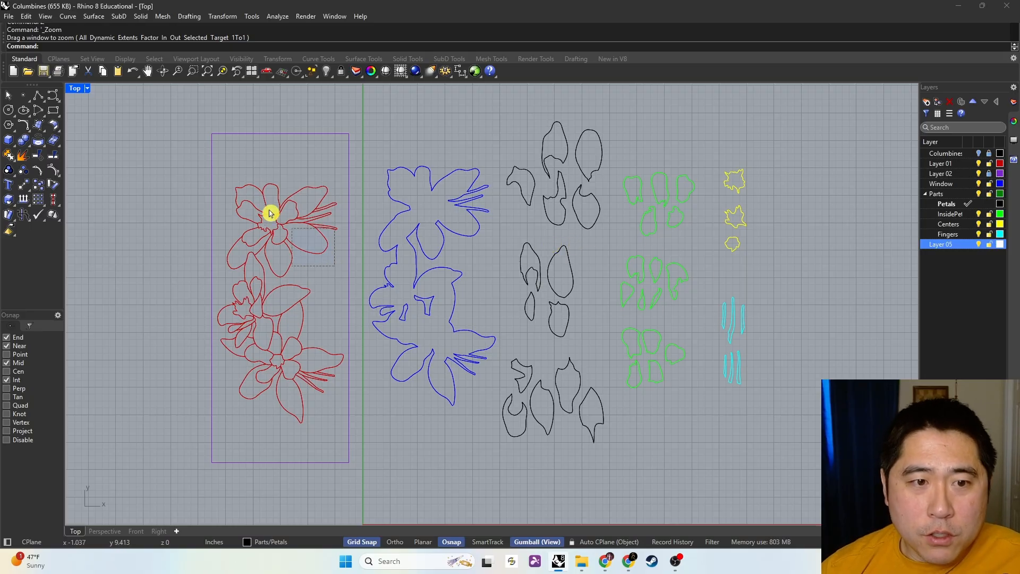
Extract two petal regions of the uppermost red flower from the full set of red outlines with CurveBoolean (CB)
drag(271, 212, 212, 173)
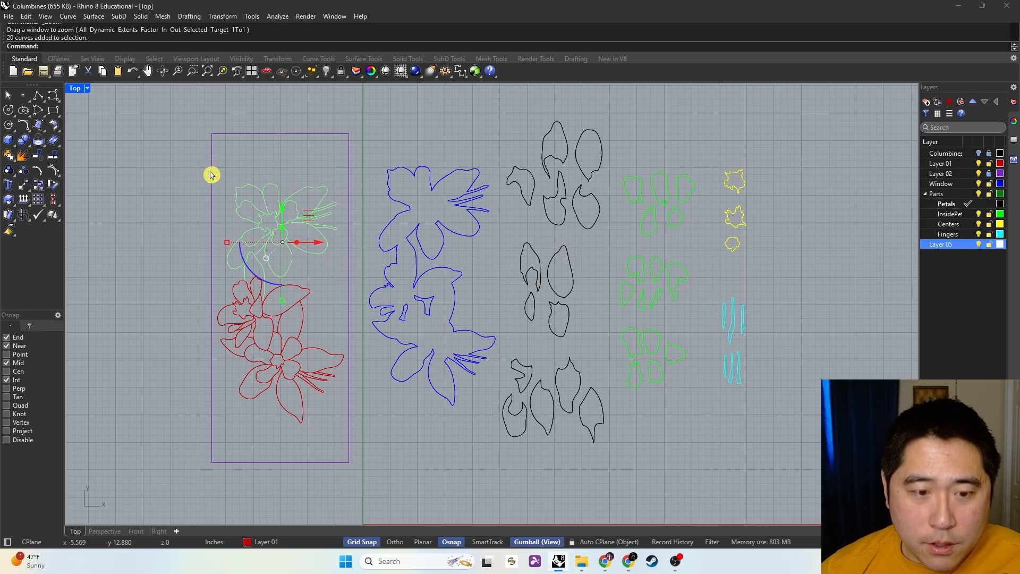
click(308, 159)
drag(313, 355, 209, 171)
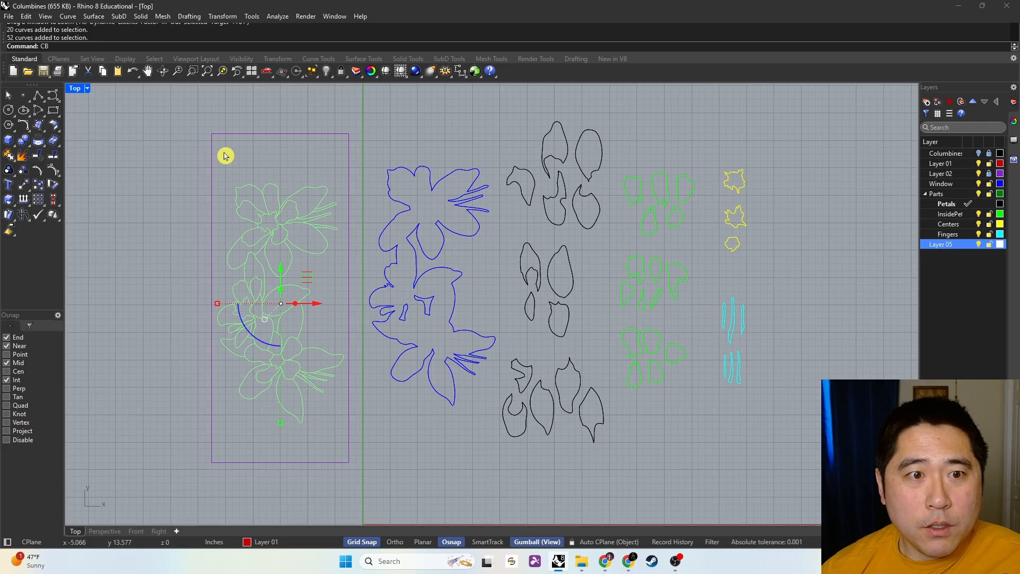
key(Return)
click(244, 197)
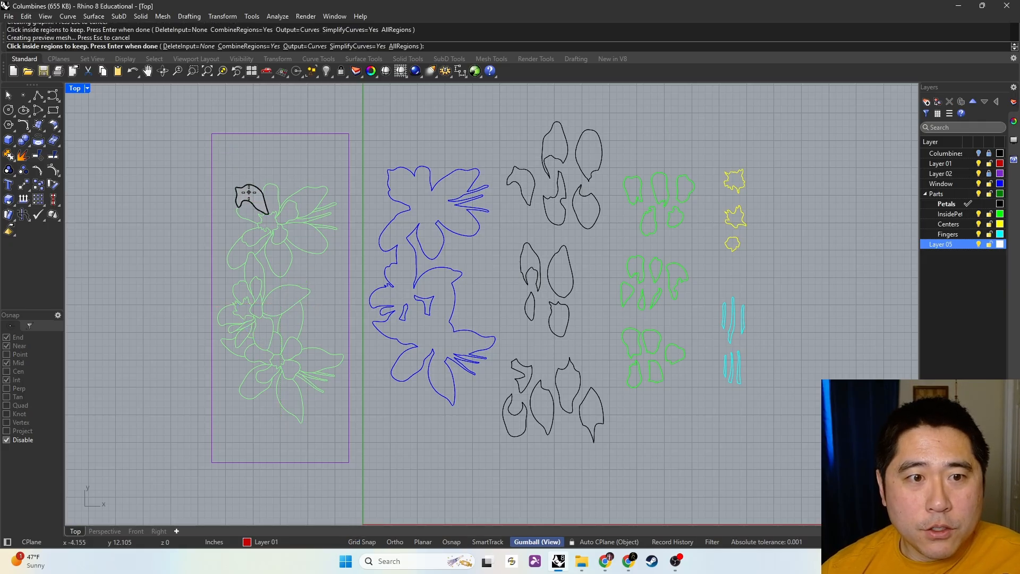
click(281, 207)
key(Return)
drag(293, 181, 149, 152)
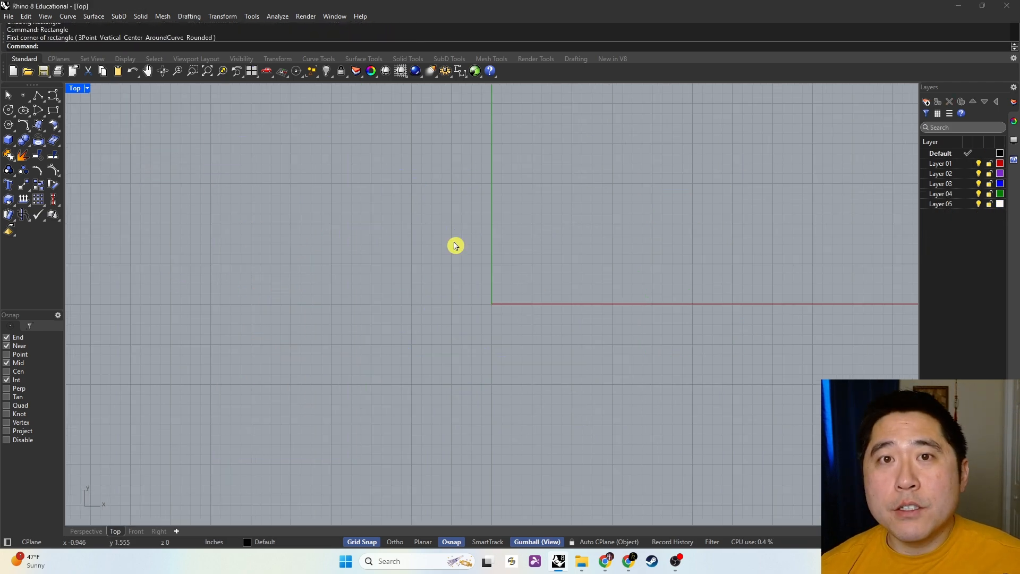
text(Rectangle)
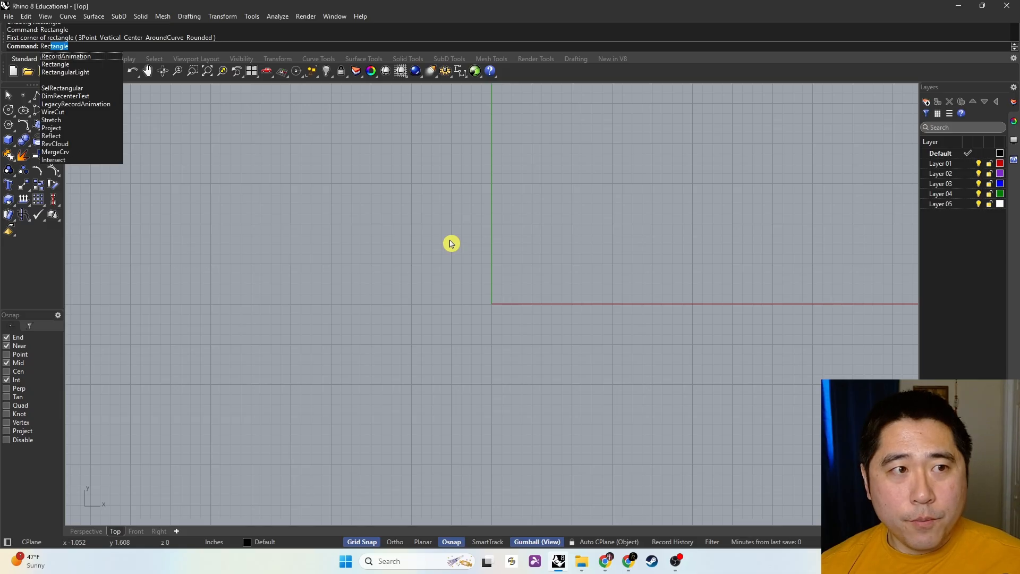
key(Return)
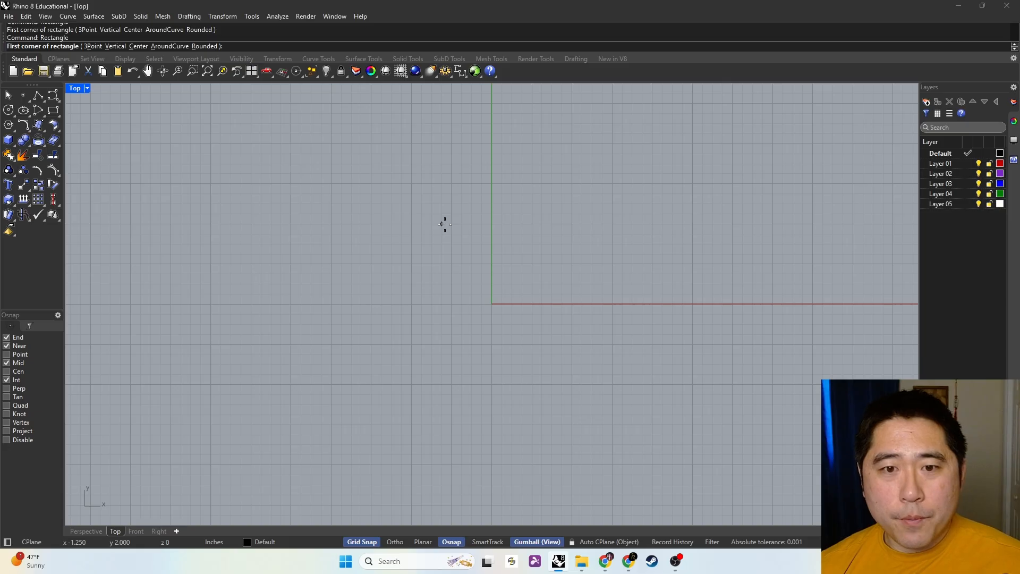
key(Escape)
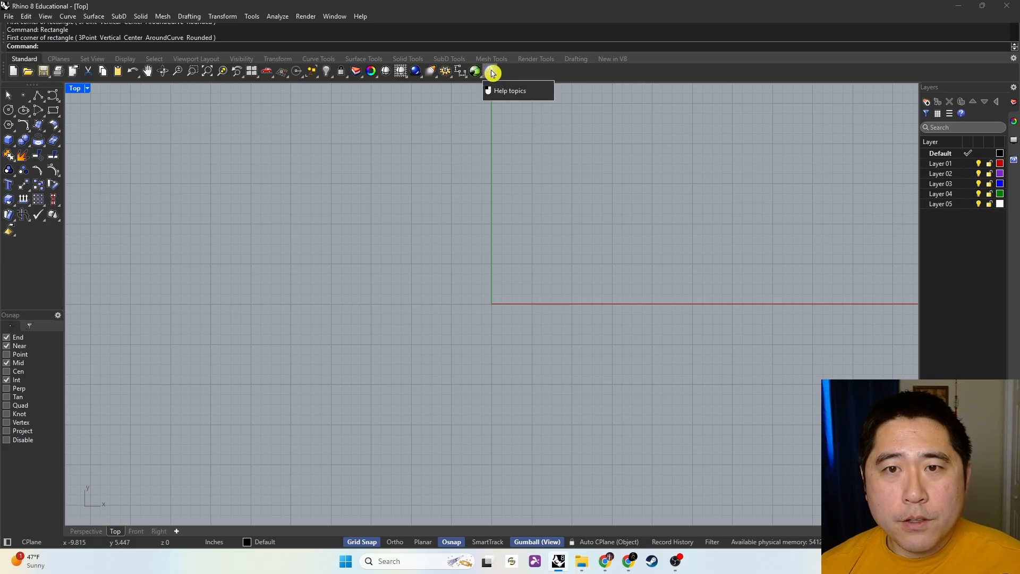
Open the online Rhino help, search it for "rectangle" and open the Rectangle command's page
click(966, 117)
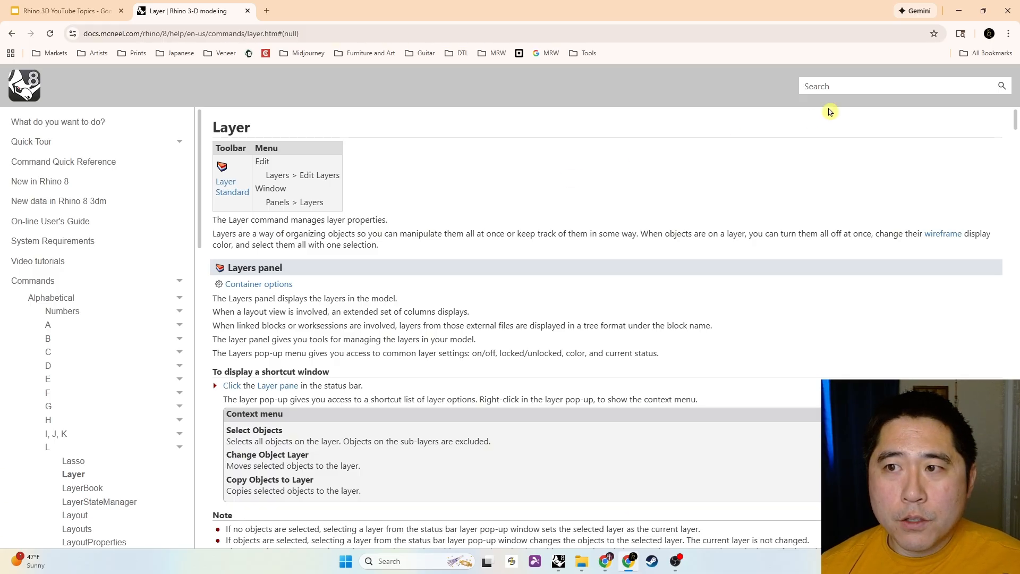
click(831, 90)
text(rectang)
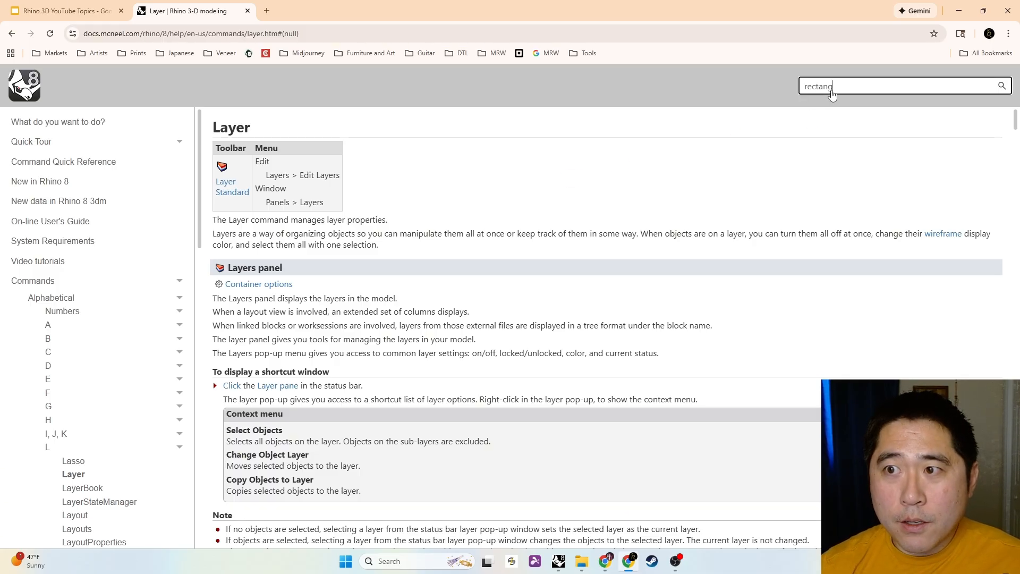
text(le)
key(Return)
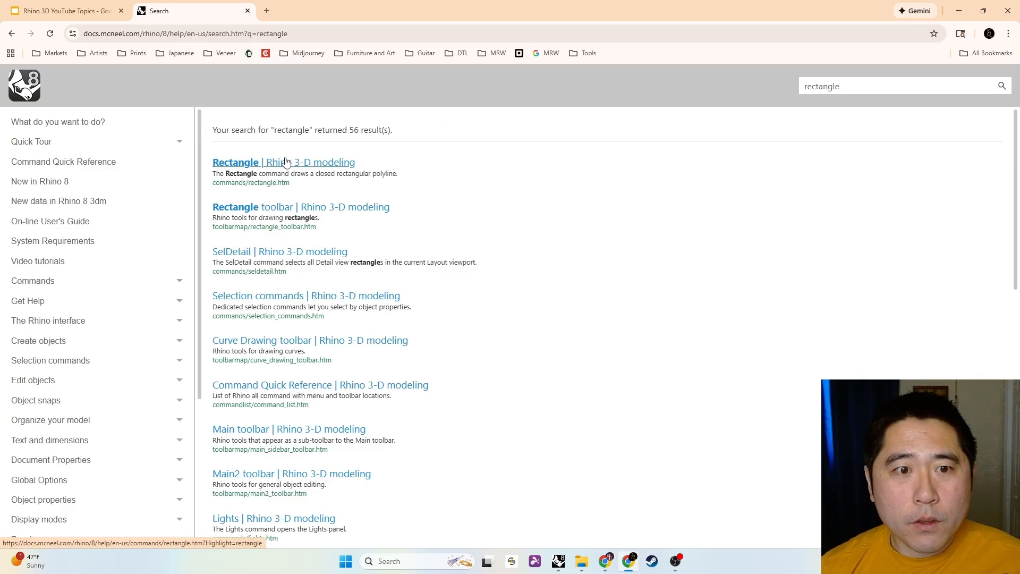
click(286, 162)
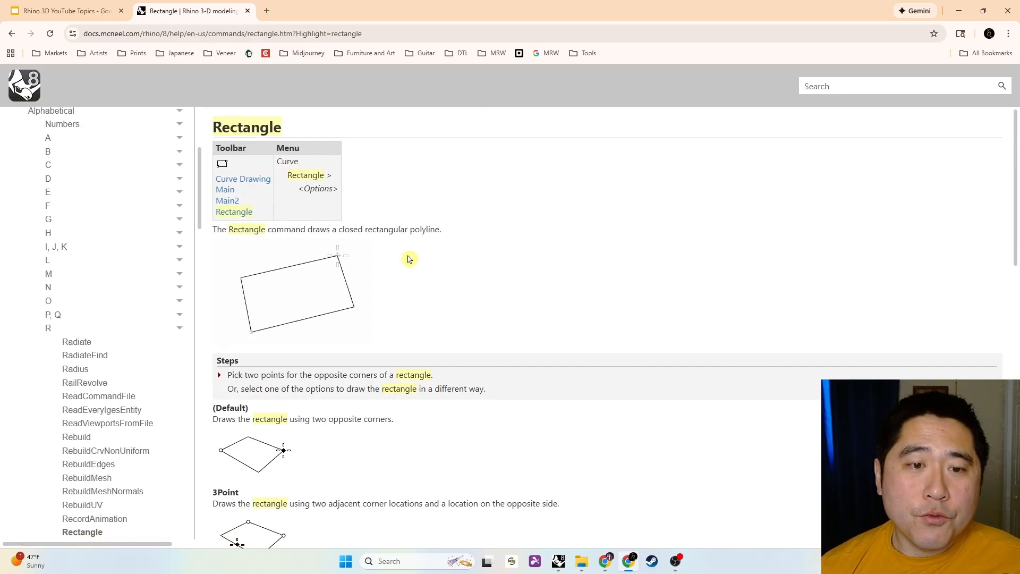
Read through the Rectangle help page's options down to the Rounded description and its animated example, and return to Rhino
scroll(409, 259, down, 5)
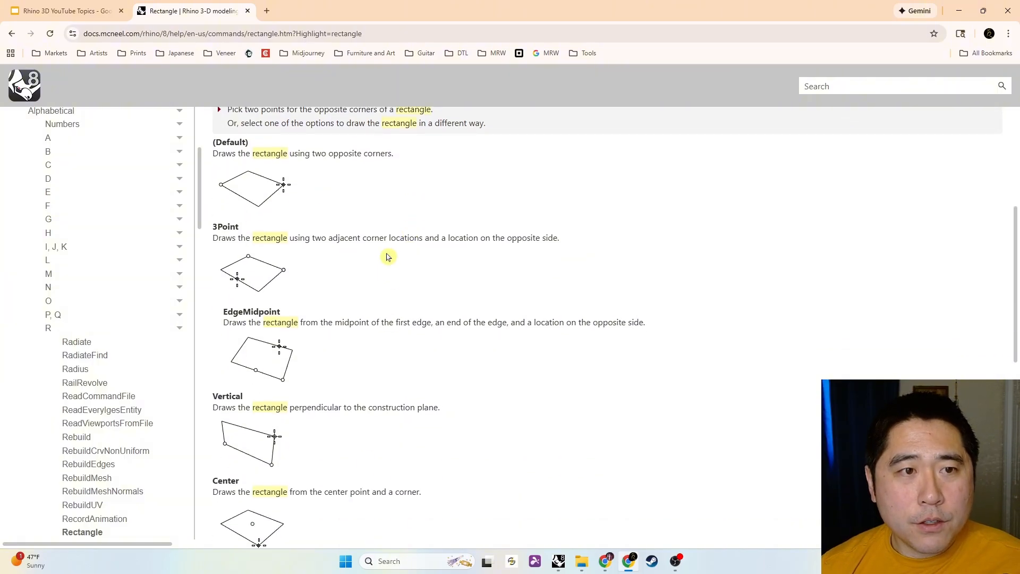
key(alt+Tab)
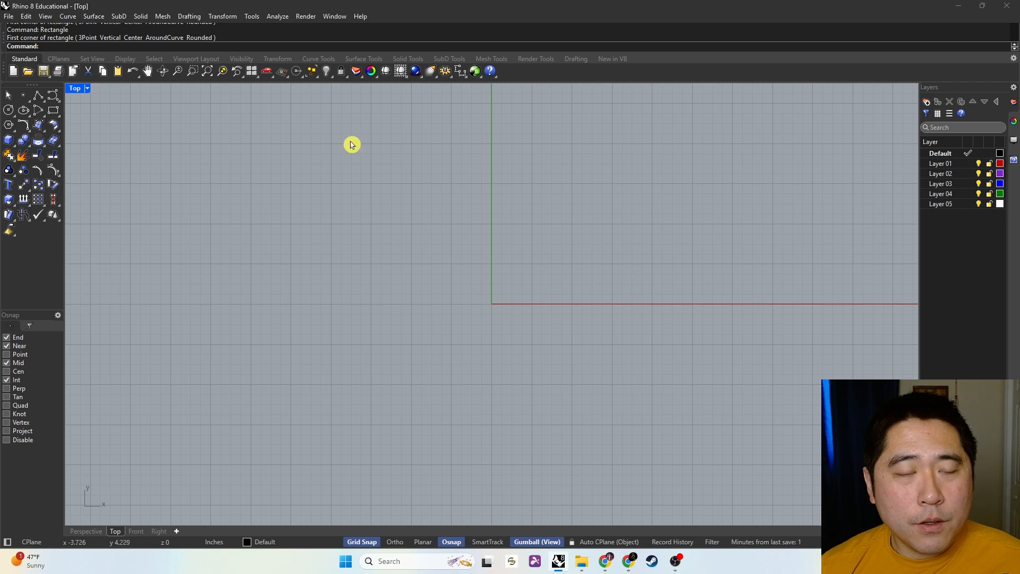
key(alt+Tab)
scroll(388, 323, down, 8)
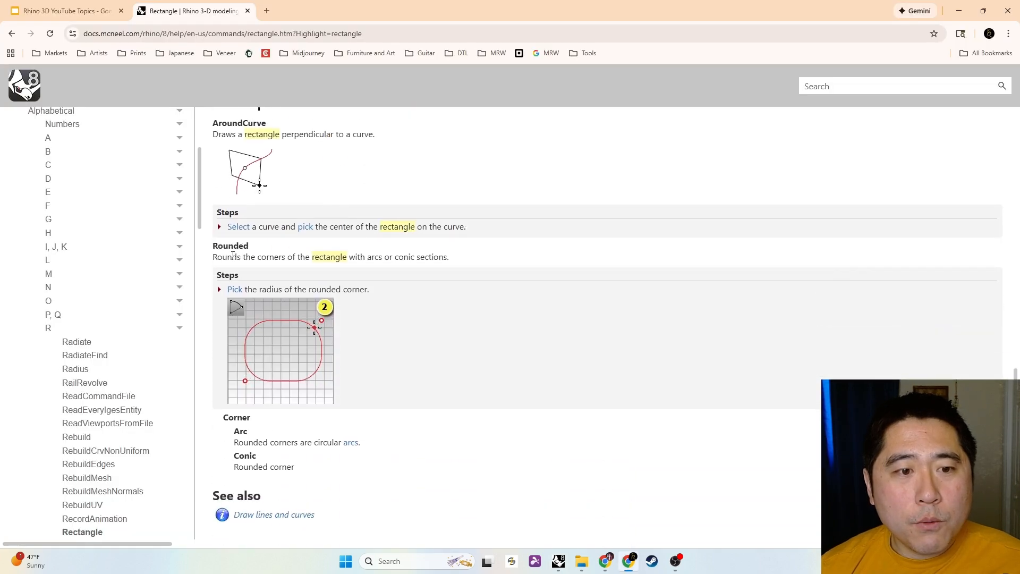
drag(211, 260, 461, 263)
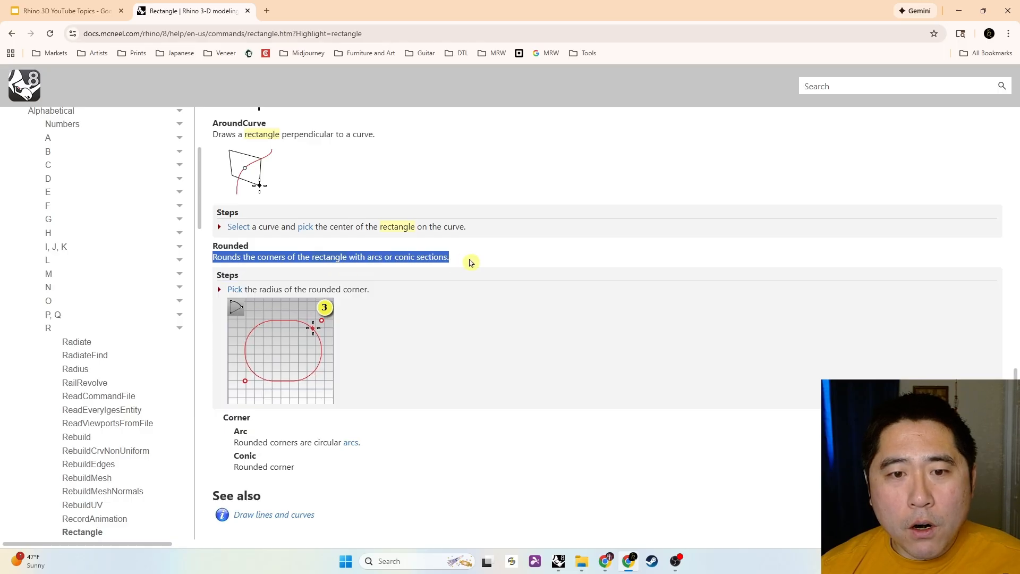
scroll(473, 259, down, 2)
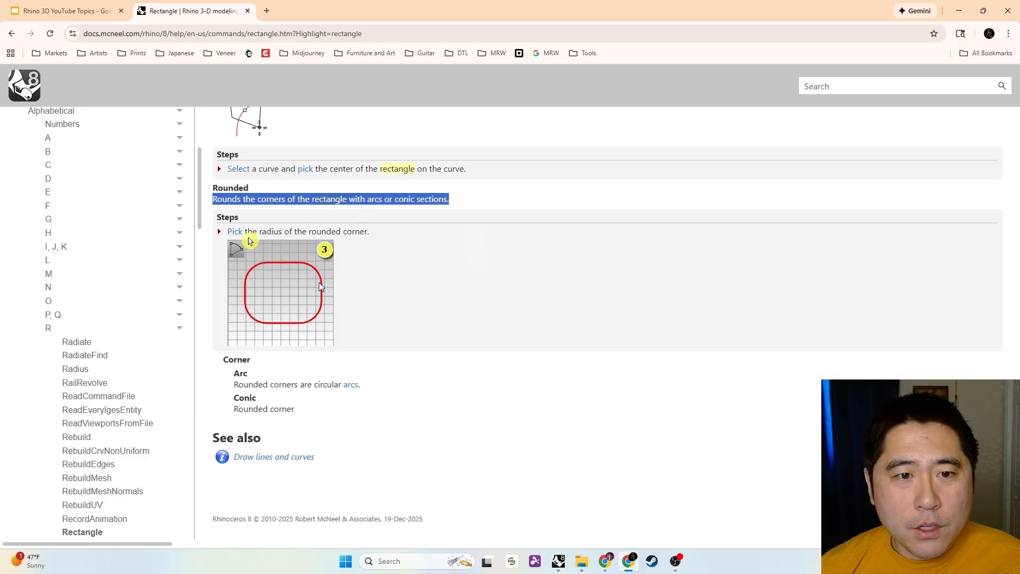
click(321, 290)
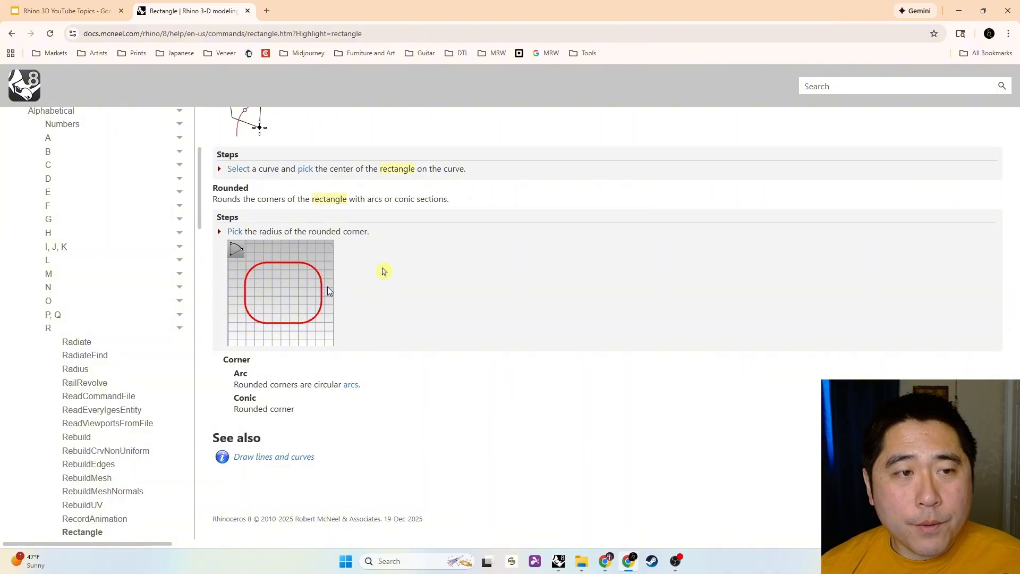
key(alt+Tab)
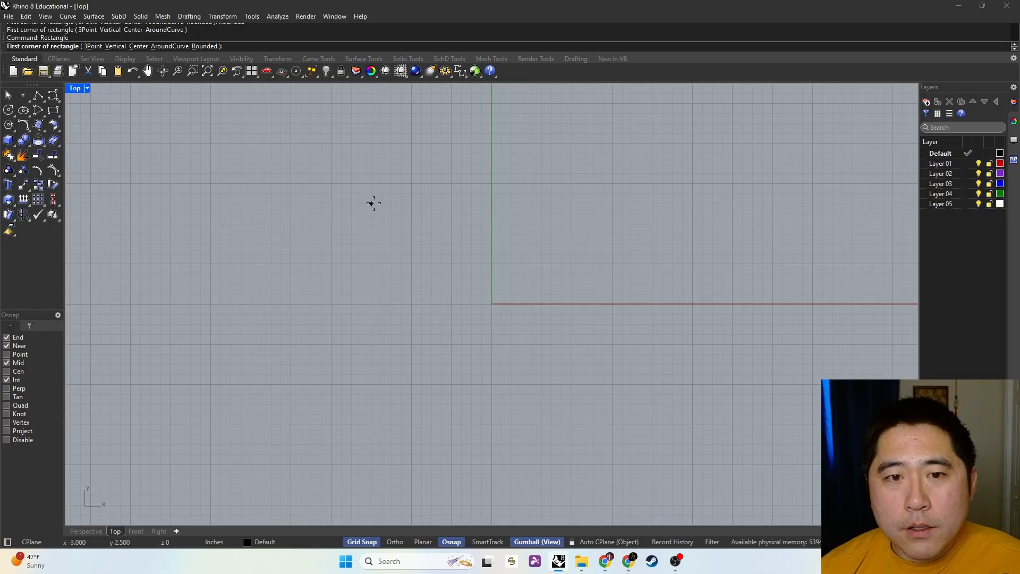
key(Escape)
text(Rectangle)
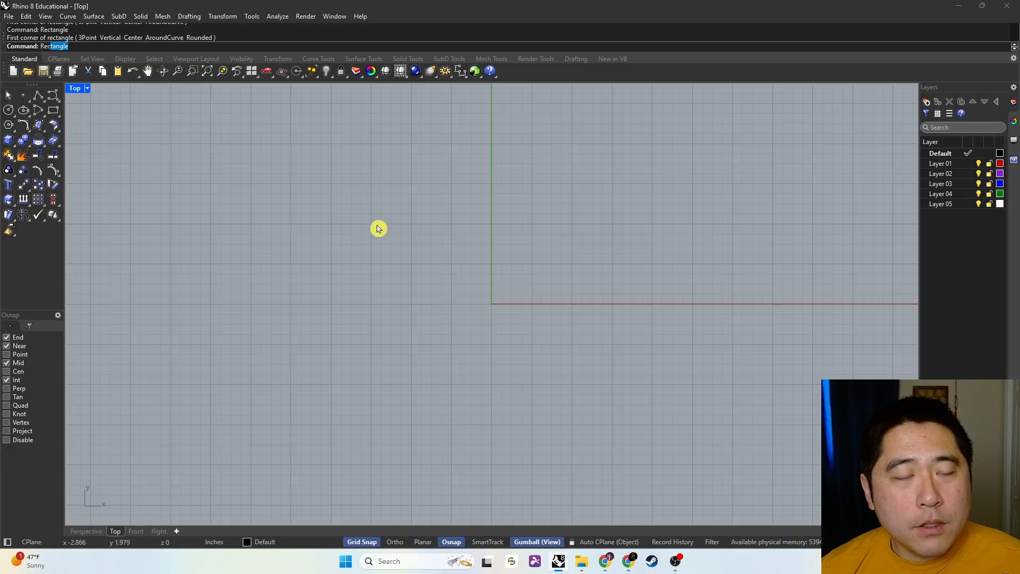
key(Return)
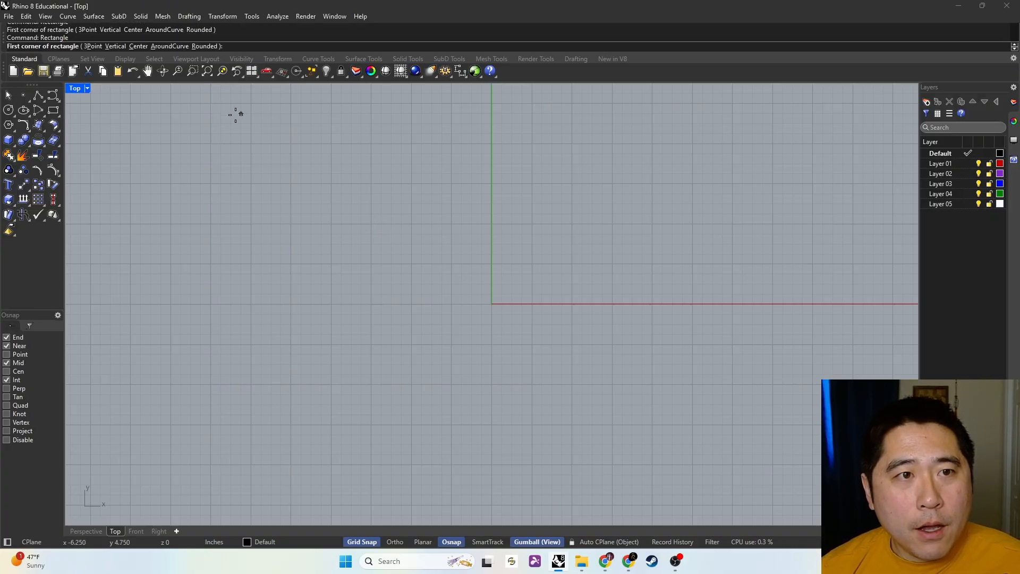
click(200, 50)
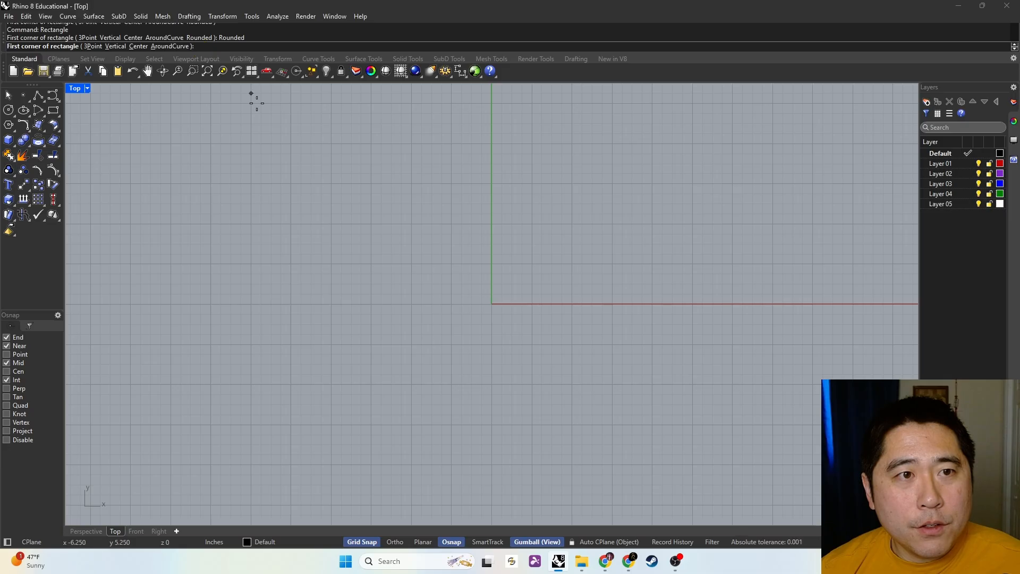
click(303, 193)
right_click(323, 217)
Draw a rectangle about 4 by 3 inches with the Rounded option, from the upper-left quadrant to the corner at -1, -1
right_click(323, 216)
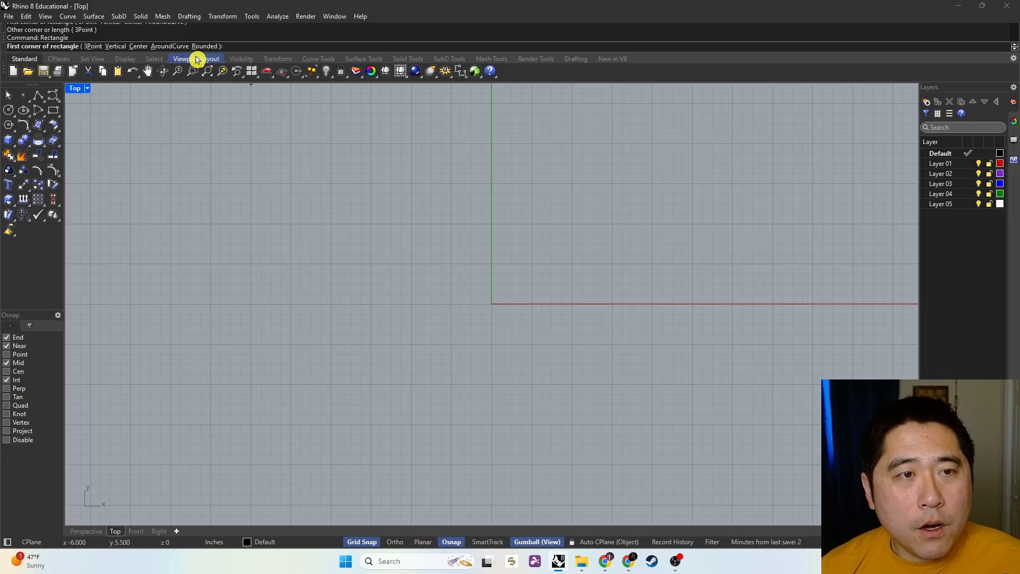
text(r)
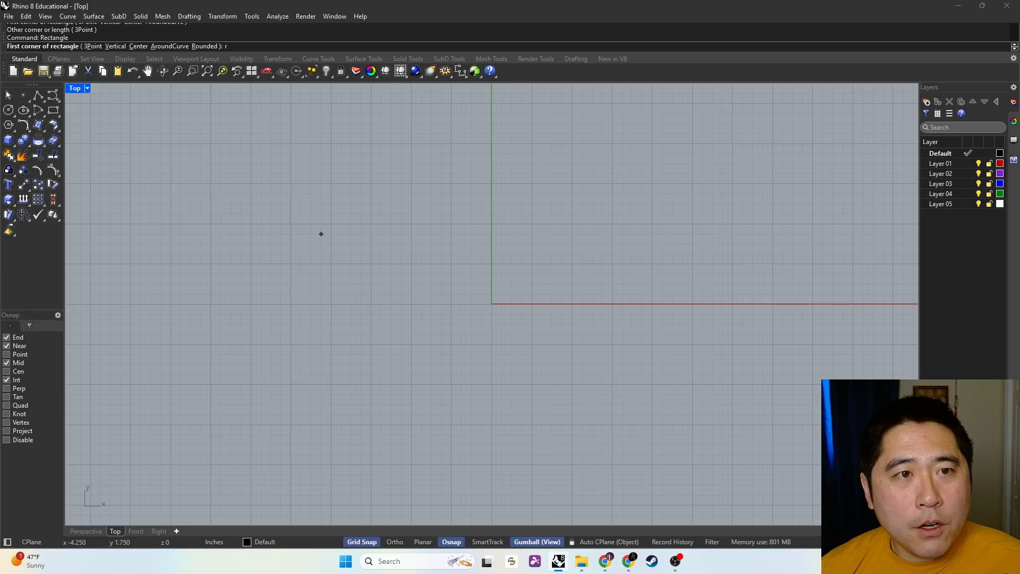
key(Return)
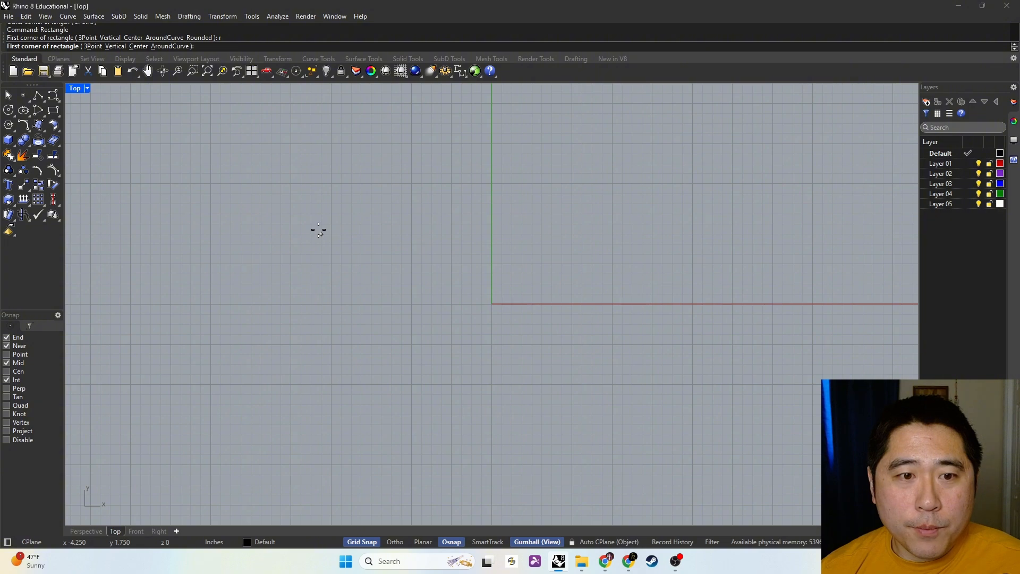
click(291, 223)
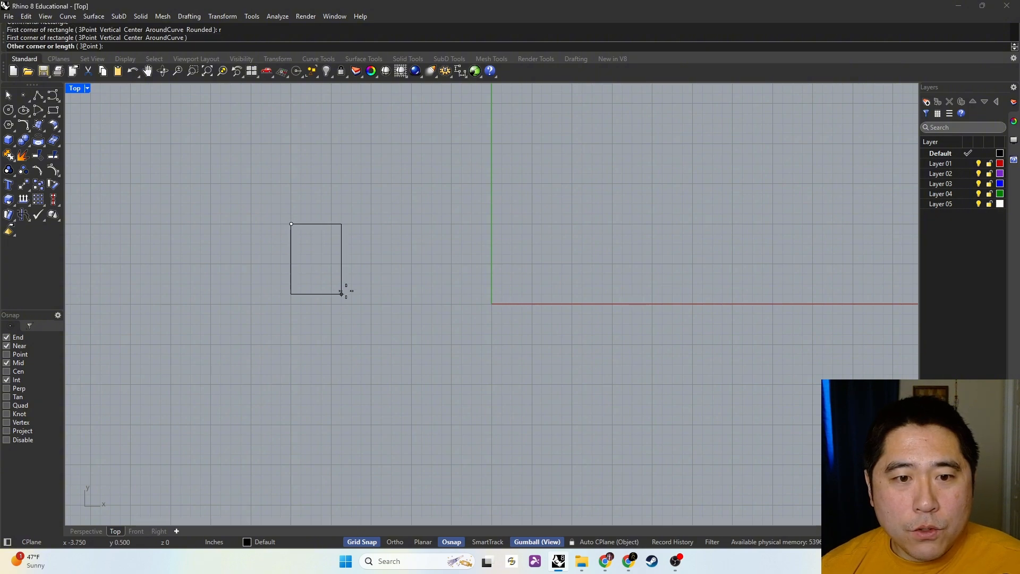
click(451, 344)
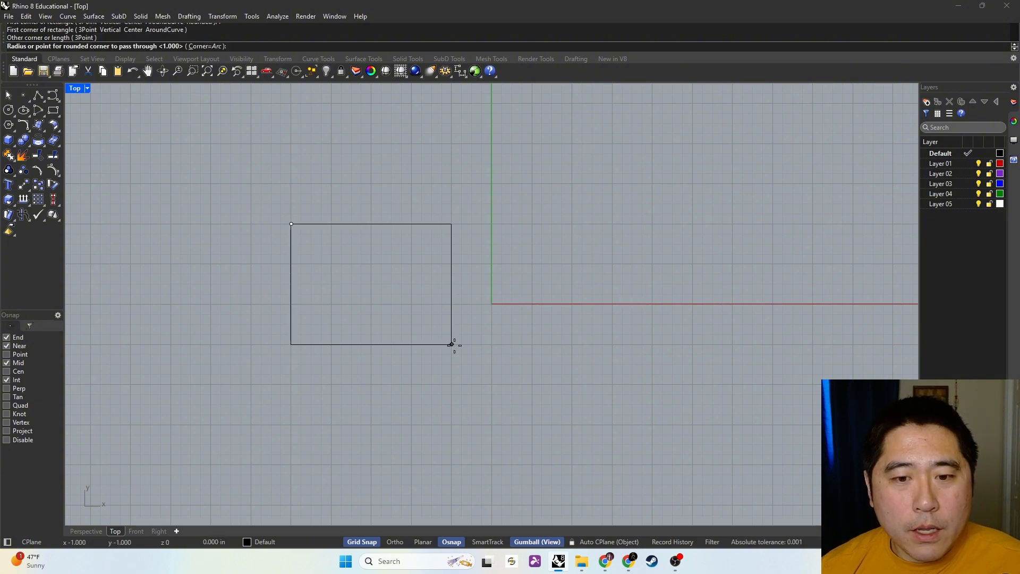